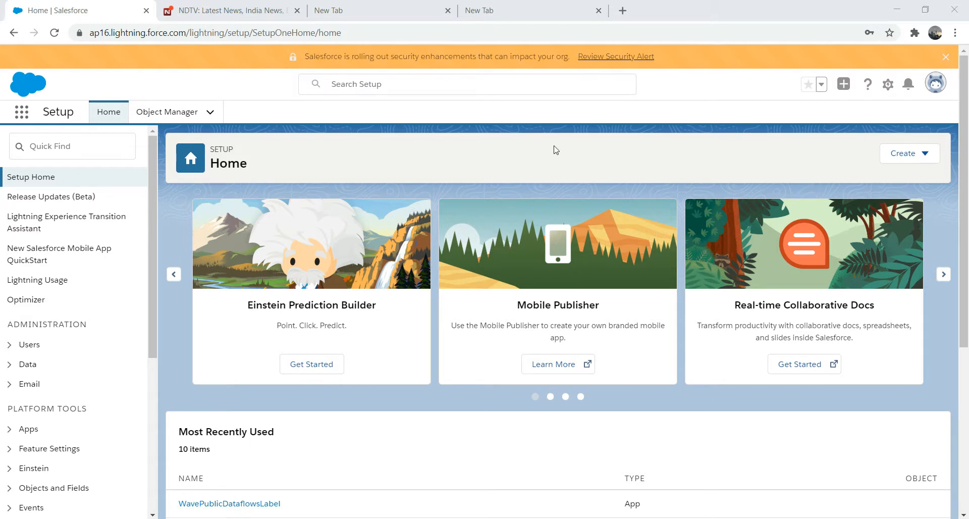
# Step: Open Analytics Studio from the Salesforce setup home page
pyautogui.click(65, 139)
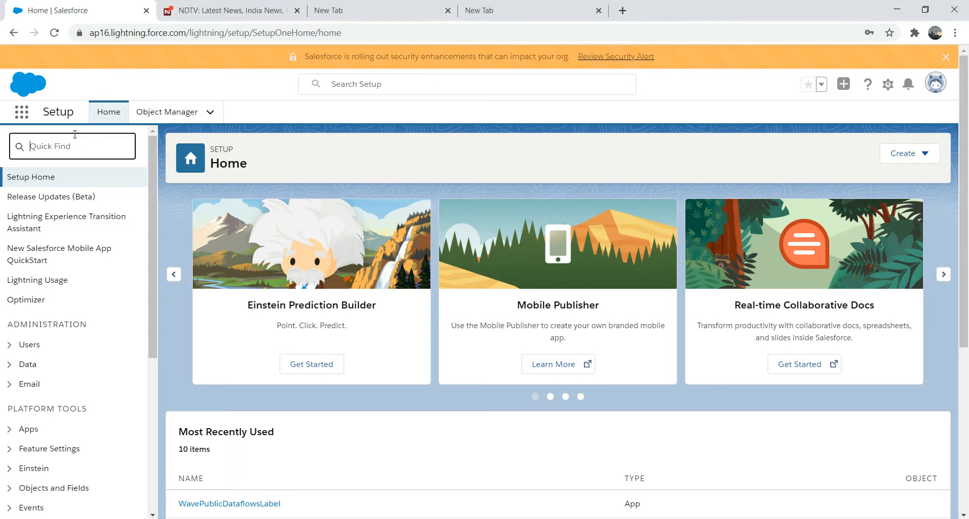
pyautogui.click(20, 113)
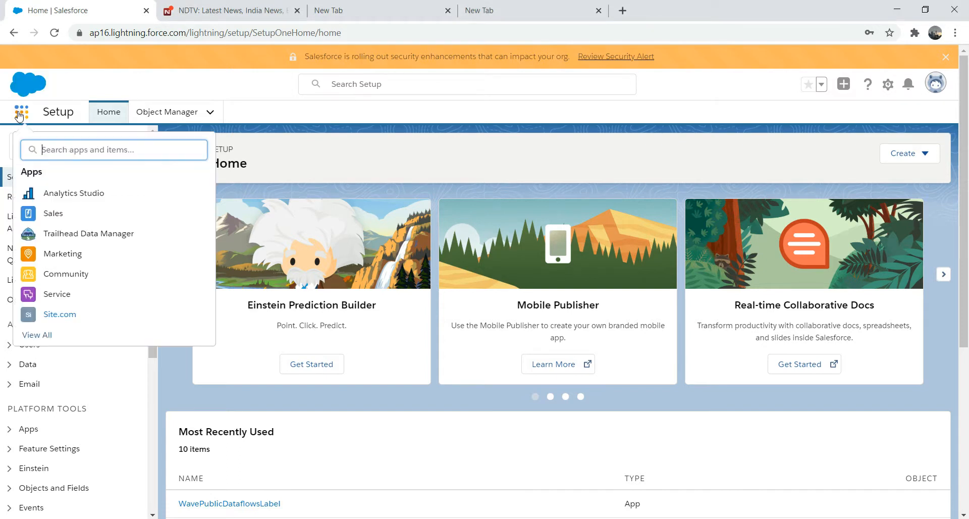
pyautogui.click(67, 197)
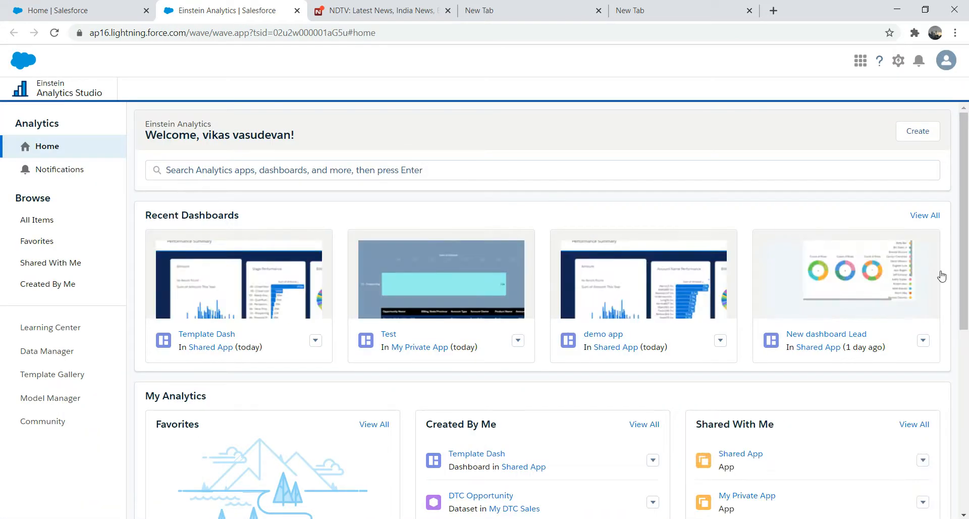
# Step: Start creating a new analytics dashboard from a template
pyautogui.click(923, 128)
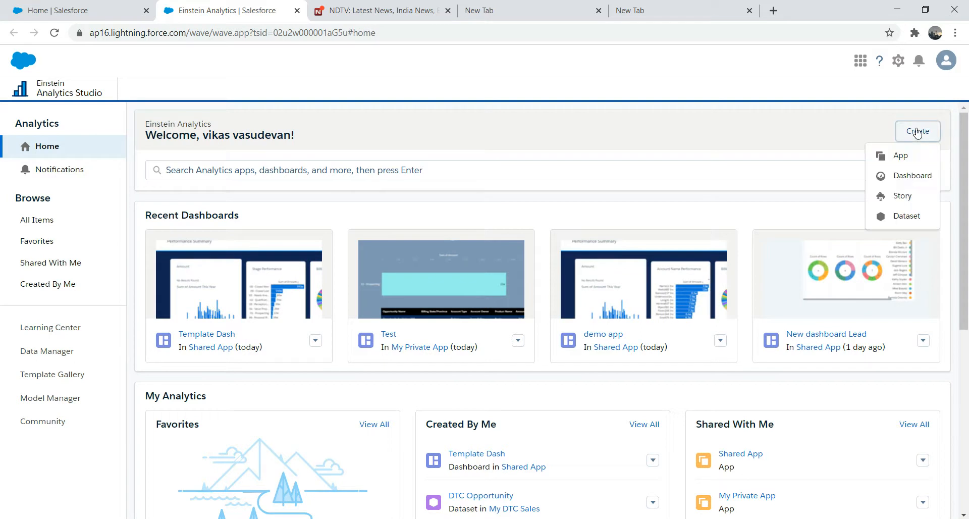
pyautogui.click(907, 177)
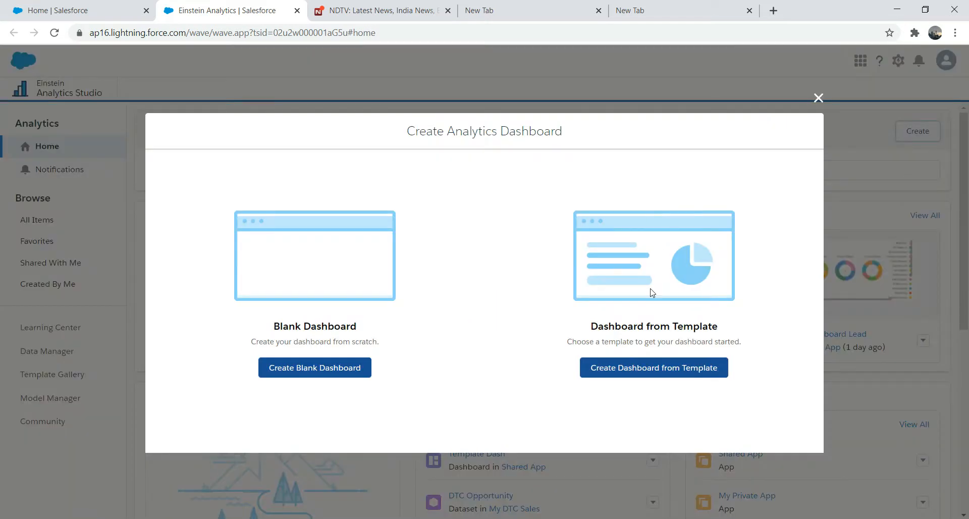
pyautogui.click(657, 374)
# Step: Choose the Performance Summary dashboard template and continue to its personalization settings
pyautogui.scroll(-3, 810, 320)
pyautogui.scroll(-3, 809, 320)
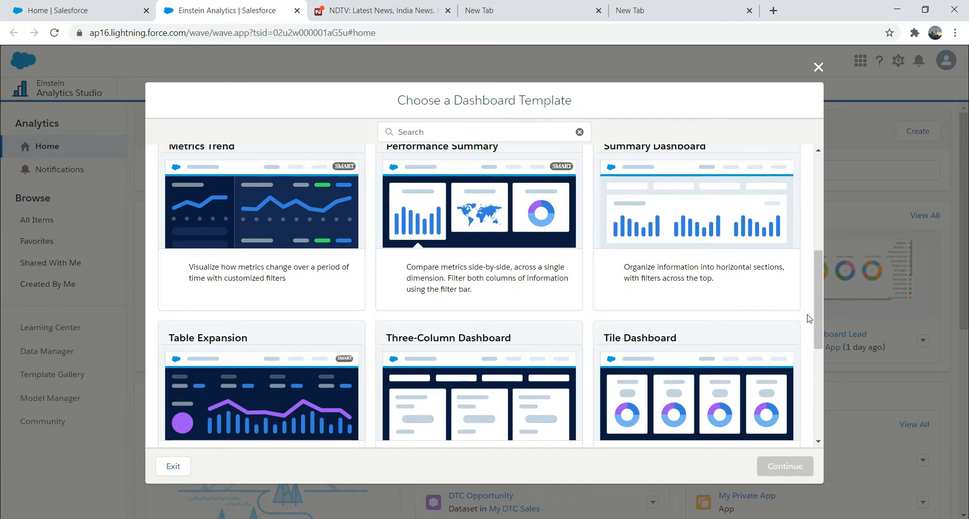
pyautogui.moveTo(819, 274)
pyautogui.mouseDown()
pyautogui.moveTo(818, 255)
pyautogui.moveTo(817, 264)
pyautogui.mouseUp()
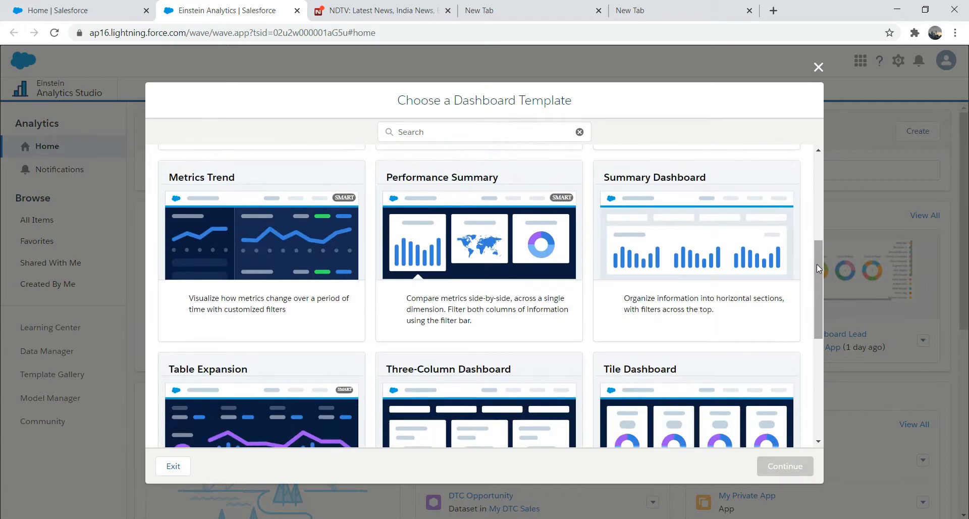
pyautogui.click(494, 245)
pyautogui.click(789, 472)
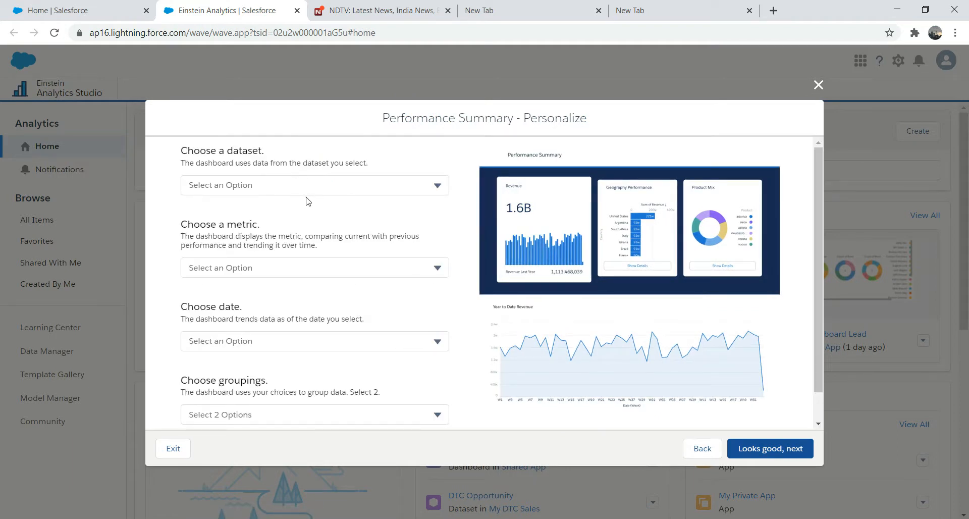
# Step: Personalize the template with the DTC Opportunity (My DTC Sales) dataset, the Amount metric and the Close Date date
pyautogui.click(438, 191)
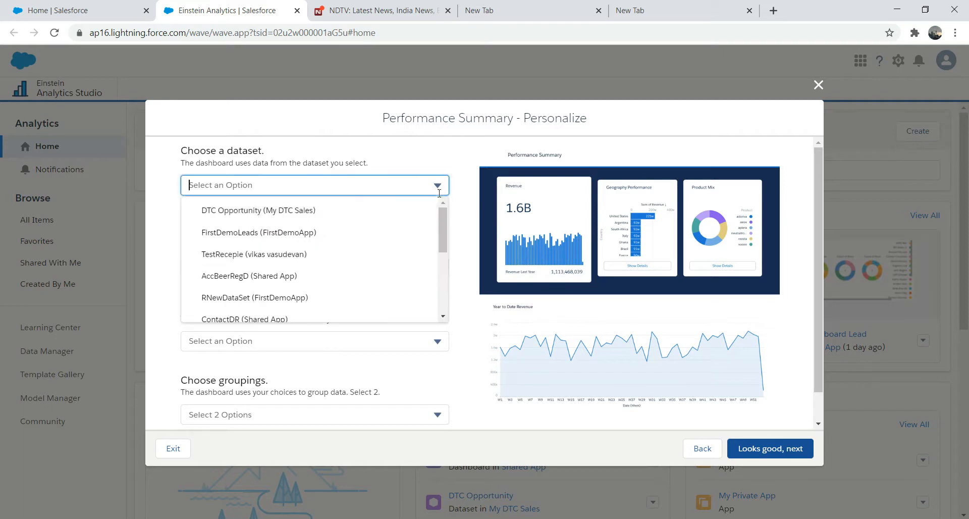
pyautogui.click(319, 212)
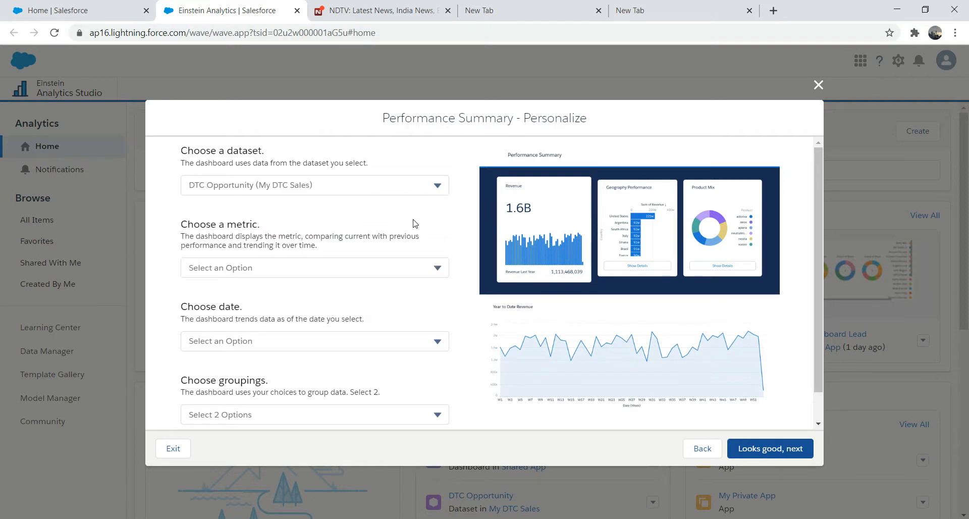
pyautogui.click(418, 270)
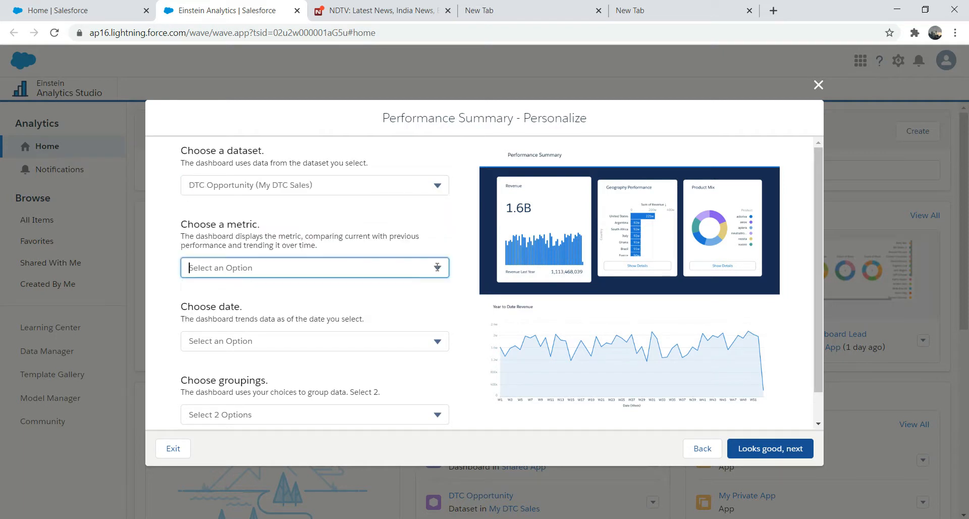
pyautogui.click(261, 315)
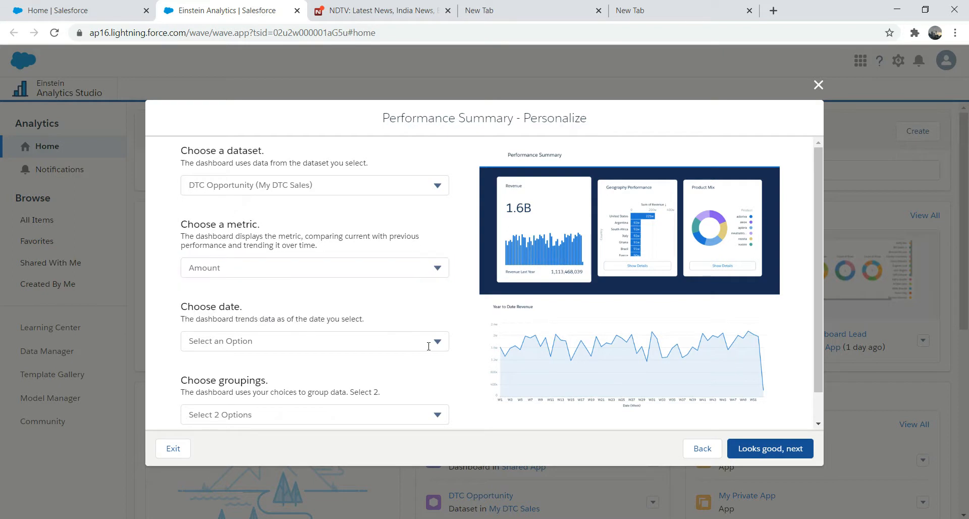
pyautogui.click(434, 342)
pyautogui.click(248, 337)
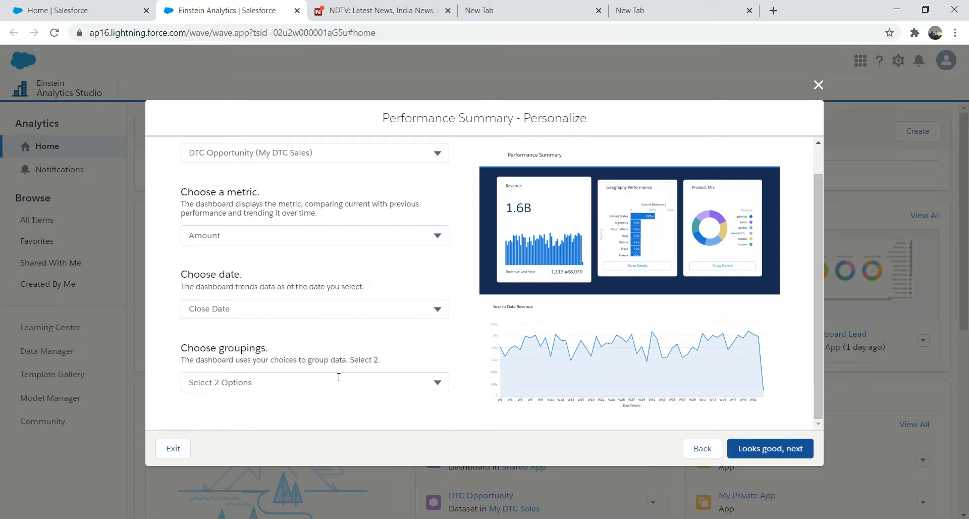
# Step: Select Stage and Billing Country as the two groupings and accept the personalization
pyautogui.click(410, 391)
pyautogui.moveTo(442, 342); pyautogui.dragTo(439, 415)
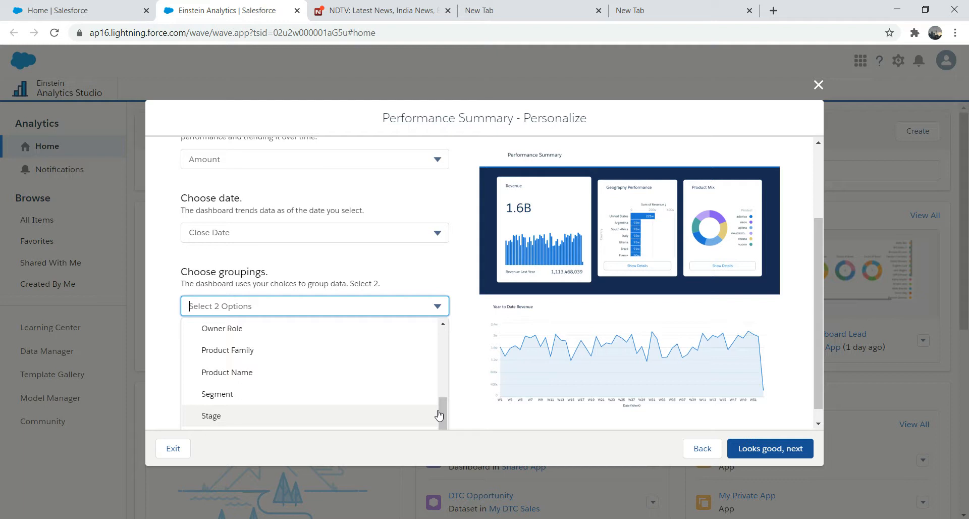
pyautogui.click(339, 419)
pyautogui.moveTo(443, 407); pyautogui.dragTo(446, 352)
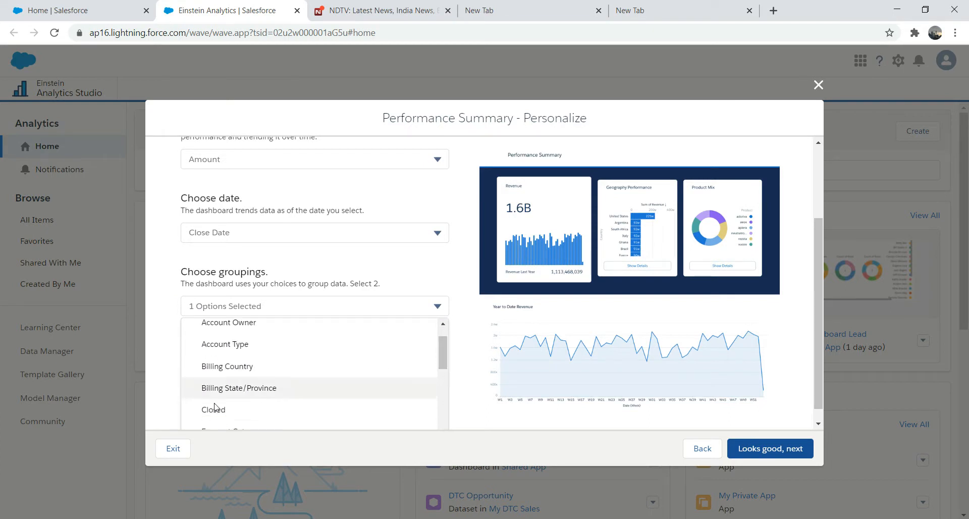
pyautogui.click(230, 369)
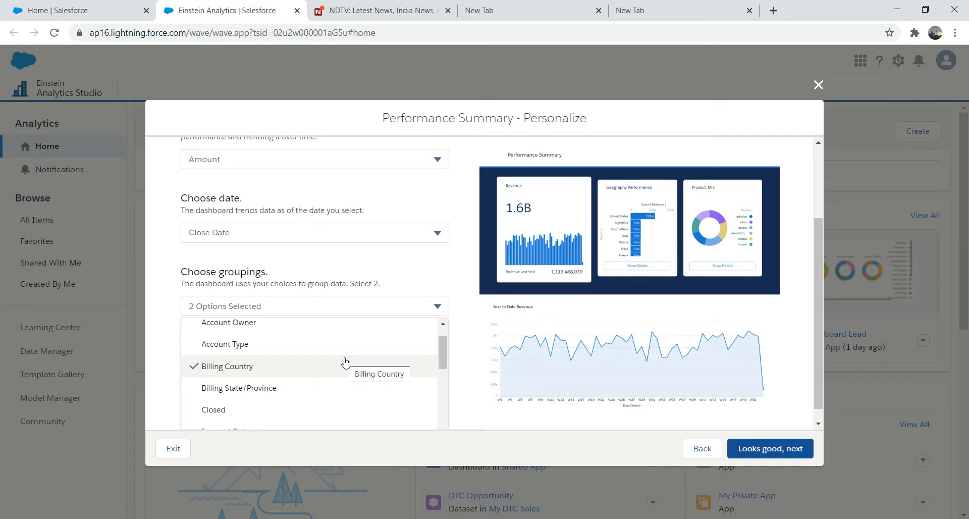
pyautogui.click(761, 447)
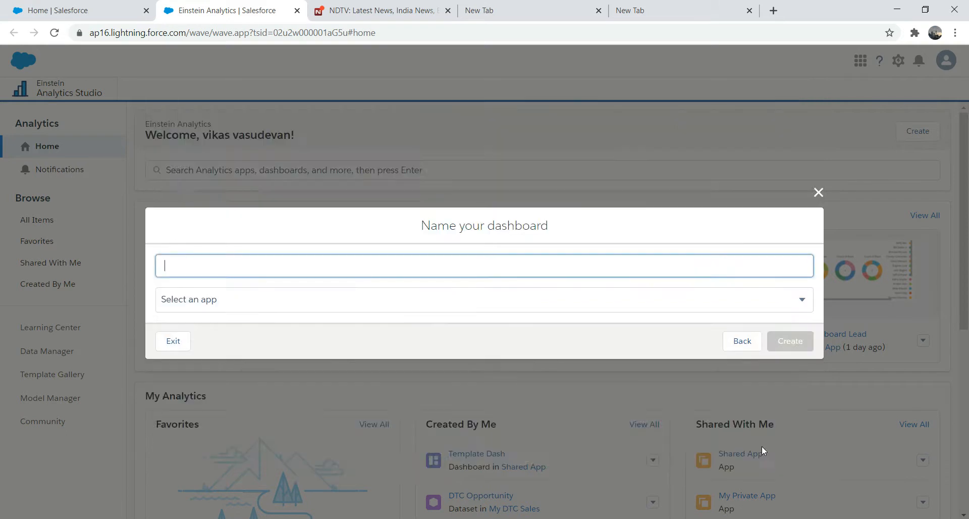
# Step: Name the dashboard DashTemp, assign it to Shared App and create it
pyautogui.write('DashTemp')
pyautogui.click(497, 298)
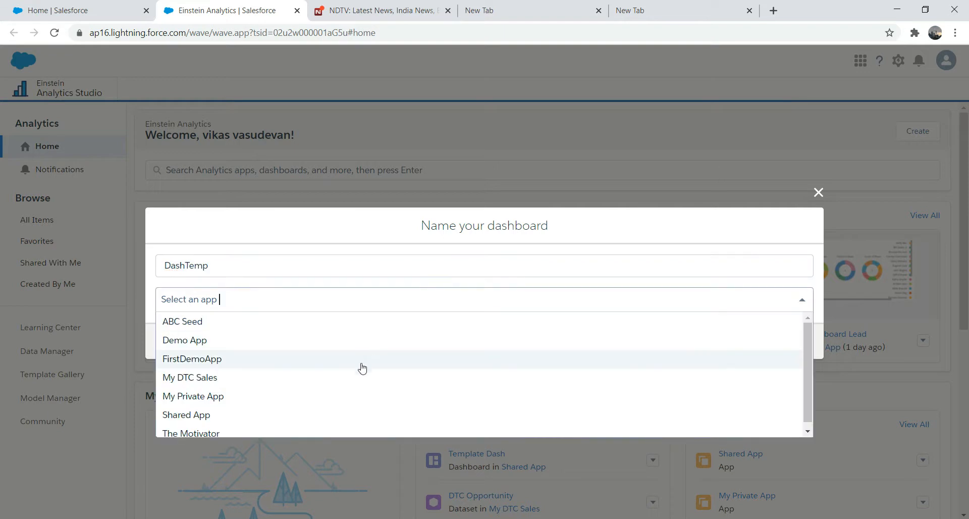
pyautogui.click(325, 413)
pyautogui.click(794, 341)
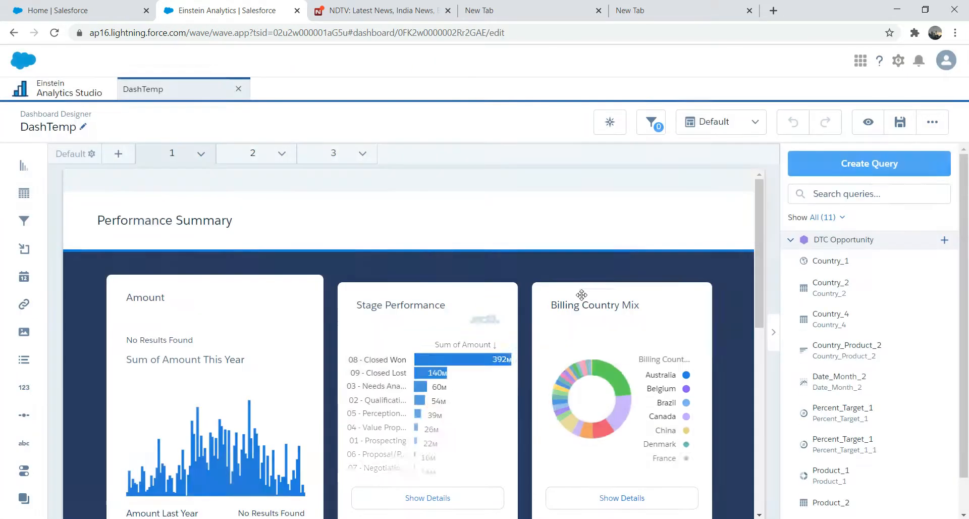
# Step: Preview the DashTemp dashboard and look over its summary charts and the Amount over Time chart
pyautogui.click(868, 122)
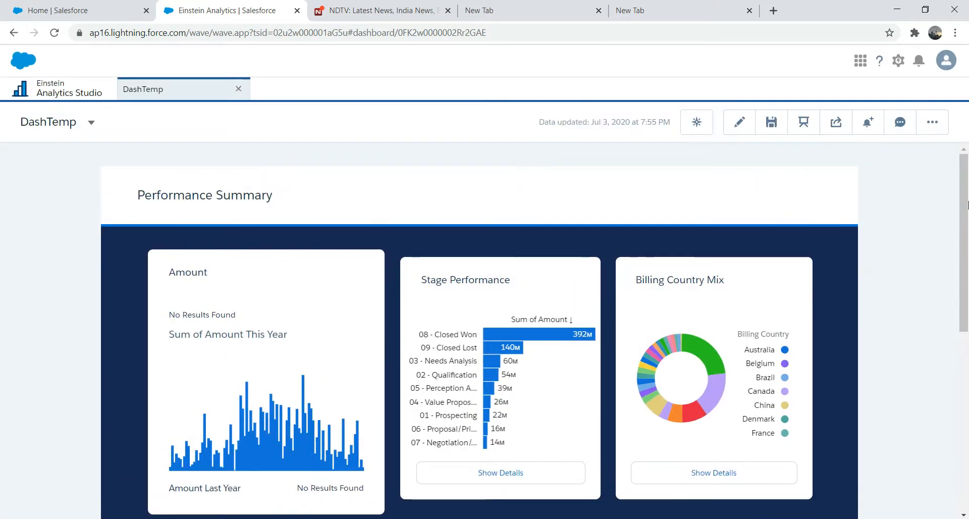
pyautogui.scroll(-5, 933, 203)
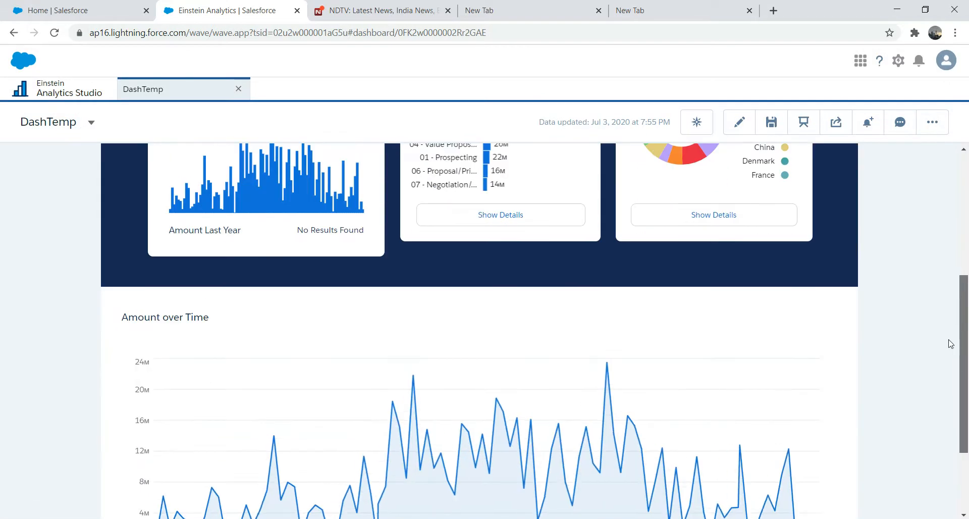
pyautogui.scroll(-2, 939, 363)
pyautogui.scroll(6, 934, 394)
pyautogui.scroll(-3, 948, 314)
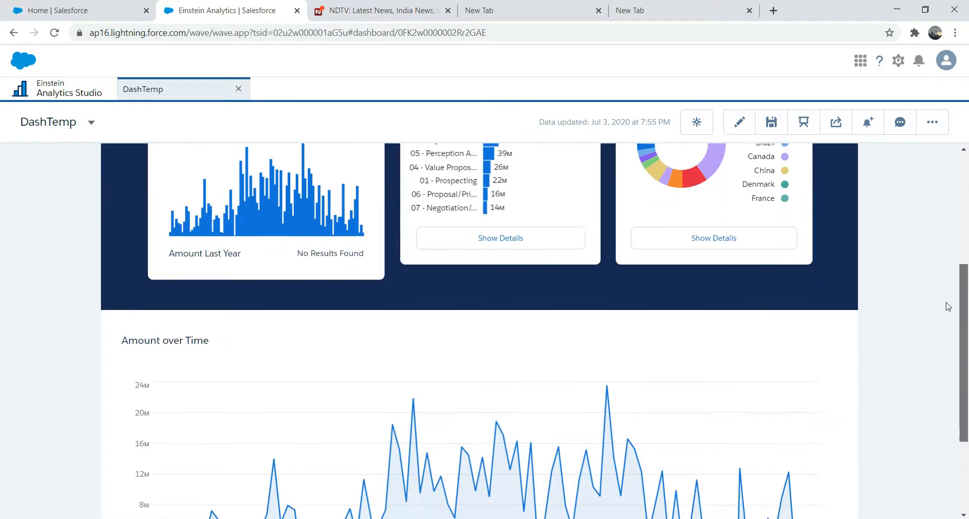
pyautogui.scroll(2, 948, 313)
# Step: Filter the dashboard by Canada in the Billing Country Mix chart and check the Amount over Time chart
pyautogui.click(760, 266)
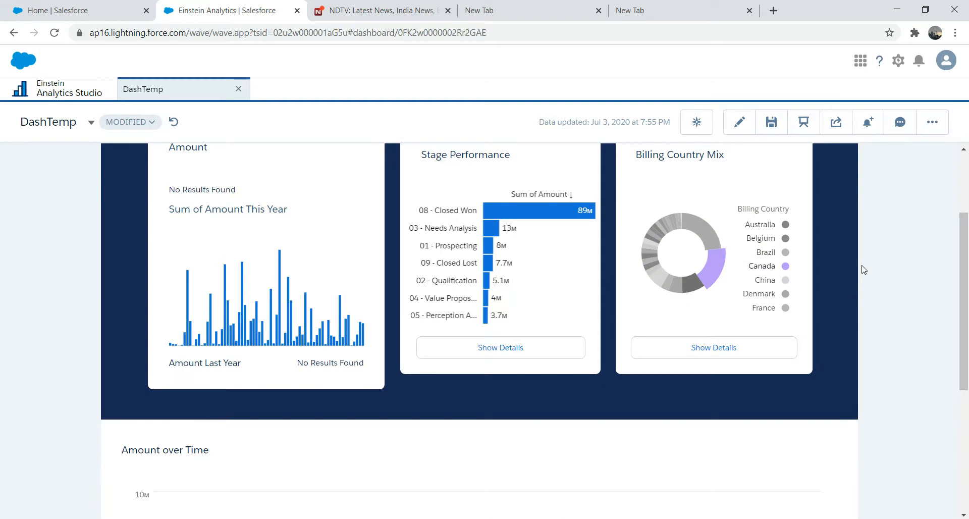
pyautogui.moveTo(965, 245); pyautogui.dragTo(964, 384)
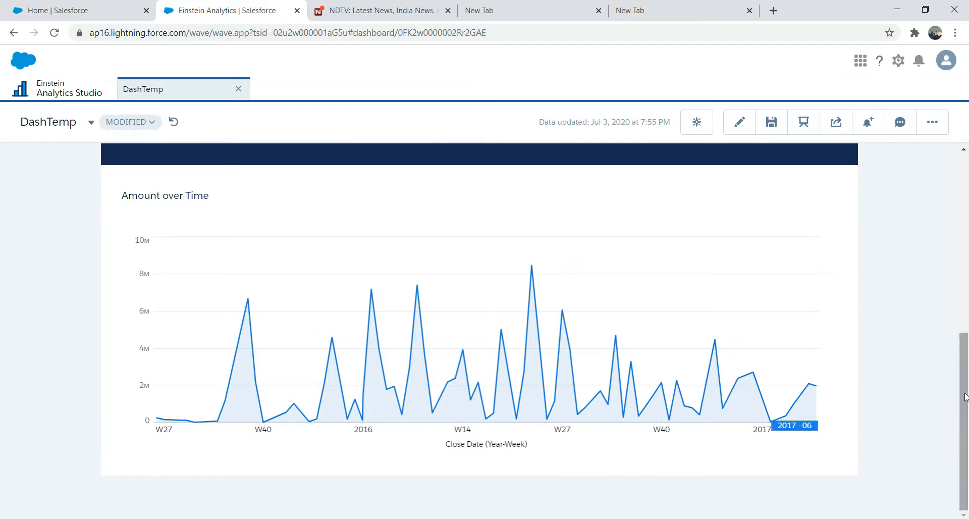
pyautogui.moveTo(964, 396); pyautogui.dragTo(964, 220)
pyautogui.click(91, 122)
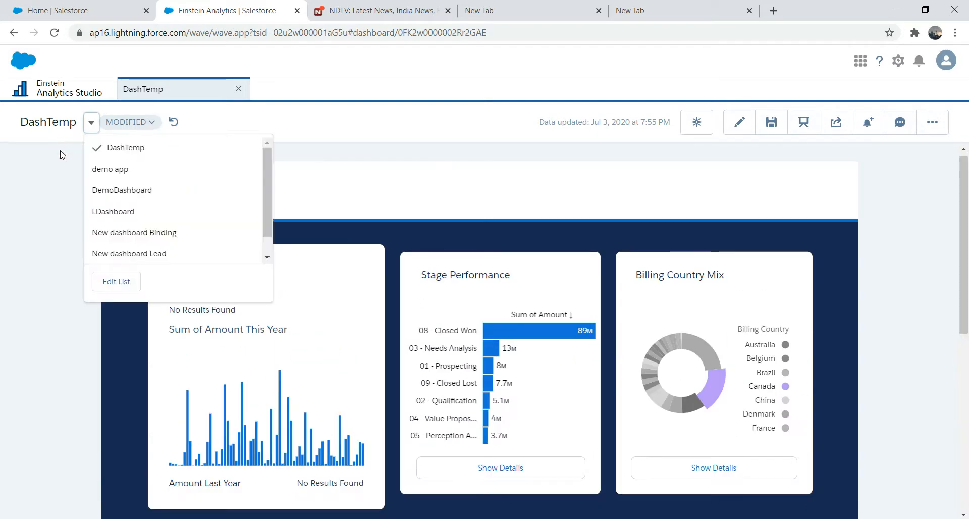
pyautogui.click(397, 183)
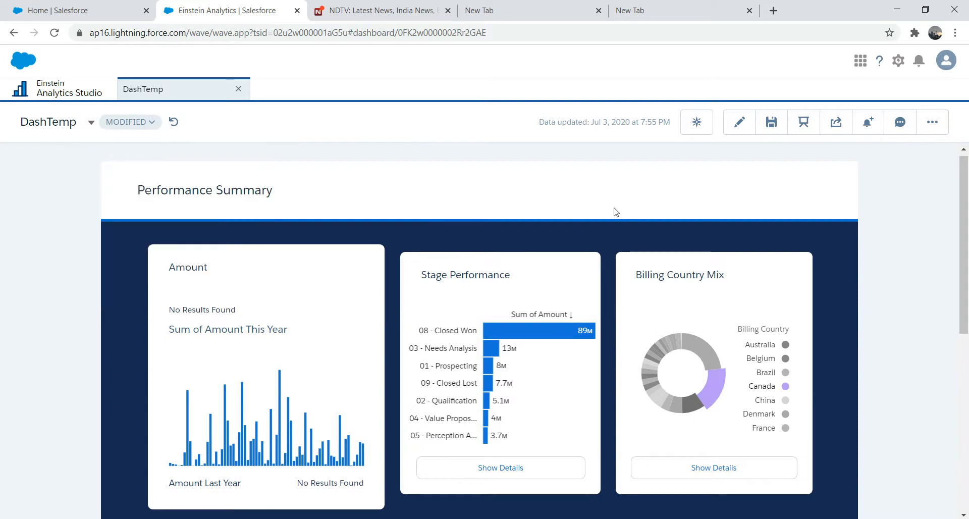
pyautogui.click(649, 187)
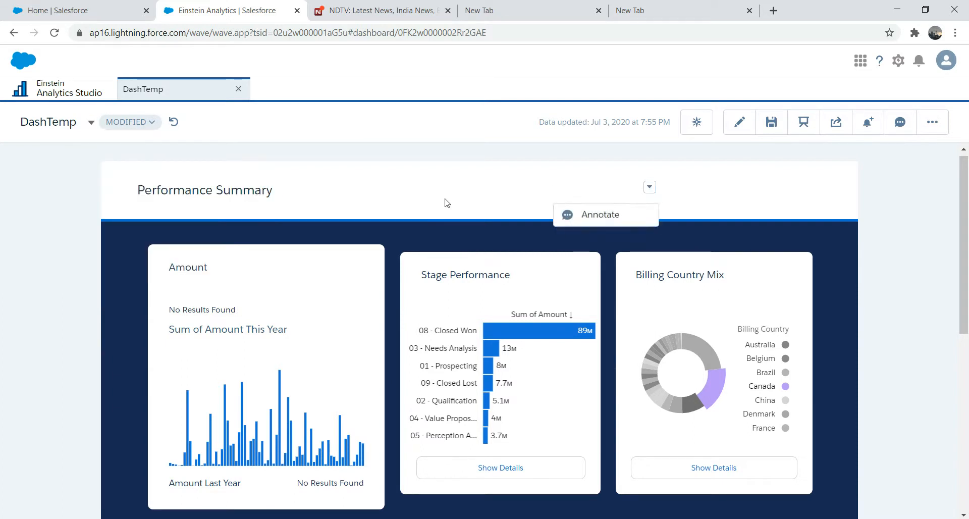
pyautogui.click(331, 211)
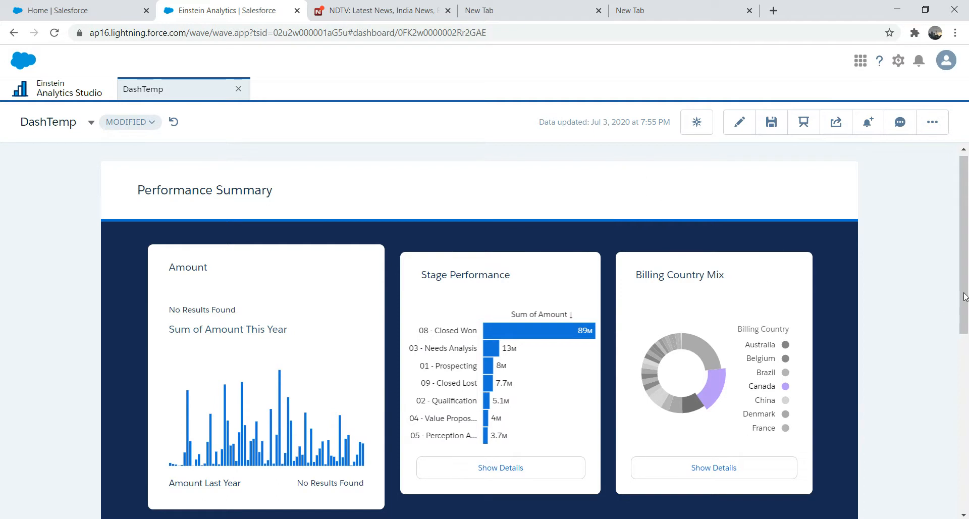
# Step: Show the details of the Stage Performance chart
pyautogui.scroll(-3, 964, 376)
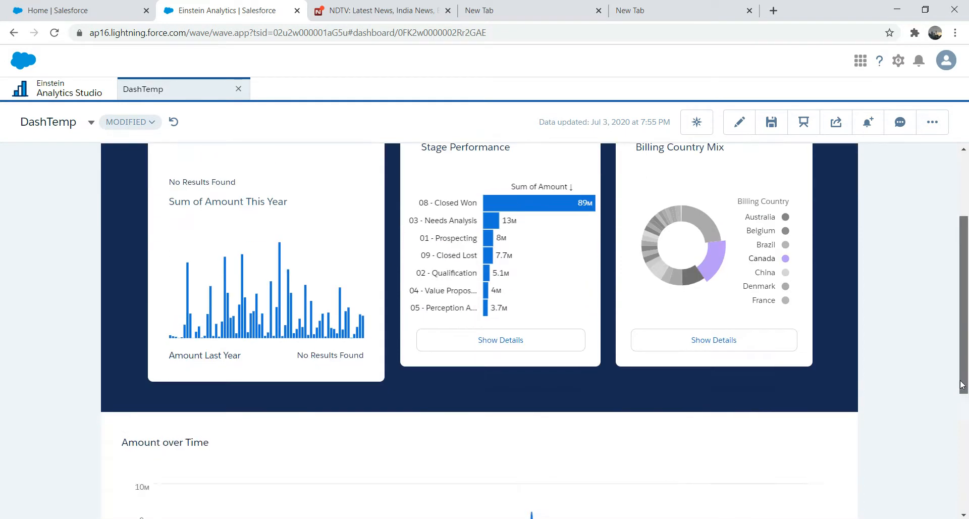
pyautogui.scroll(1, 964, 376)
pyautogui.scroll(-1, 957, 376)
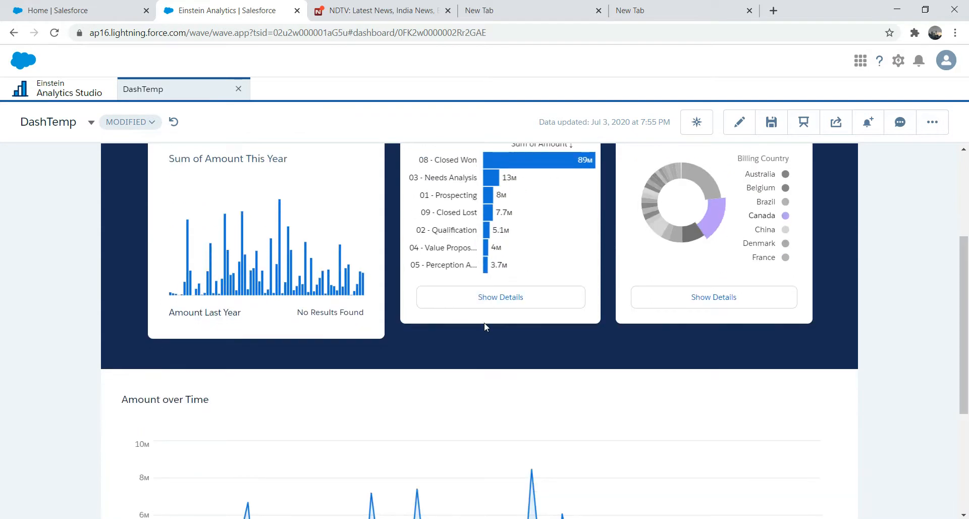
pyautogui.click(496, 298)
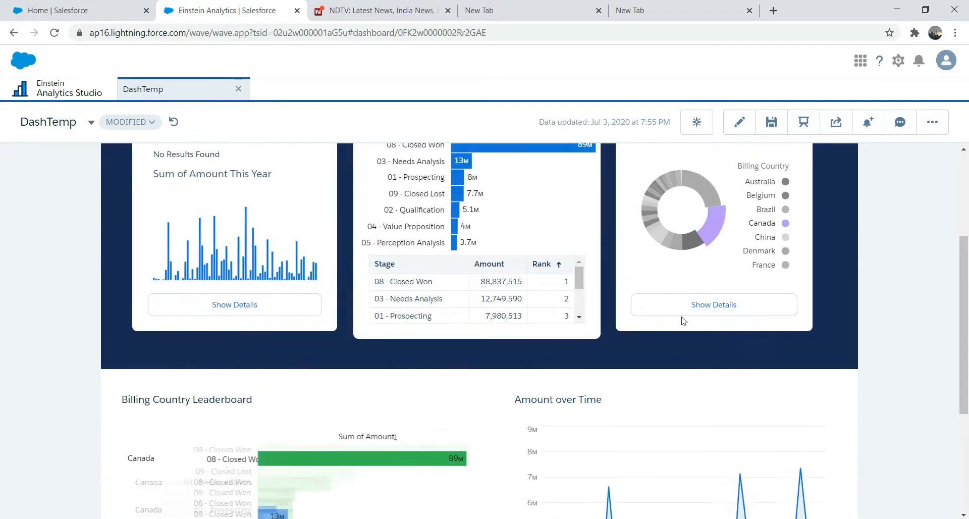
# Step: Show the details of the Billing Country Mix chart and review the Stage Leaderboard and Amount over Time sections
pyautogui.moveTo(967, 238)
pyautogui.mouseDown()
pyautogui.moveTo(968, 326)
pyautogui.moveTo(968, 232)
pyautogui.mouseUp()
pyautogui.click(740, 325)
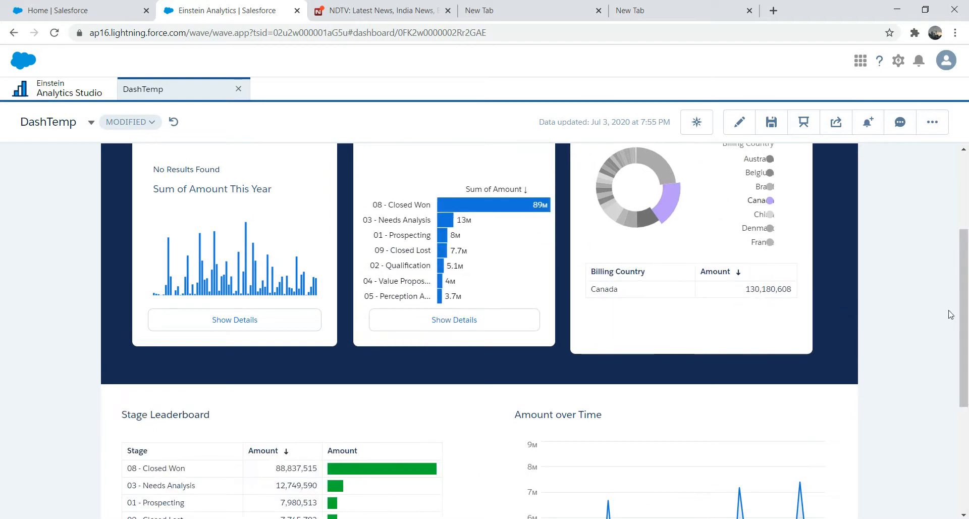
pyautogui.moveTo(968, 327)
pyautogui.mouseDown()
pyautogui.moveTo(968, 252)
pyautogui.moveTo(968, 328)
pyautogui.mouseUp()
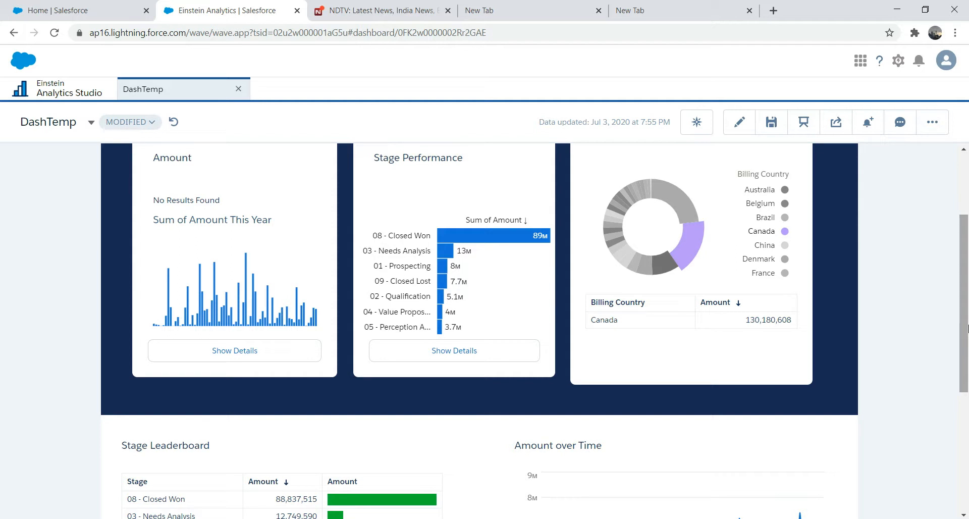
pyautogui.moveTo(967, 328); pyautogui.dragTo(966, 401)
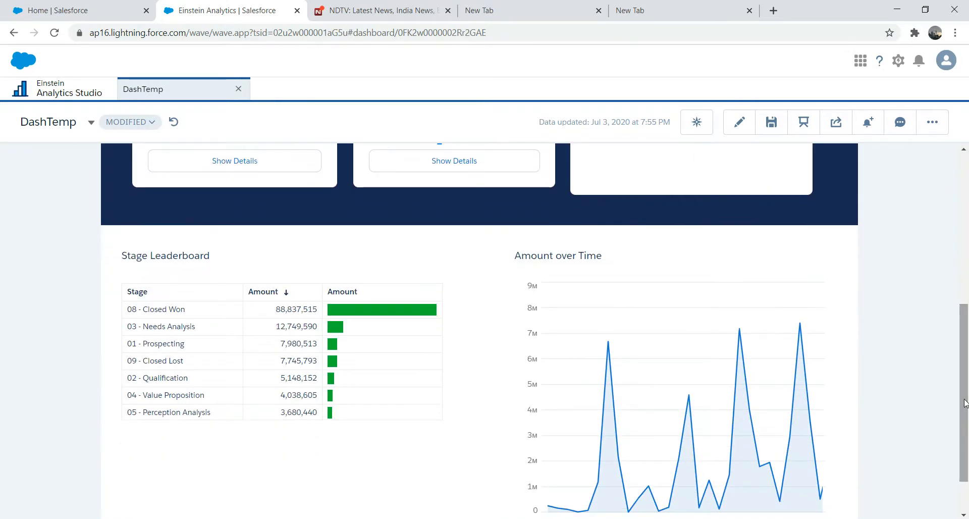
pyautogui.moveTo(965, 402); pyautogui.dragTo(965, 260)
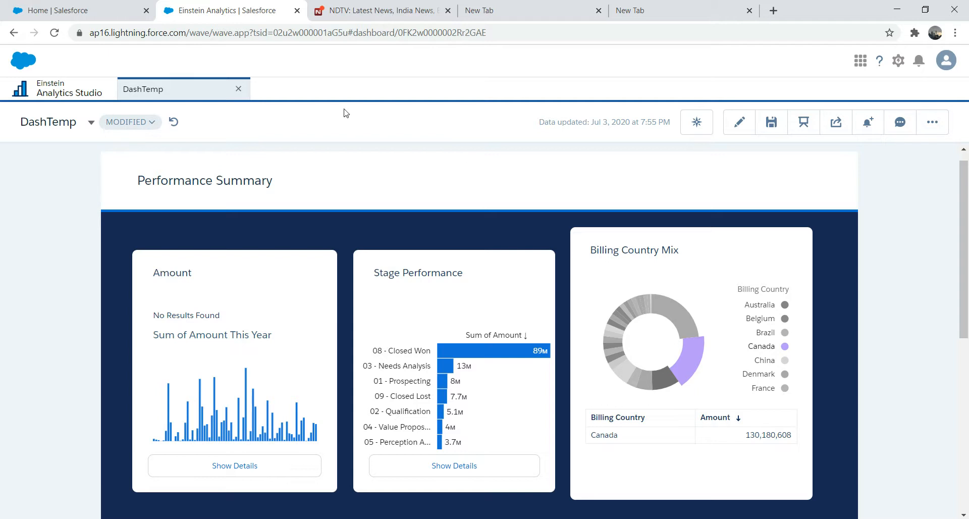
# Step: Close the DashTemp dashboard and create a new blank dashboard
pyautogui.click(239, 90)
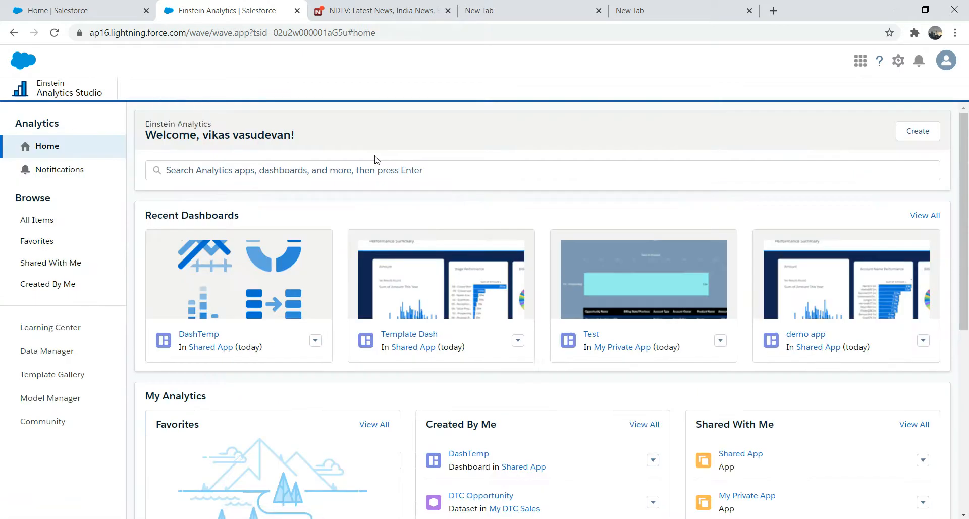
pyautogui.click(918, 132)
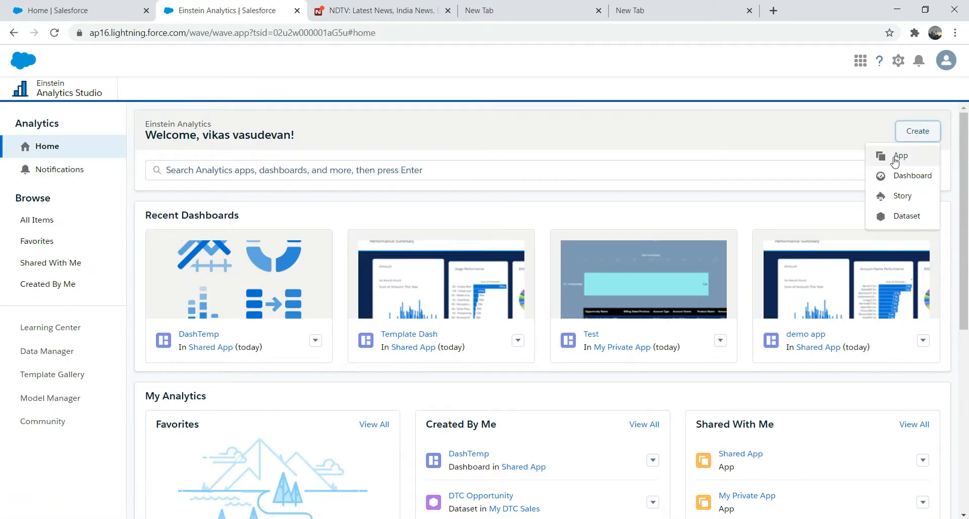
pyautogui.click(893, 176)
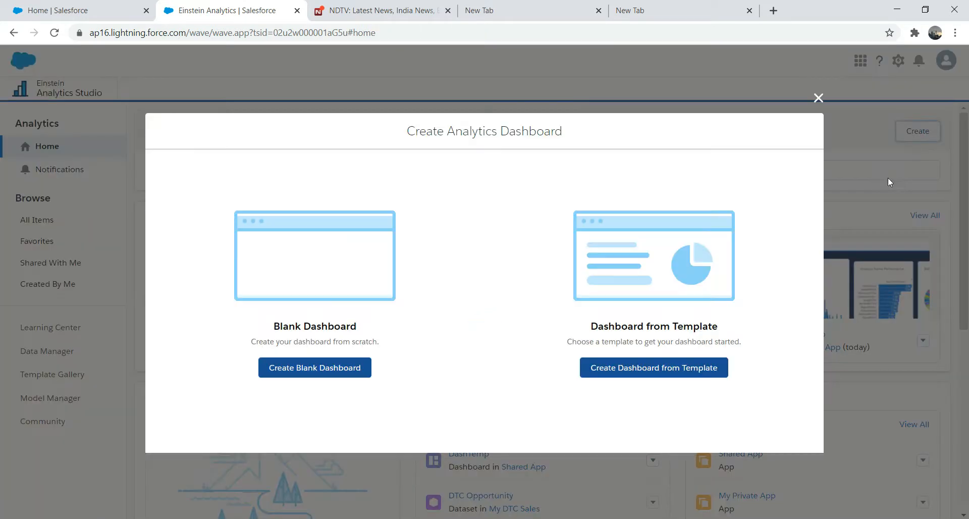
pyautogui.click(319, 367)
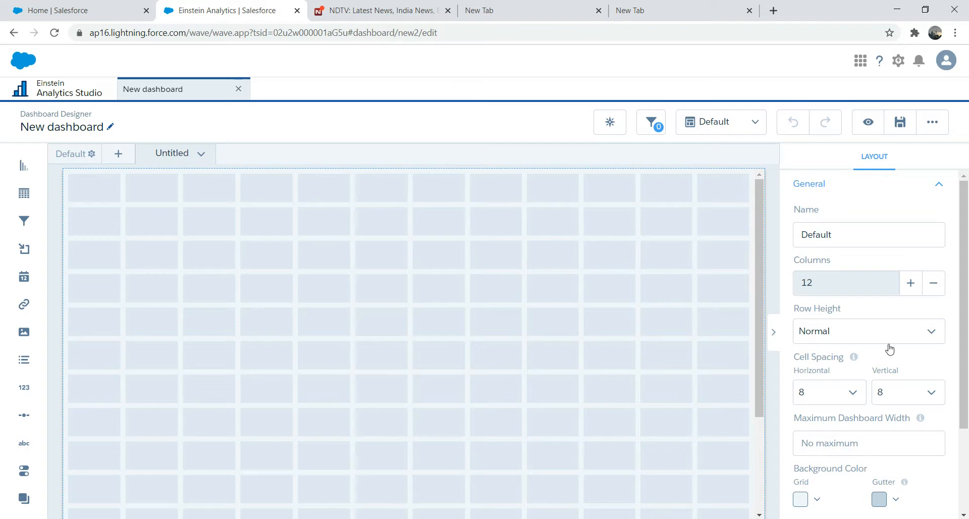
# Step: Set the layout's horizontal and vertical cell spacing to 0 and its column count to 14
pyautogui.click(855, 392)
pyautogui.click(802, 416)
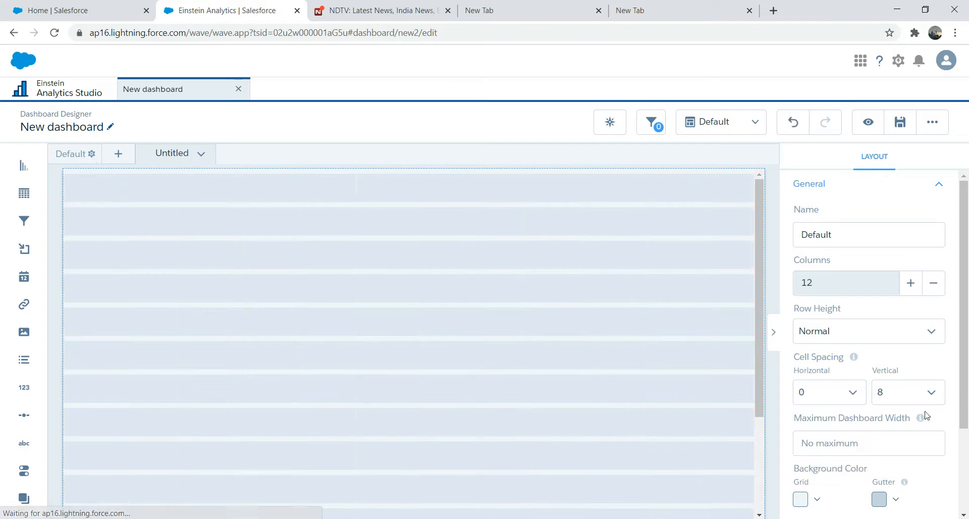
pyautogui.click(934, 393)
pyautogui.click(892, 423)
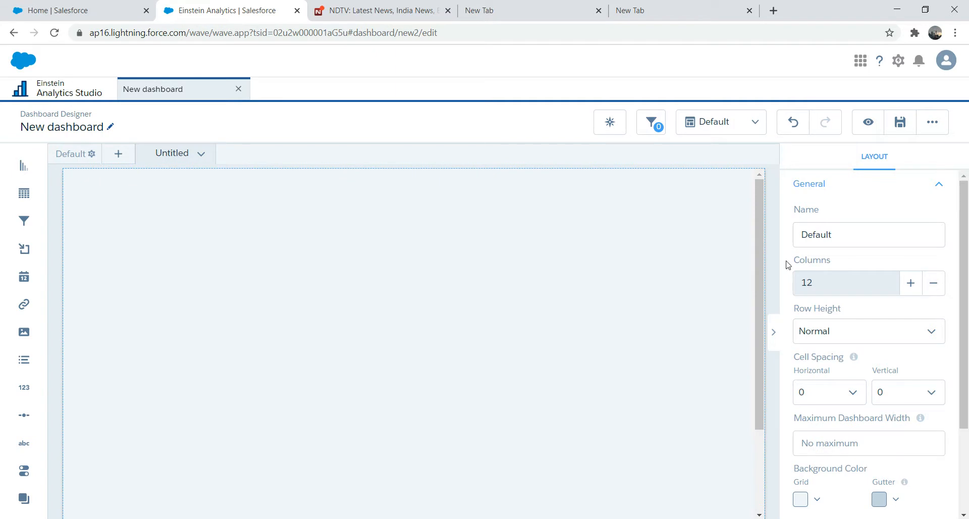
pyautogui.click(911, 284)
pyautogui.click(911, 284)
# Step: Set the horizontal and vertical cell spacing to 4 and reduce the layout to 12 columns
pyautogui.click(848, 398)
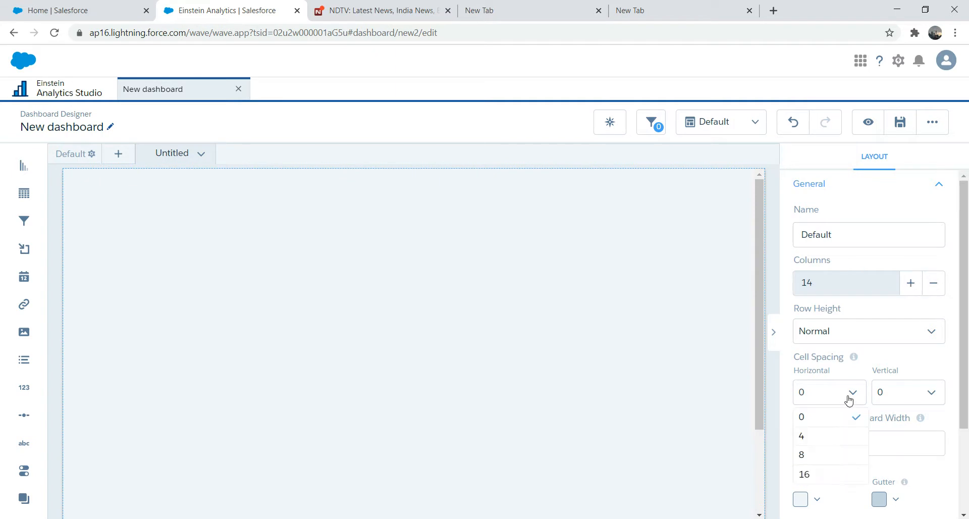
pyautogui.click(808, 436)
pyautogui.click(931, 394)
pyautogui.click(888, 436)
pyautogui.click(934, 284)
pyautogui.click(935, 285)
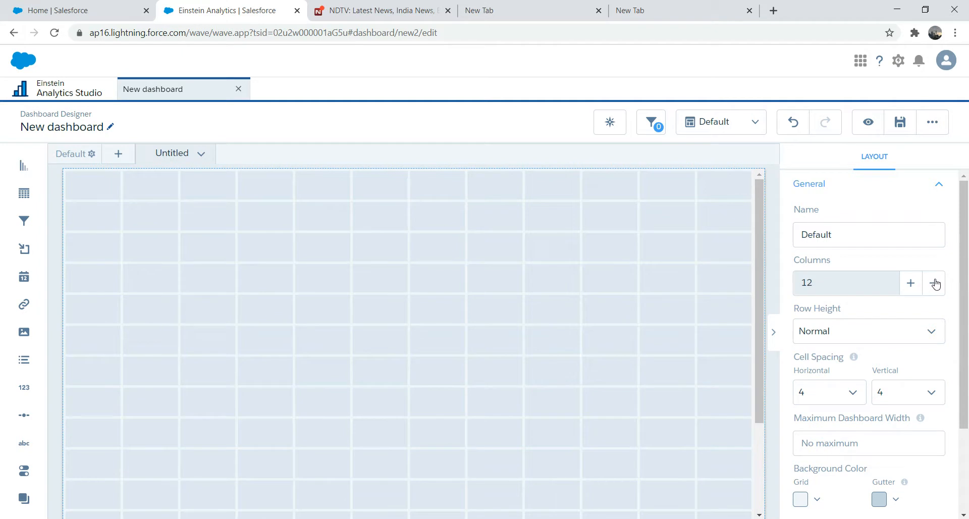
# Step: Increase the layout to 14 columns and set both horizontal and vertical cell spacing to 0
pyautogui.click(910, 285)
pyautogui.click(911, 286)
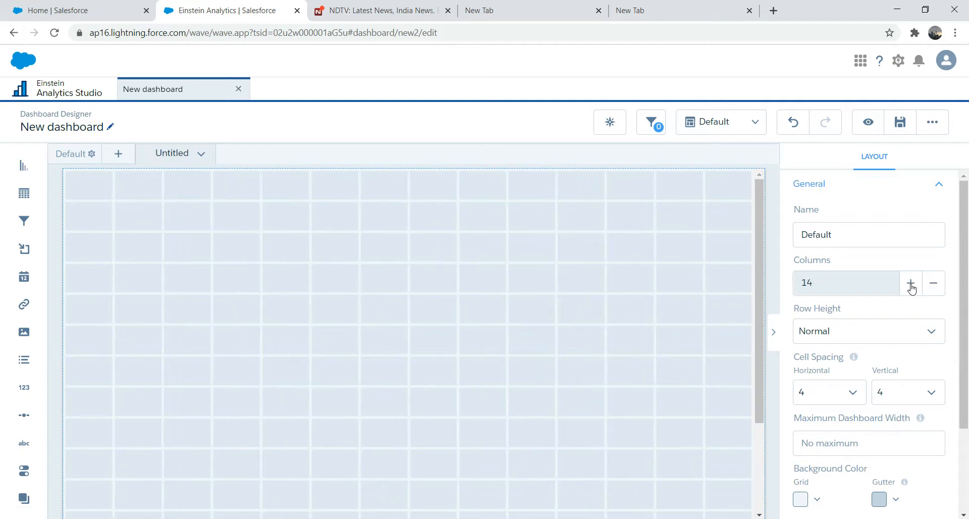
pyautogui.click(856, 399)
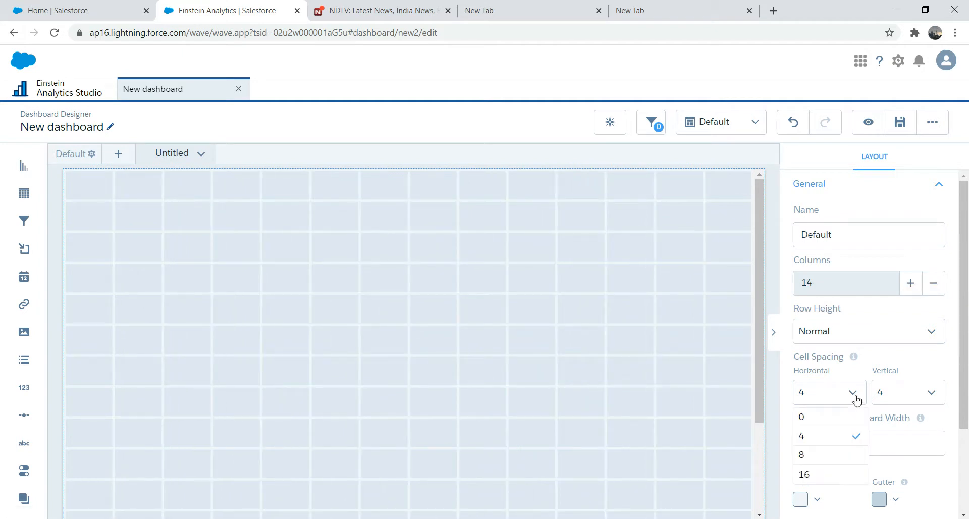
pyautogui.click(820, 417)
pyautogui.click(935, 394)
pyautogui.click(888, 416)
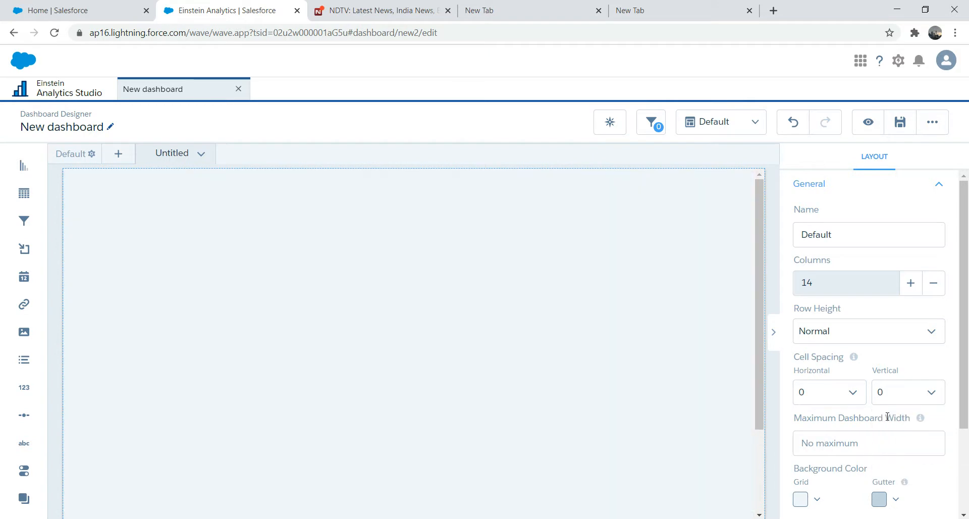
# Step: Set the grid background color to the medium grayish blue swatch and show the background image settings
pyautogui.moveTo(965, 351); pyautogui.dragTo(965, 472)
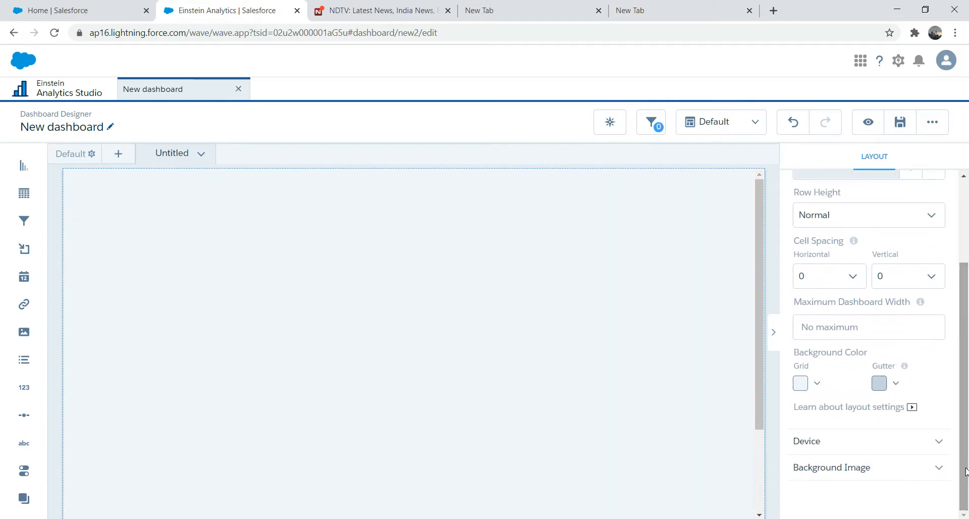
pyautogui.click(821, 384)
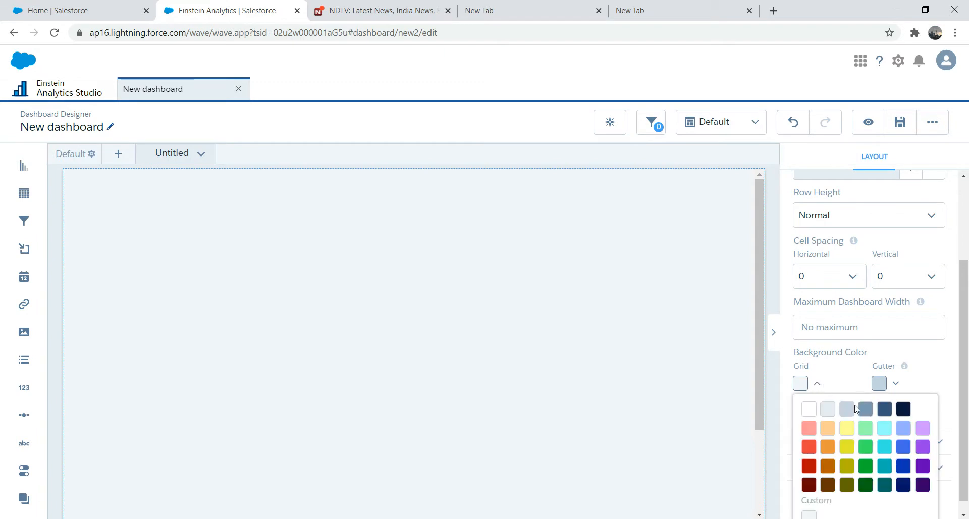
pyautogui.click(865, 409)
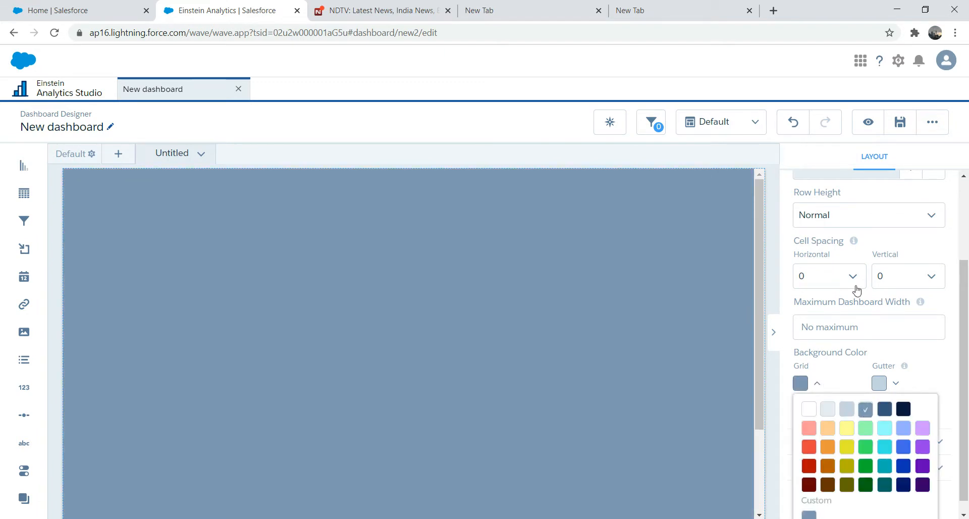
pyautogui.click(946, 375)
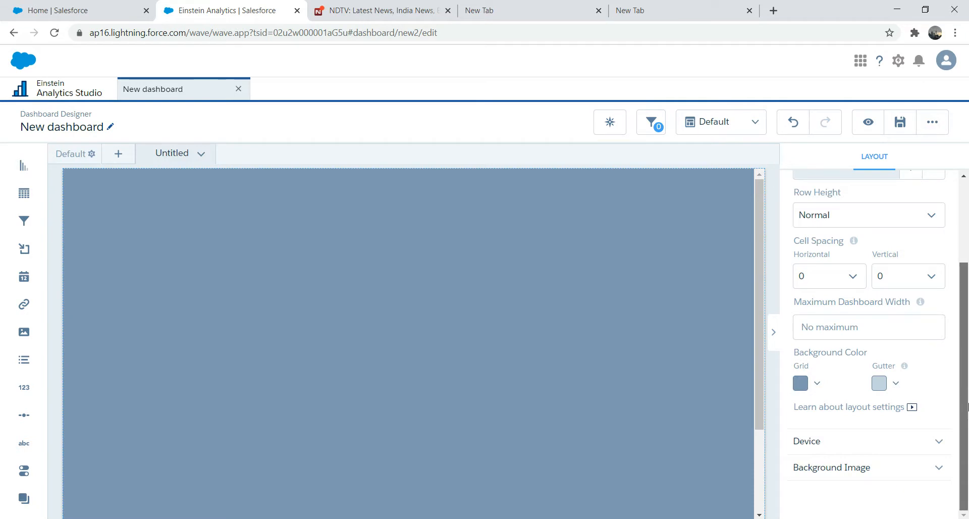
pyautogui.click(939, 470)
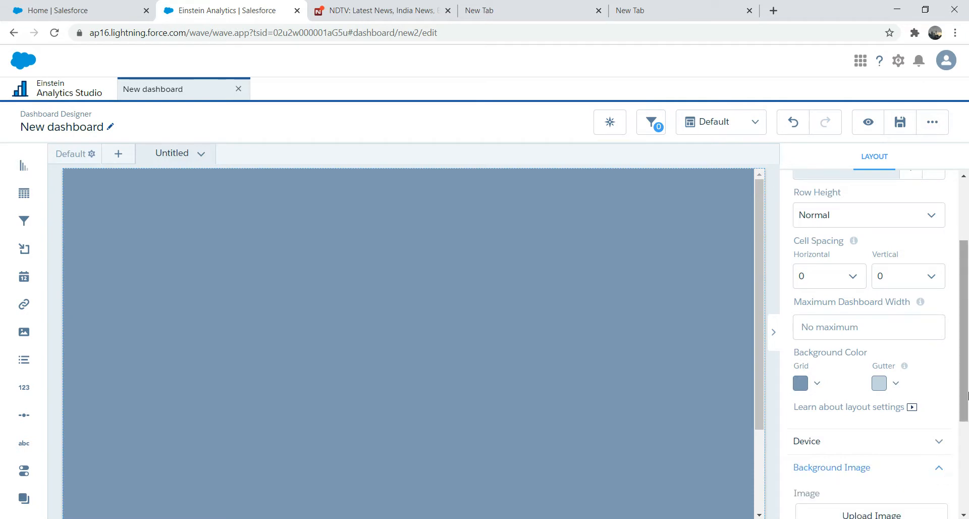
pyautogui.moveTo(966, 360); pyautogui.dragTo(963, 424)
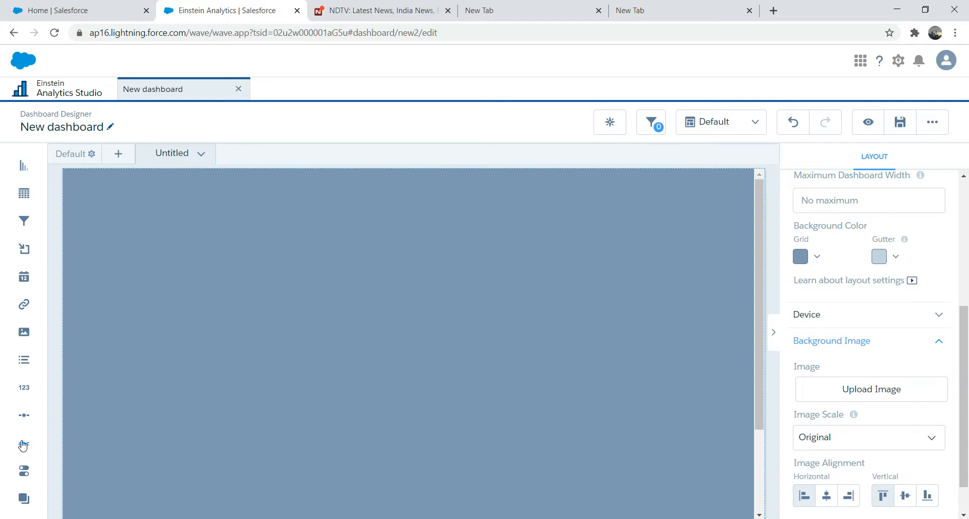
# Step: Add a text widget at the top centre of the canvas reading "Opportunity Dashboard"
pyautogui.moveTo(23, 444); pyautogui.dragTo(574, 214)
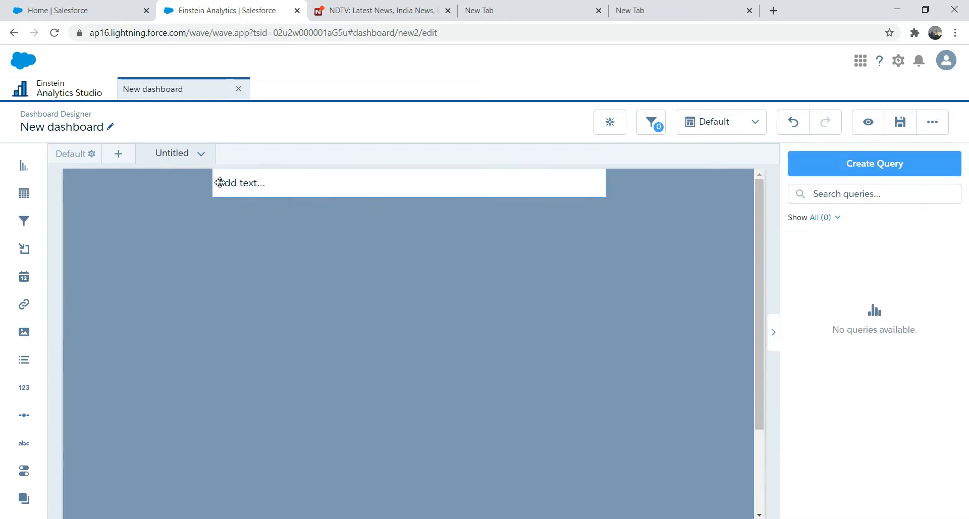
pyautogui.click(252, 183)
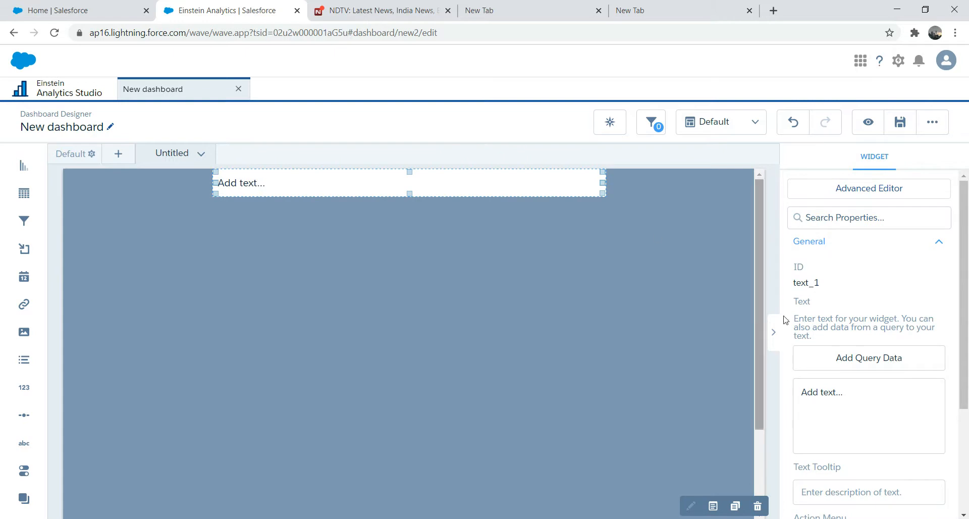
pyautogui.click(839, 382)
pyautogui.write('Opportunity Dashboard')
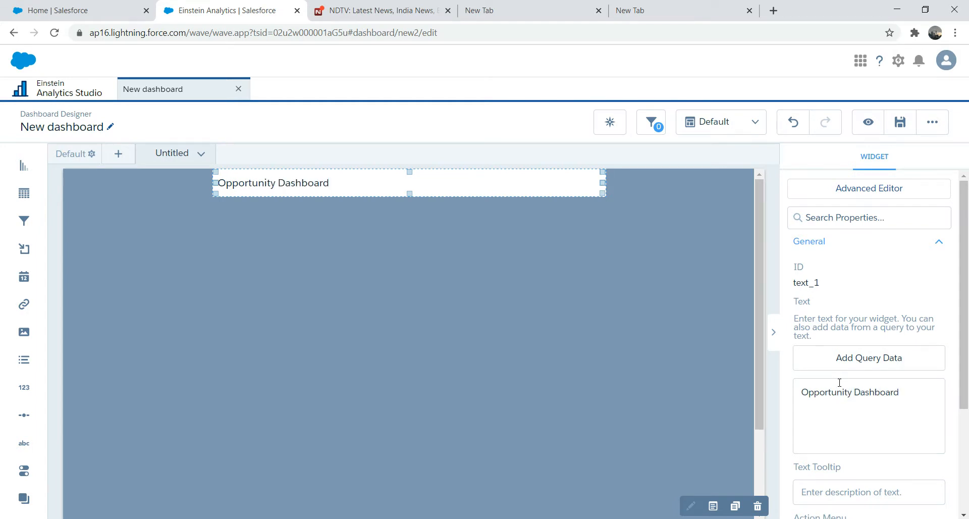
# Step: Style the title widget's text with white color and center alignment
pyautogui.scroll(-3, 853, 403)
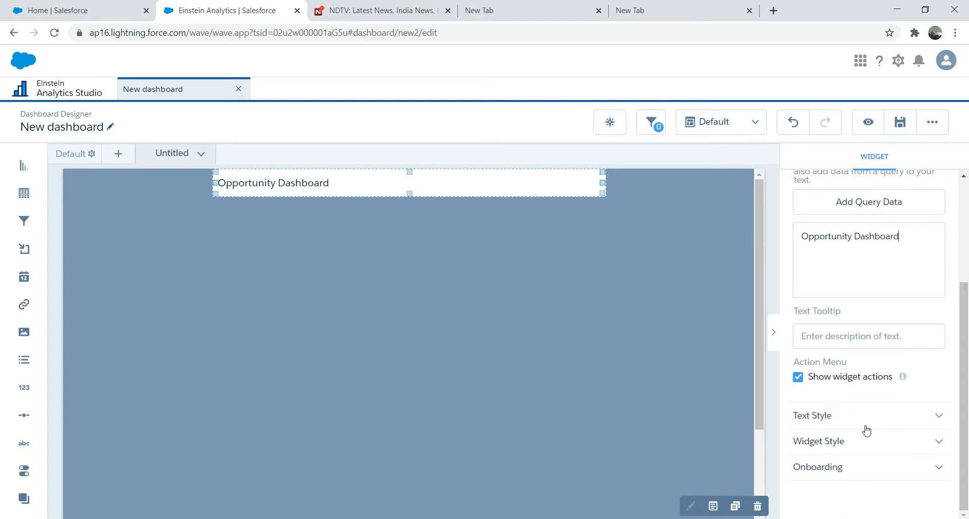
pyautogui.click(849, 420)
pyautogui.moveTo(964, 412); pyautogui.dragTo(964, 449)
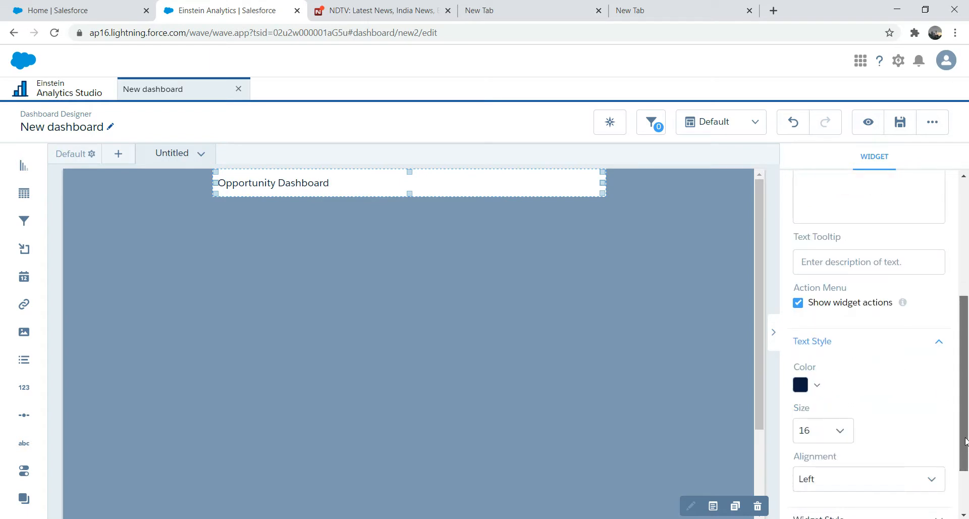
pyautogui.click(818, 387)
pyautogui.click(808, 411)
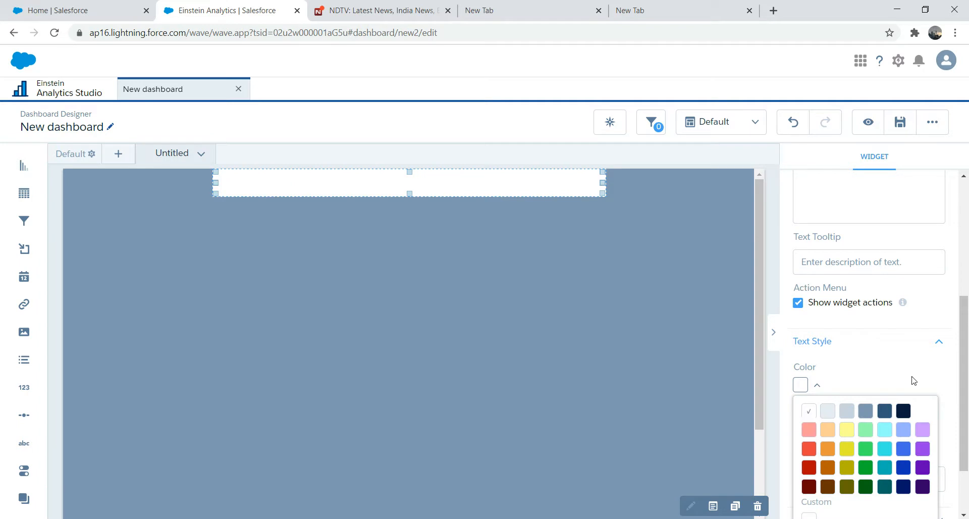
pyautogui.scroll(-2, 931, 378)
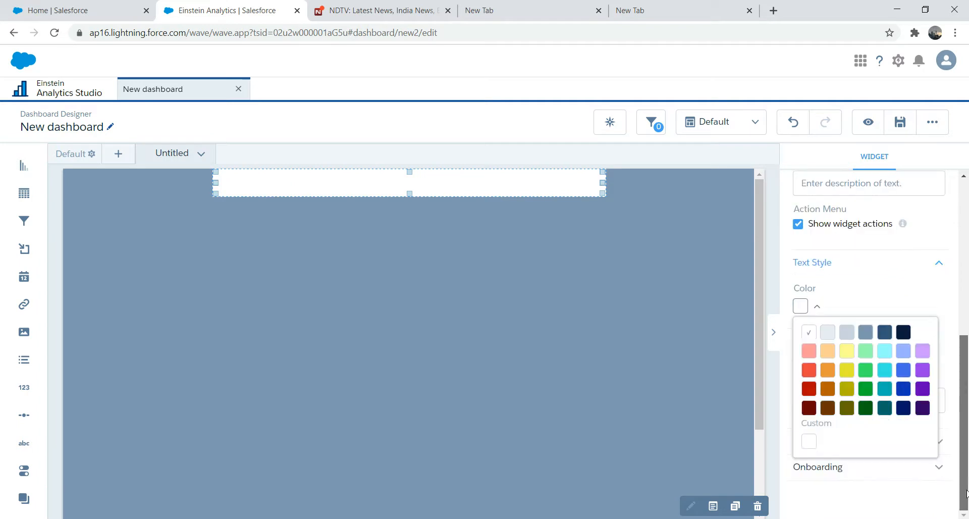
pyautogui.click(896, 473)
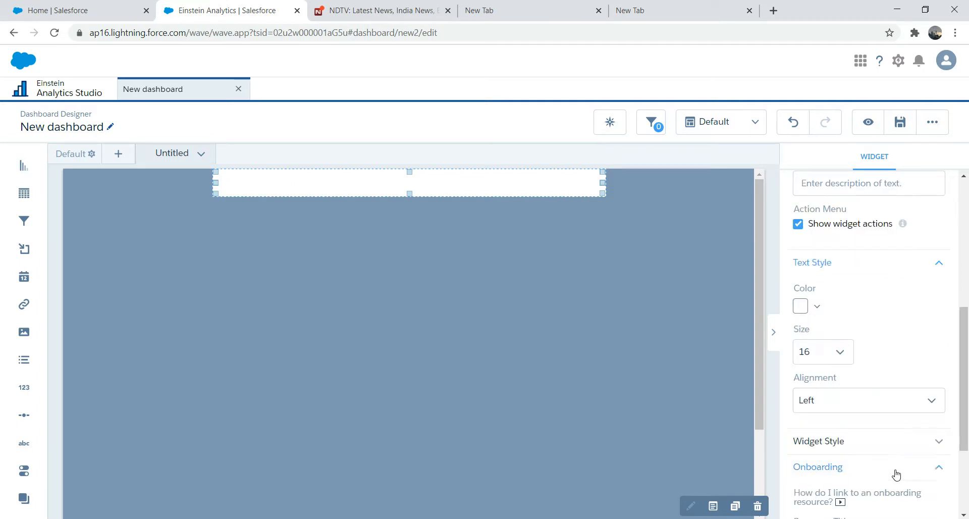
pyautogui.click(846, 399)
pyautogui.click(812, 445)
pyautogui.moveTo(966, 394); pyautogui.dragTo(966, 356)
pyautogui.click(835, 336)
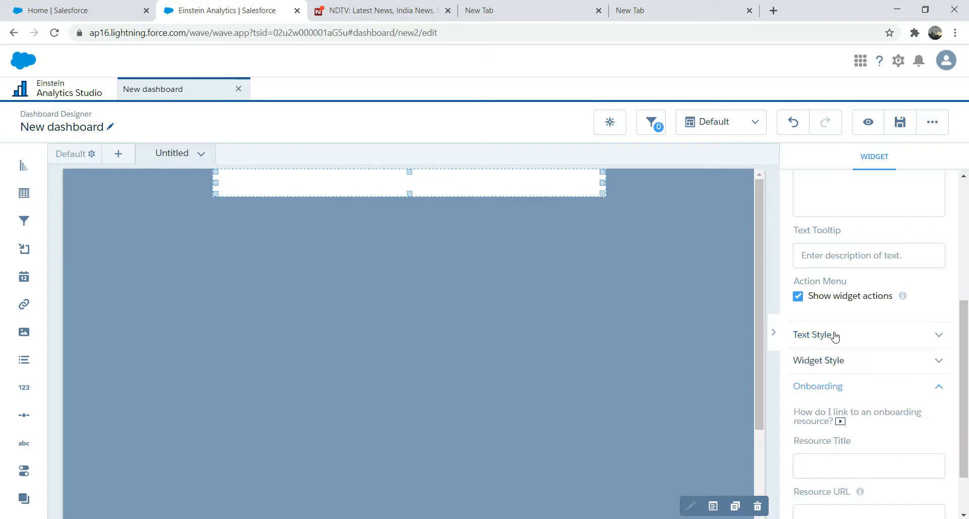
# Step: Set the title widget's background color to the same grayish blue as the dashboard grid
pyautogui.click(847, 359)
pyautogui.click(817, 423)
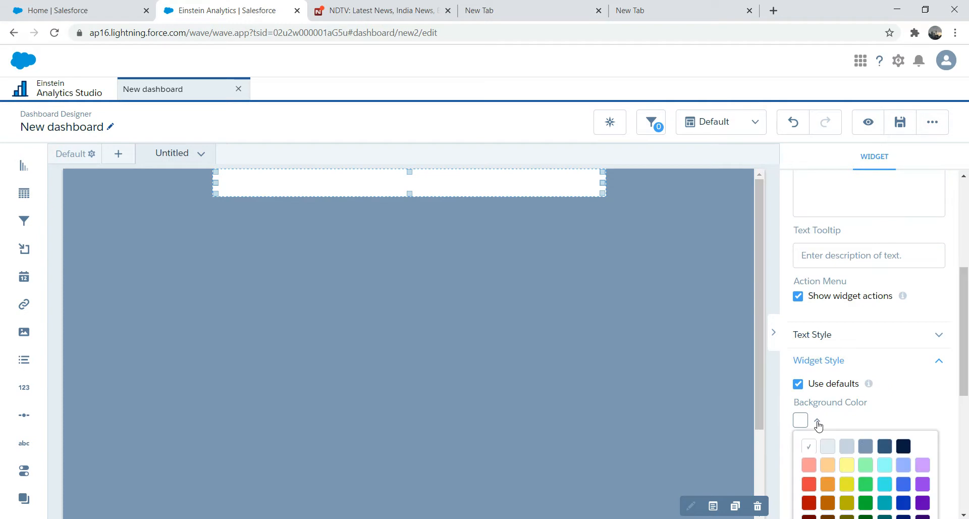
pyautogui.click(866, 447)
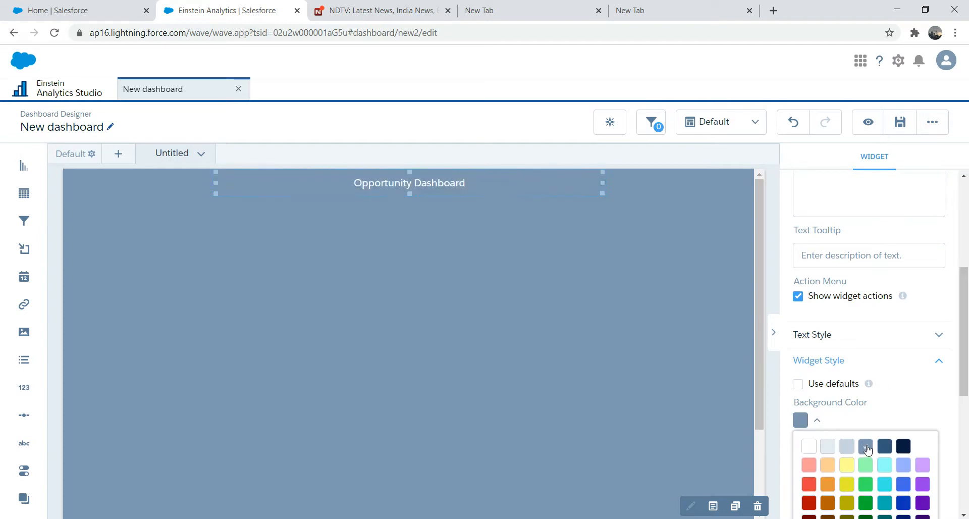
pyautogui.click(646, 359)
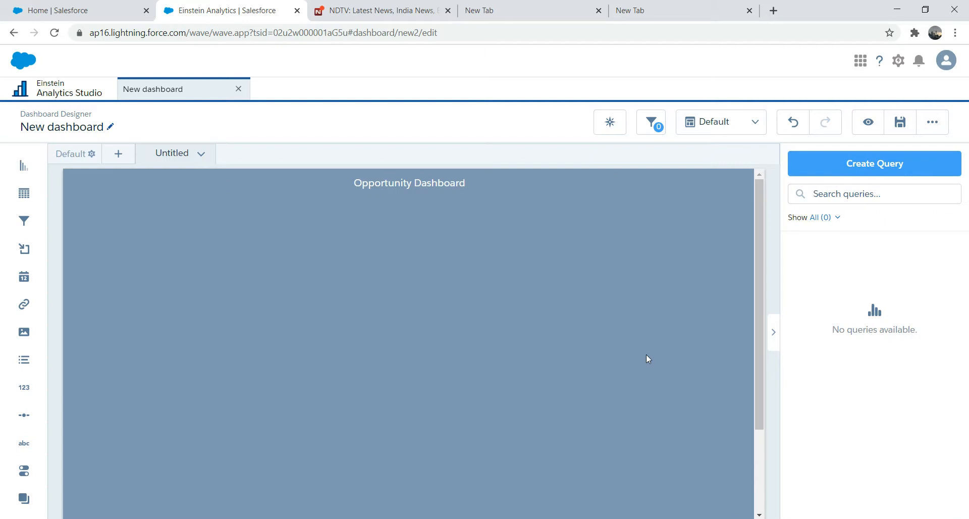
# Step: Save the dashboard with the title "Custom Dashboard" in My Private App
pyautogui.click(901, 125)
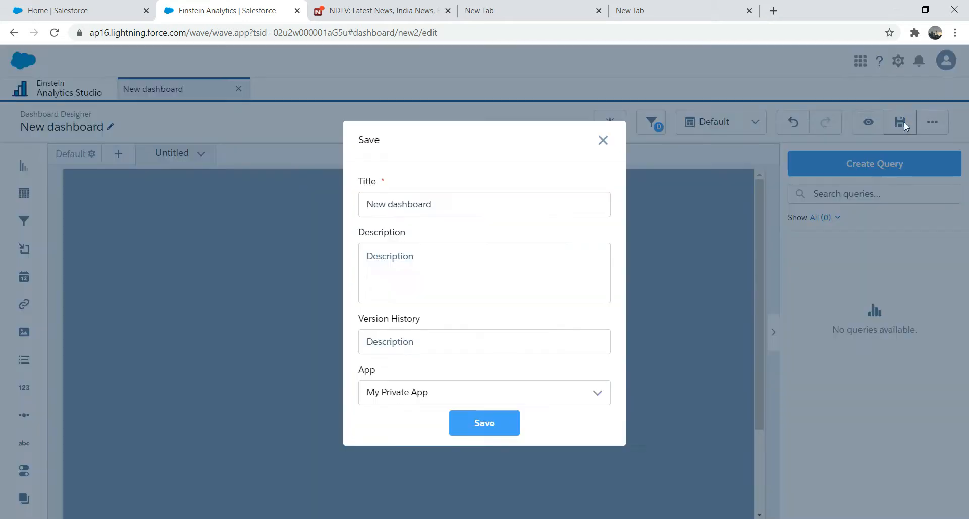
pyautogui.tripleClick(443, 208)
pyautogui.write('Custom Dash')
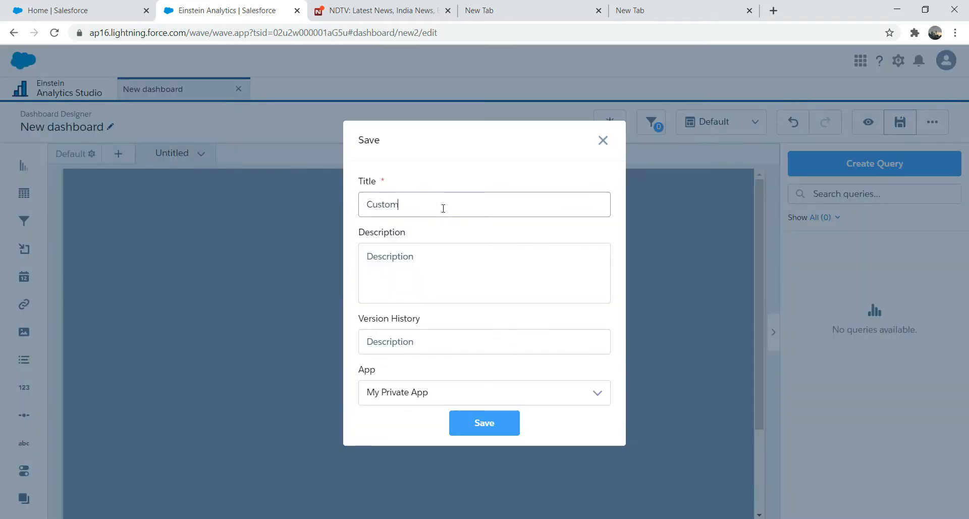
pyautogui.write('board')
pyautogui.click(469, 420)
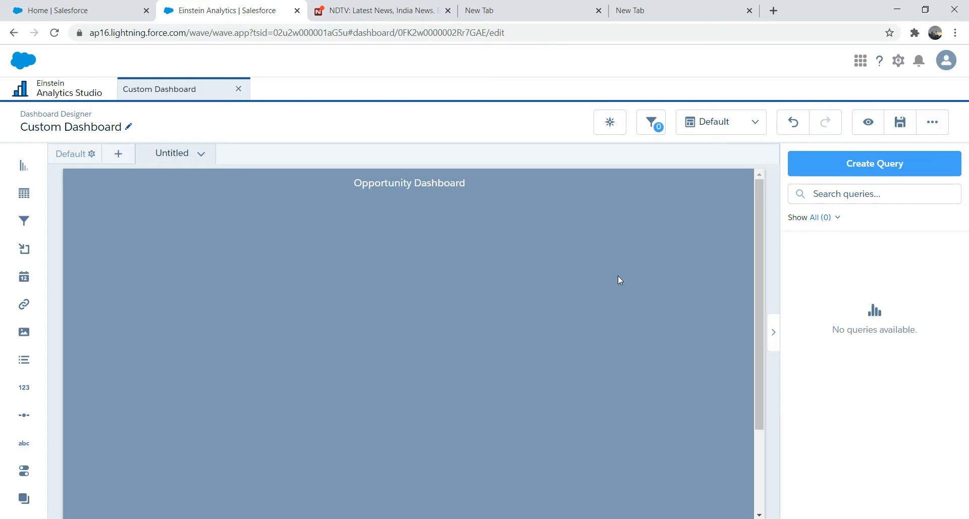
# Step: Set the text size of the "Opportunity Dashboard" title widget to 18
pyautogui.click(395, 184)
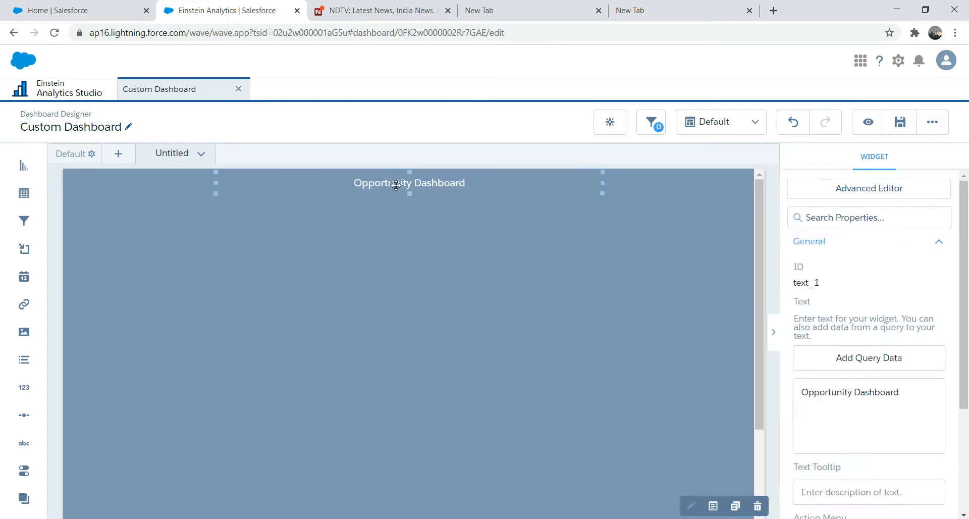
pyautogui.scroll(-3, 934, 303)
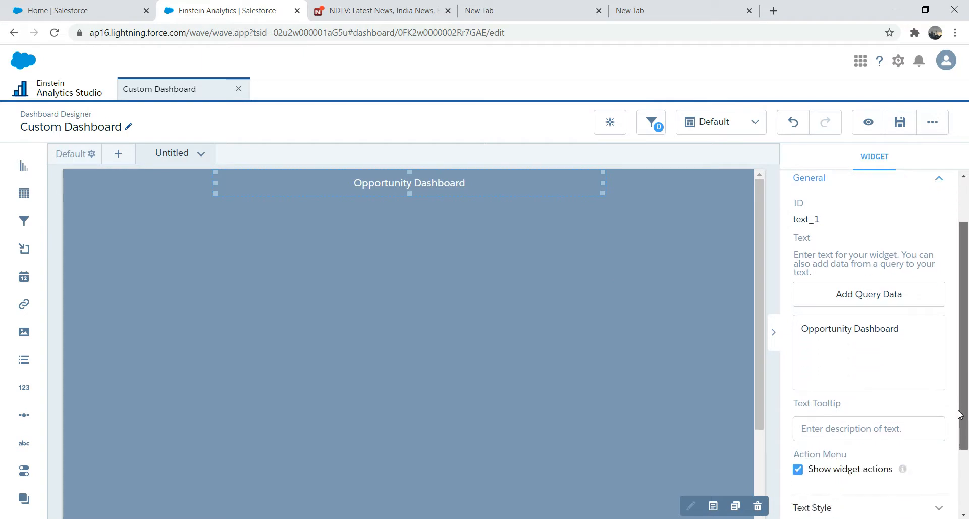
pyautogui.click(828, 419)
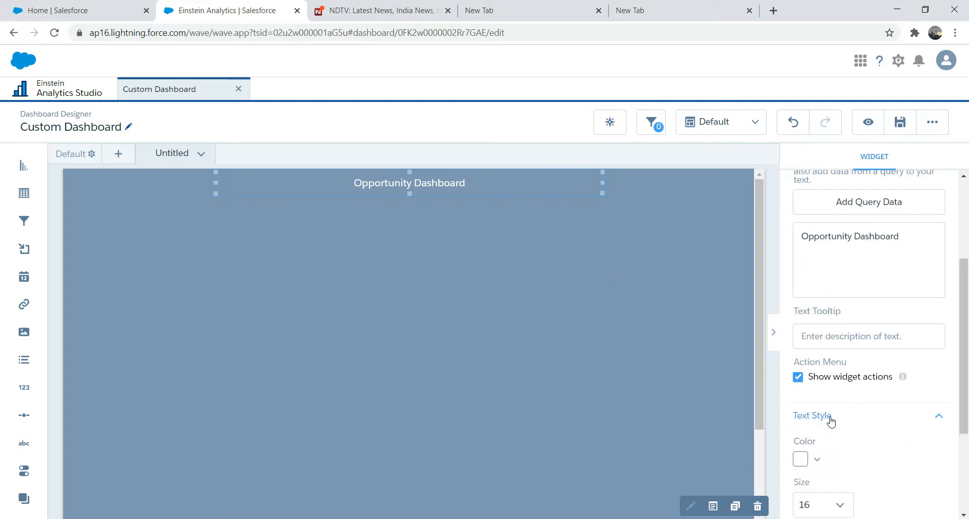
pyautogui.moveTo(964, 384); pyautogui.dragTo(964, 451)
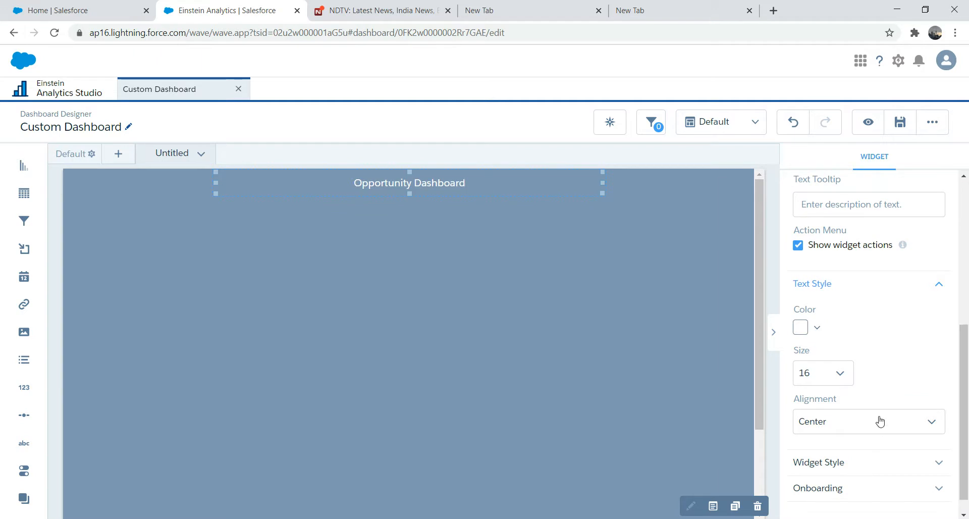
pyautogui.click(841, 376)
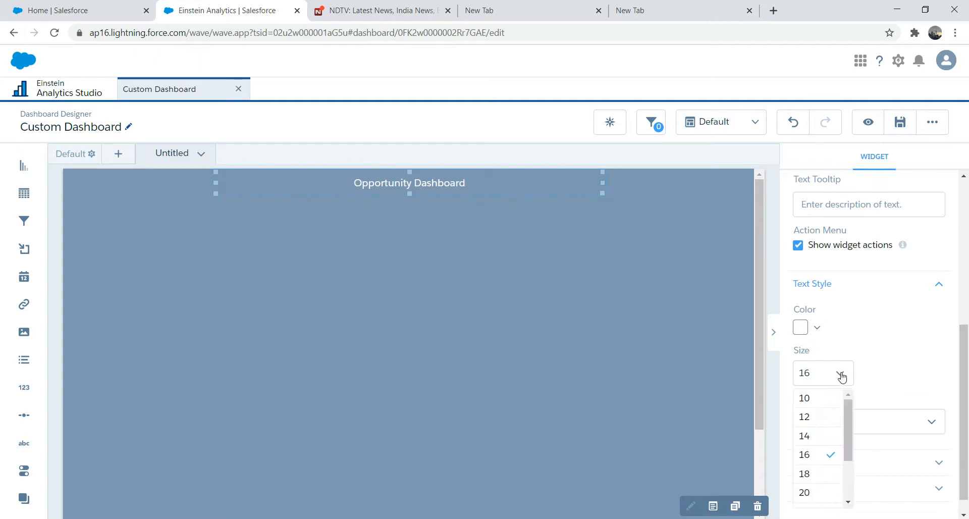
pyautogui.click(807, 473)
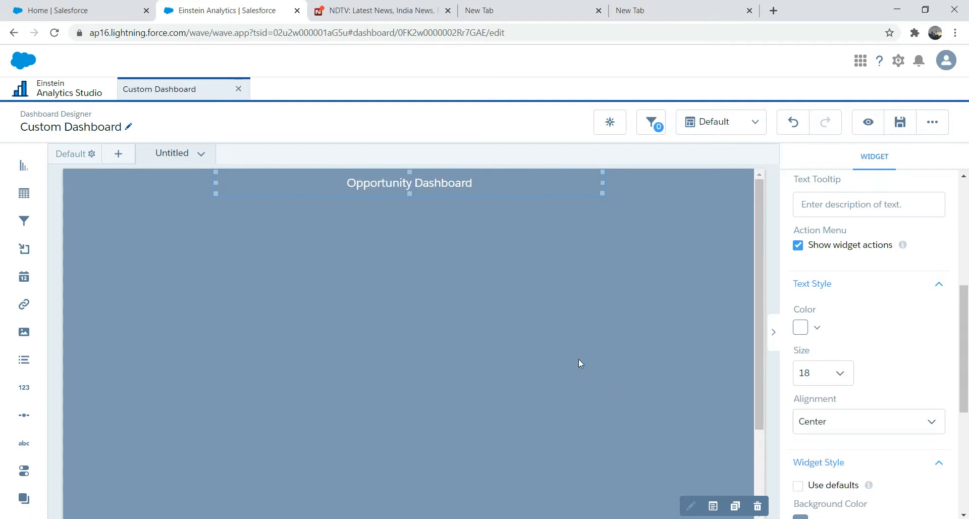
# Step: Preview the dashboard with its resized title and return to editing it
pyautogui.click(550, 358)
pyautogui.click(868, 122)
pyautogui.click(868, 122)
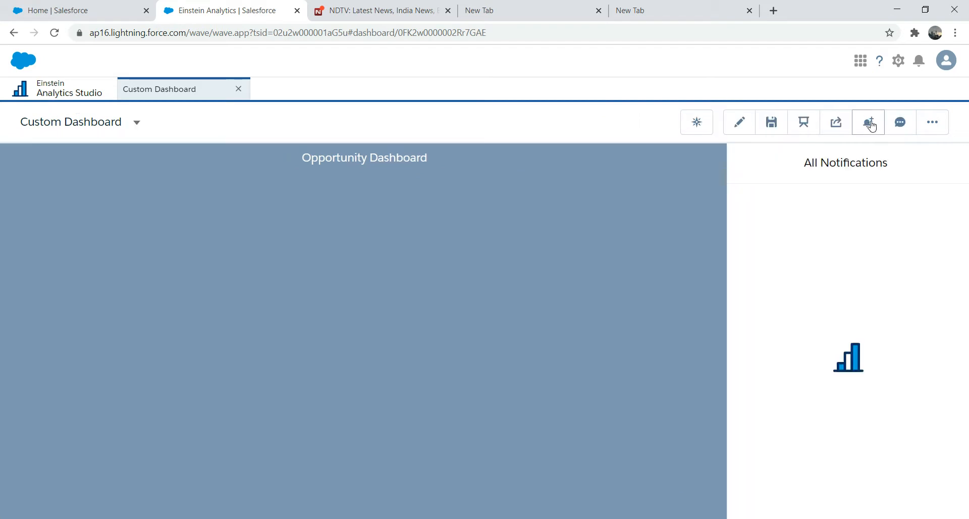
pyautogui.click(740, 125)
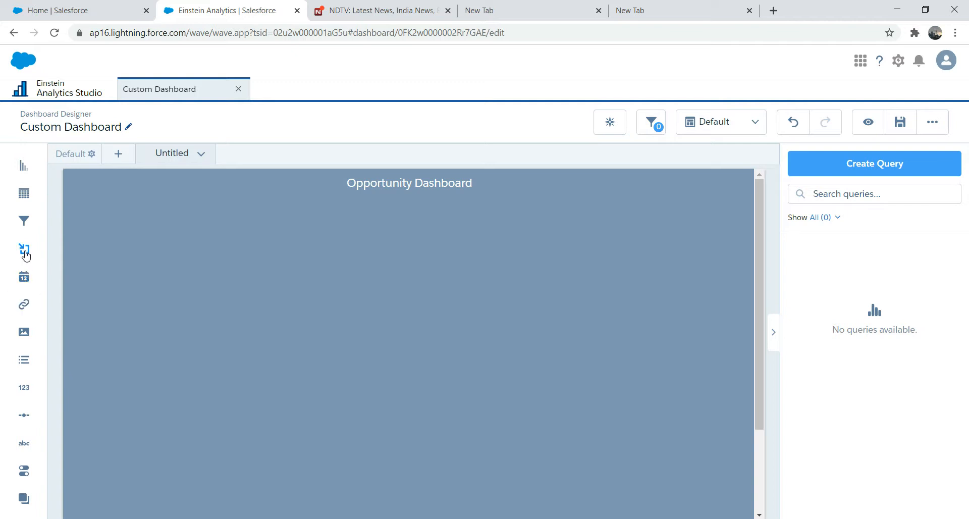
# Step: Add a container widget directly below the title and widen it to span the full canvas width
pyautogui.moveTo(26, 254); pyautogui.dragTo(117, 320)
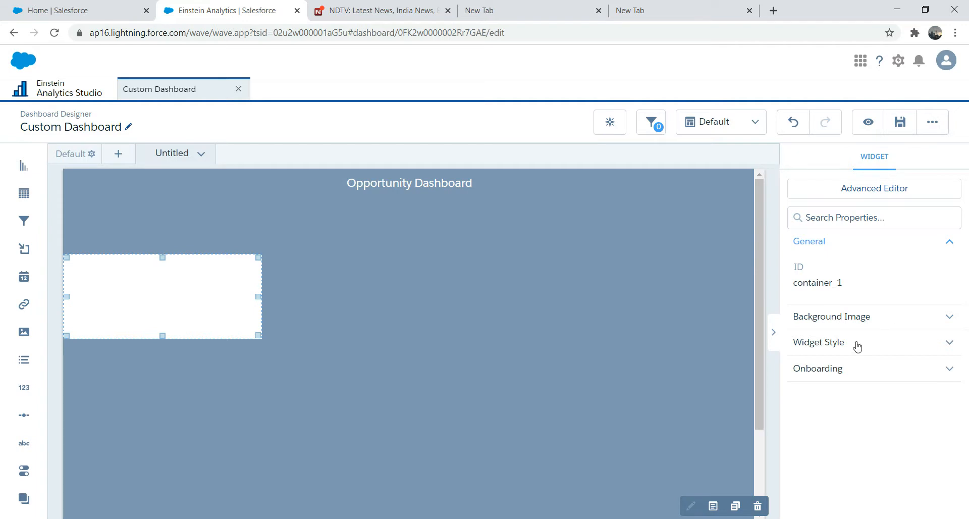
pyautogui.click(833, 314)
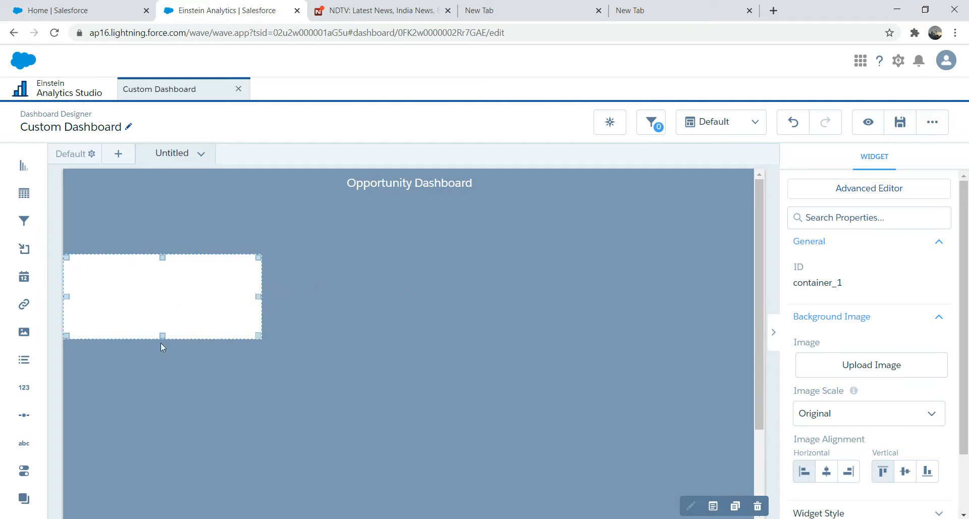
pyautogui.moveTo(162, 337); pyautogui.dragTo(183, 295)
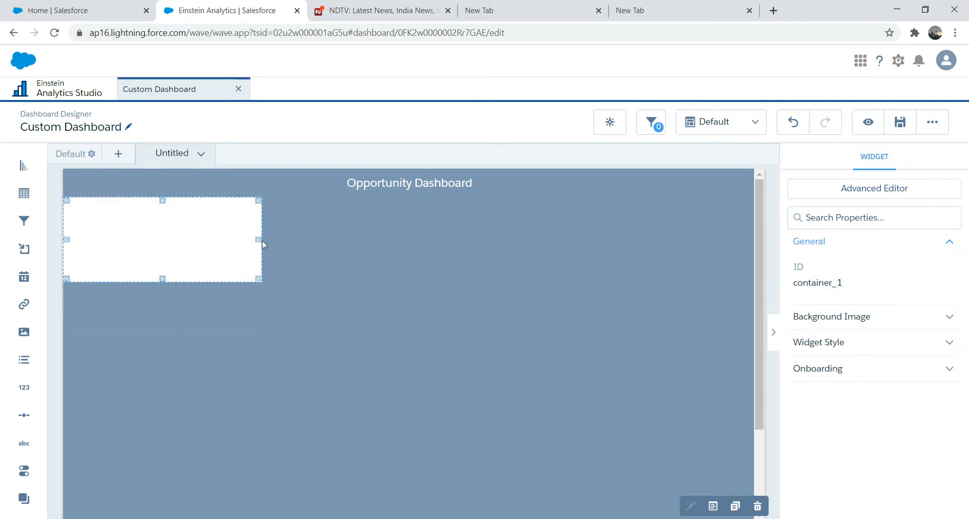
pyautogui.moveTo(258, 241); pyautogui.dragTo(715, 262)
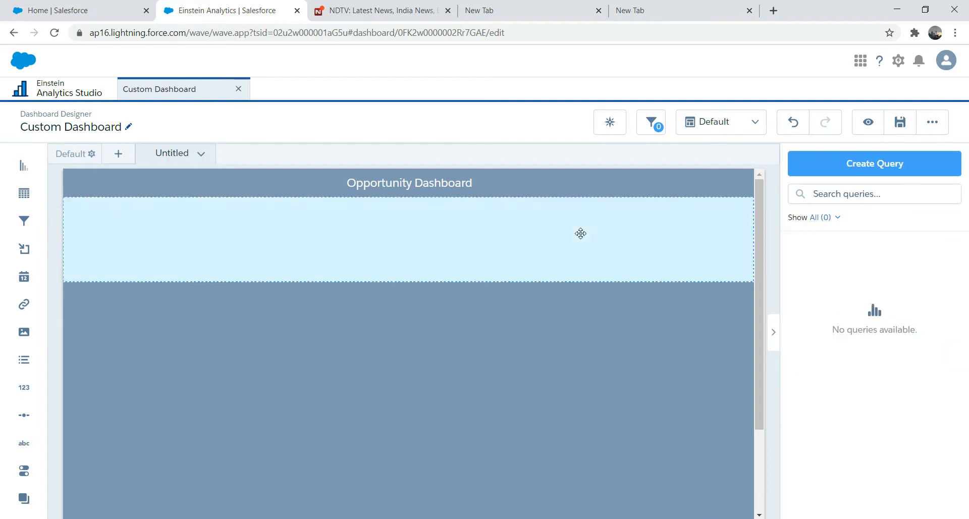
# Step: Check the container's background image options and try to reduce its height from the lower edge
pyautogui.click(580, 232)
pyautogui.click(839, 316)
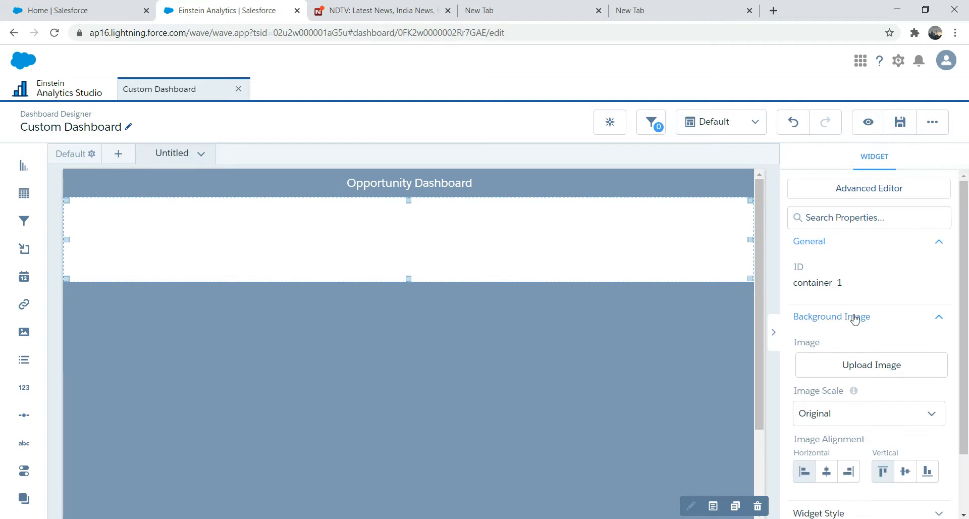
pyautogui.click(844, 318)
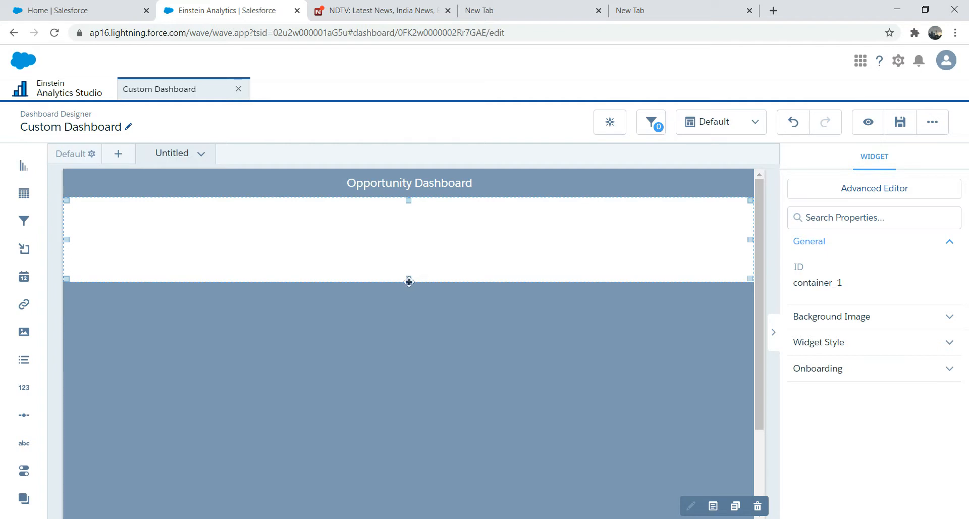
pyautogui.moveTo(409, 279)
pyautogui.mouseDown()
pyautogui.moveTo(402, 258)
pyautogui.moveTo(408, 273)
pyautogui.mouseUp()
pyautogui.click(414, 259)
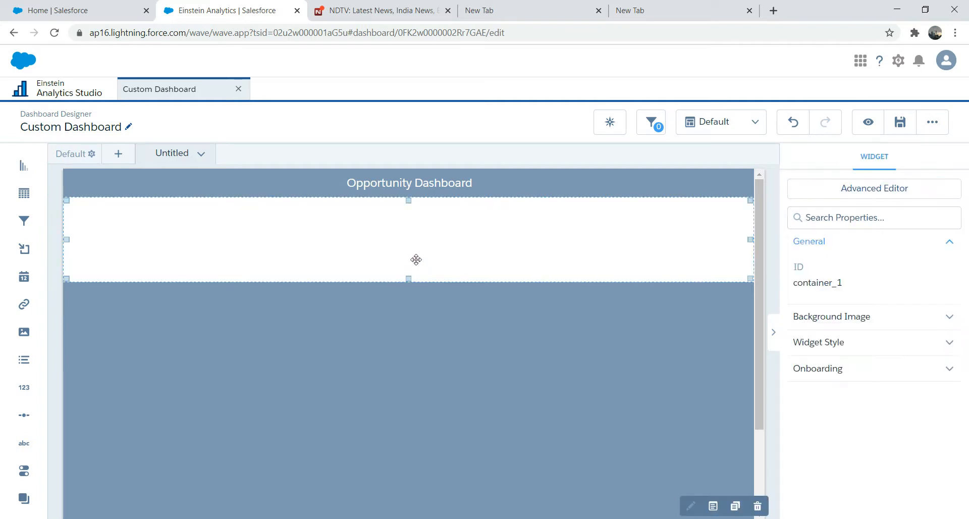
# Step: Set the container's background color to the same grayish blue as the dashboard grid
pyautogui.click(828, 343)
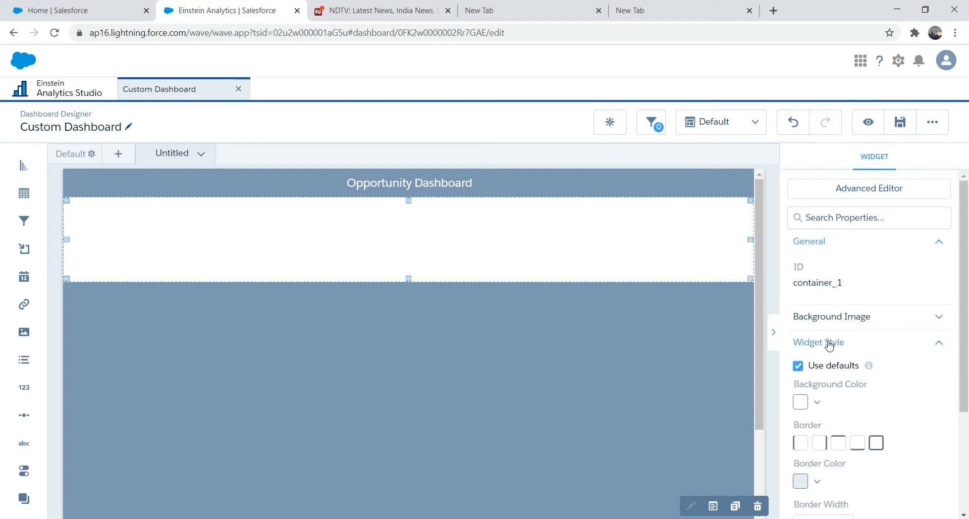
pyautogui.click(817, 404)
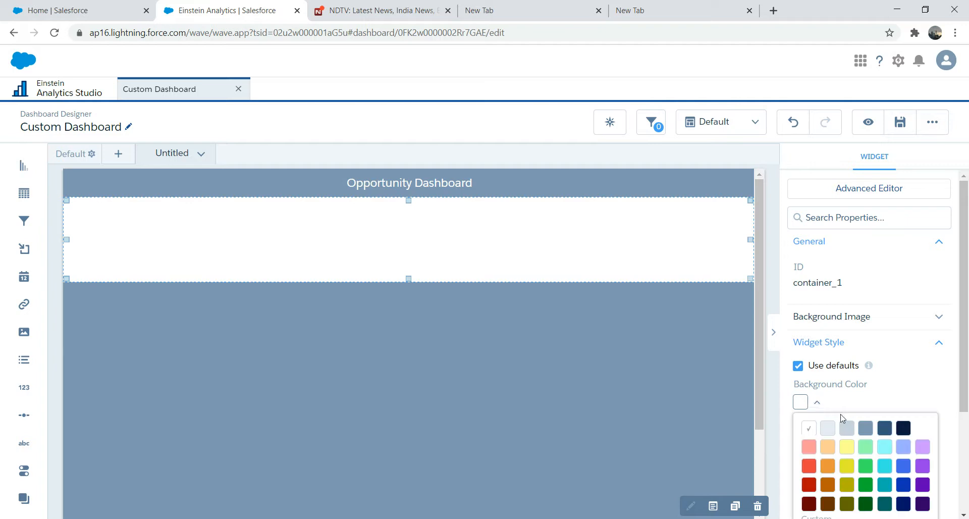
pyautogui.click(868, 430)
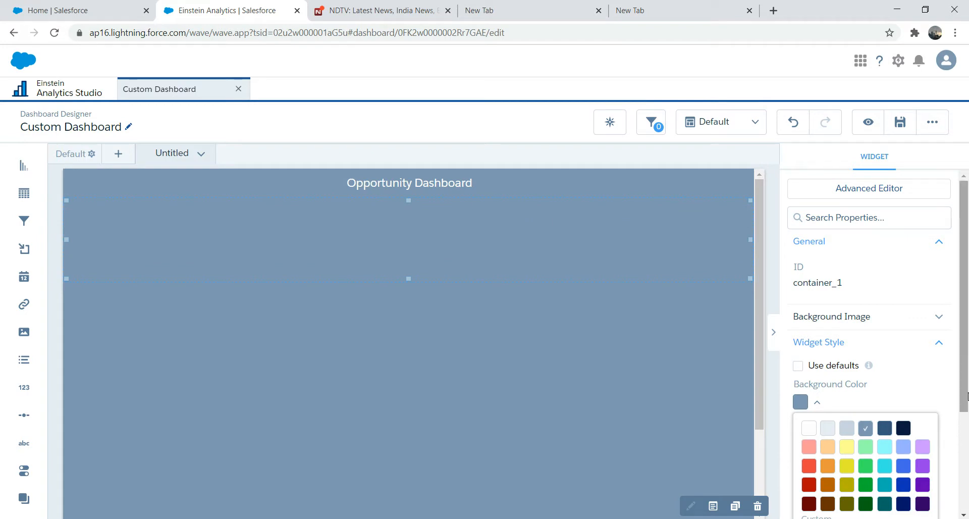
pyautogui.click(951, 420)
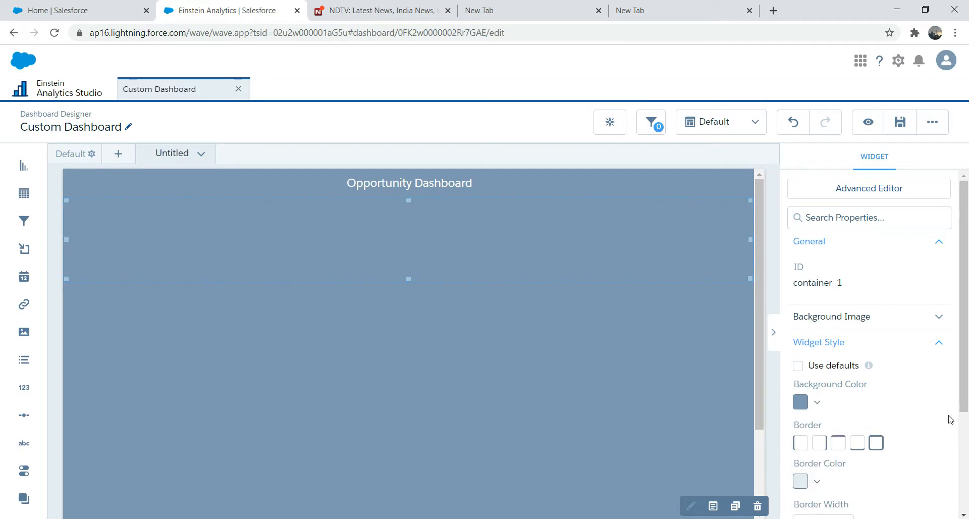
# Step: Review the container's border width and onboarding settings, and try once more to shorten the container
pyautogui.scroll(-3, 951, 419)
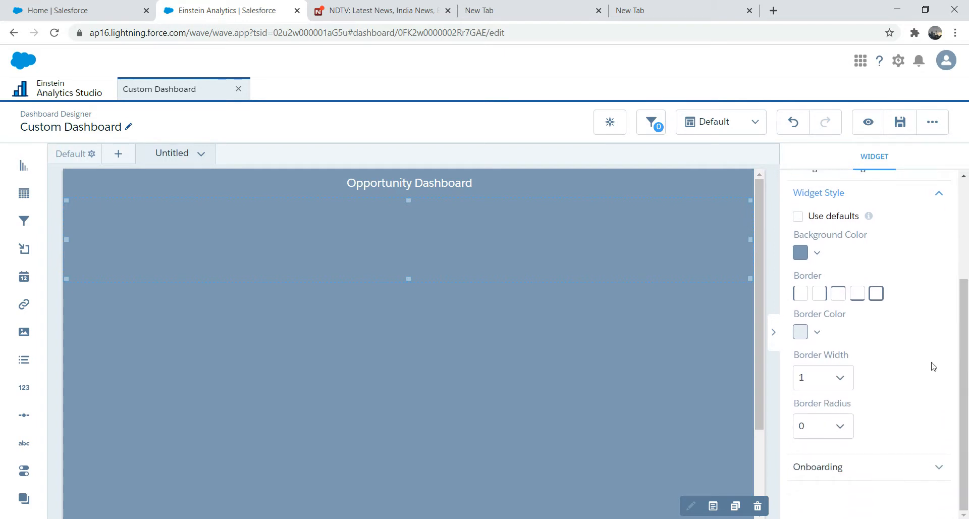
pyautogui.click(842, 380)
pyautogui.click(936, 353)
pyautogui.moveTo(964, 359); pyautogui.dragTo(967, 317)
pyautogui.click(851, 471)
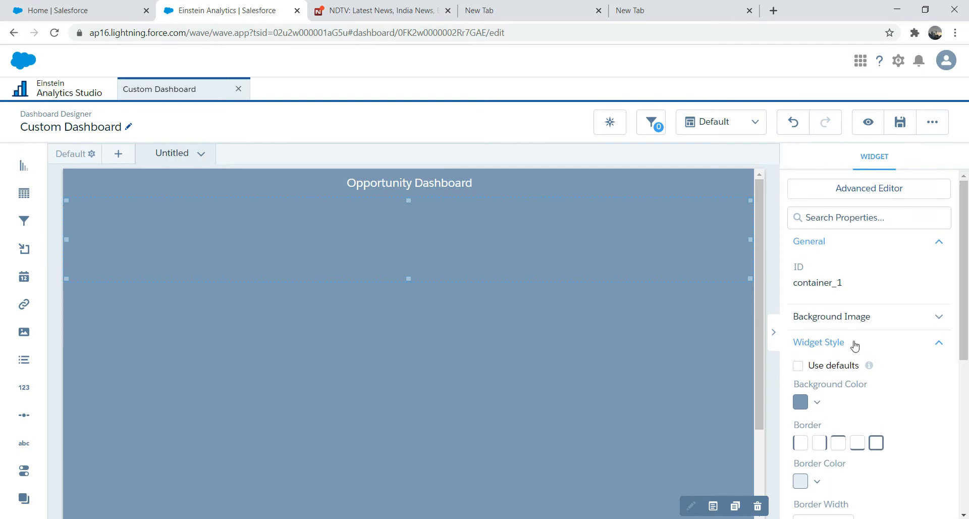
pyautogui.click(852, 344)
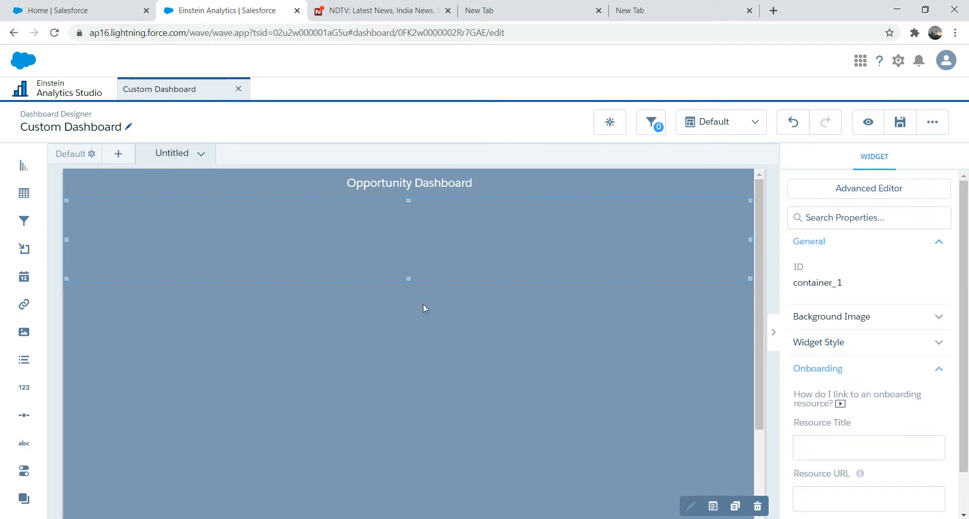
pyautogui.moveTo(408, 279); pyautogui.dragTo(409, 253)
pyautogui.click(274, 264)
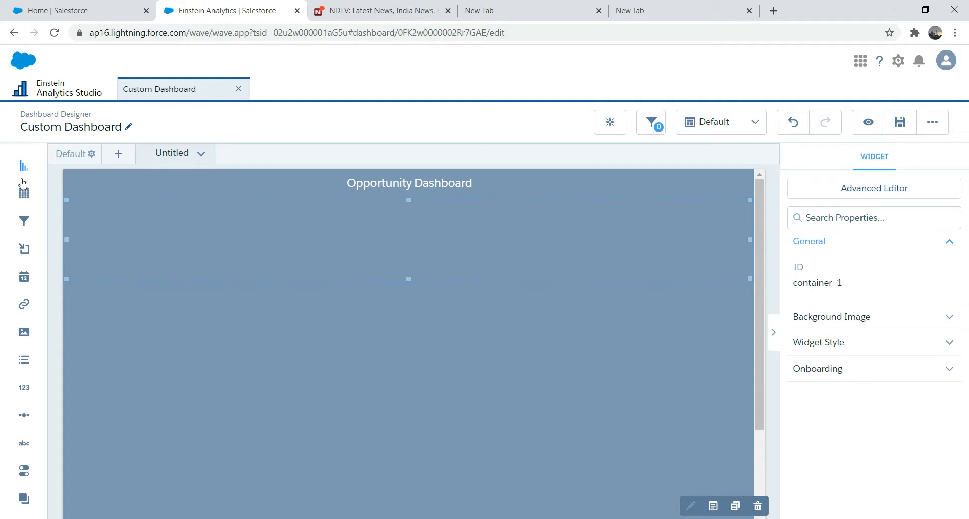
# Step: Add a chart widget below the container at the canvas's left edge, using the DTC Opportunity dataset
pyautogui.moveTo(23, 166); pyautogui.dragTo(112, 347)
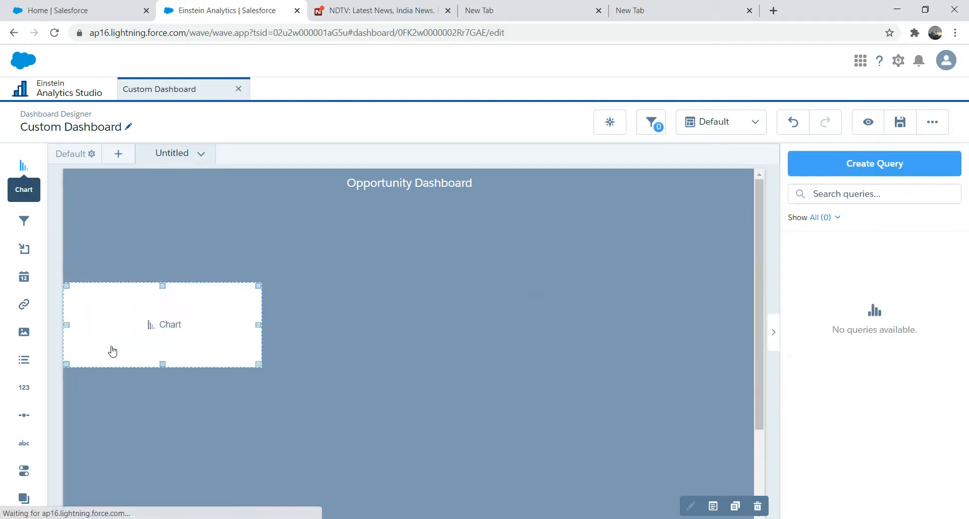
pyautogui.click(158, 323)
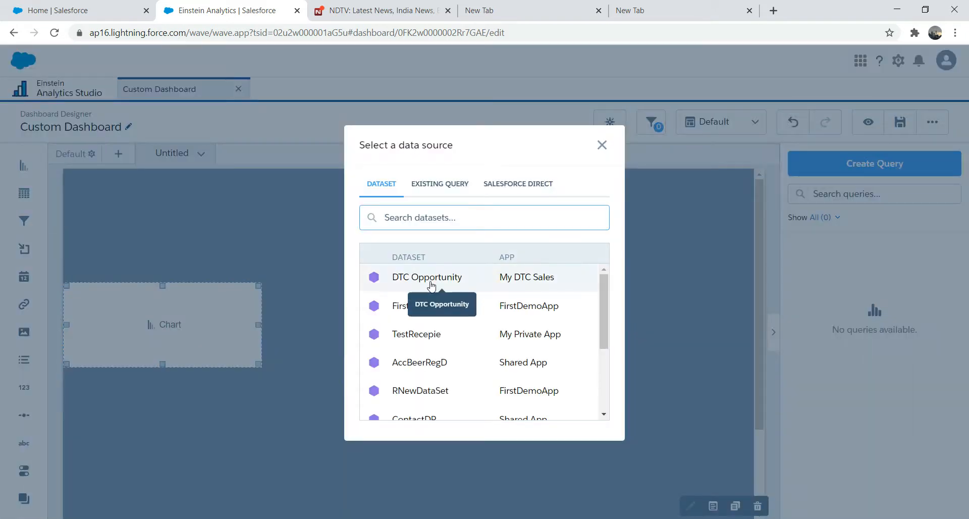
pyautogui.click(430, 283)
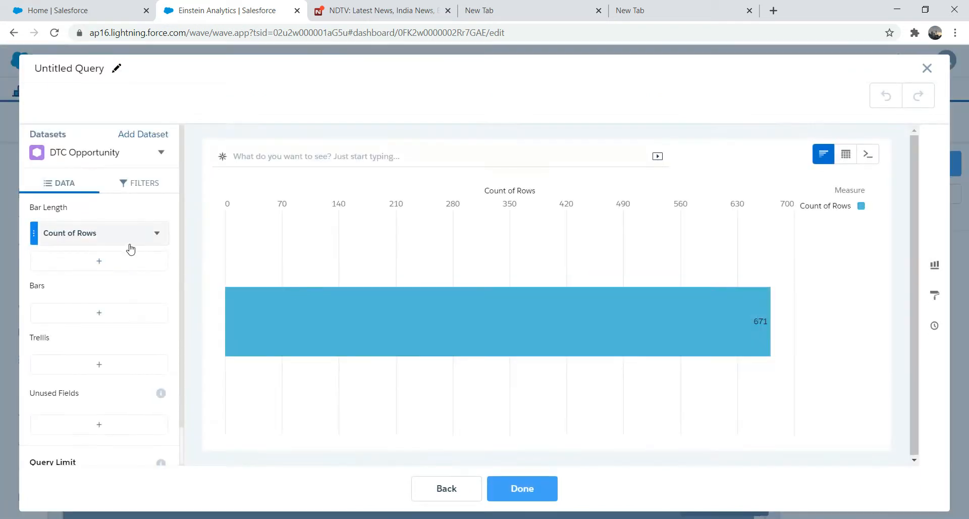
# Step: Set the chart's bar length to Sum of Amount, group its bars by Stage, and finish the query
pyautogui.click(94, 244)
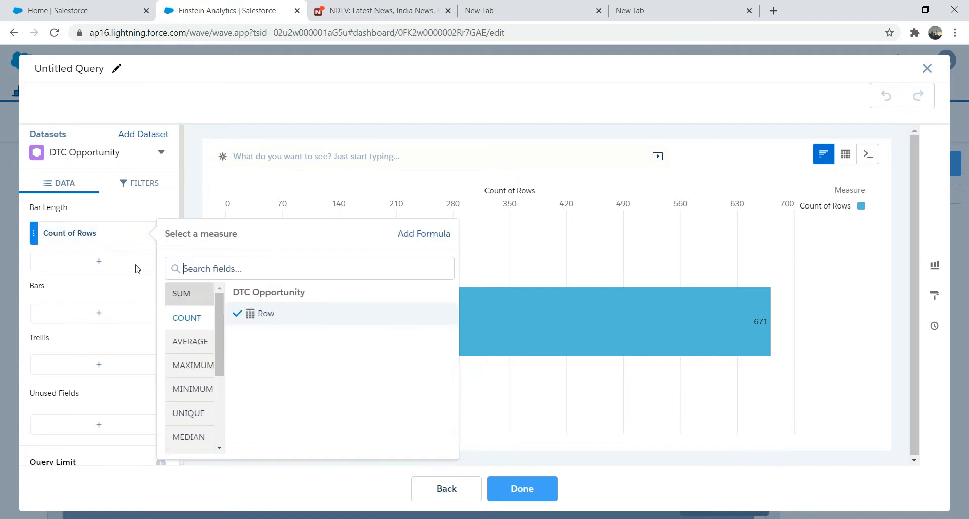
pyautogui.click(181, 297)
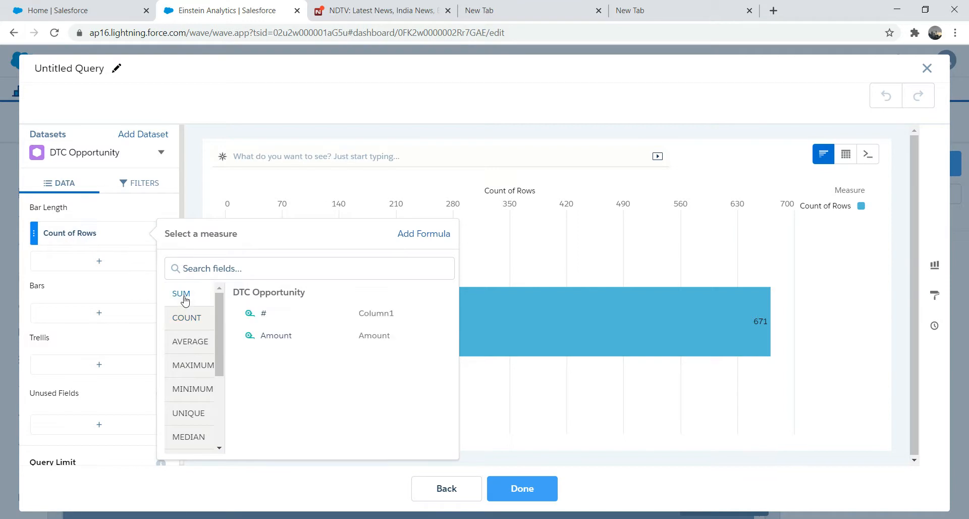
pyautogui.click(257, 336)
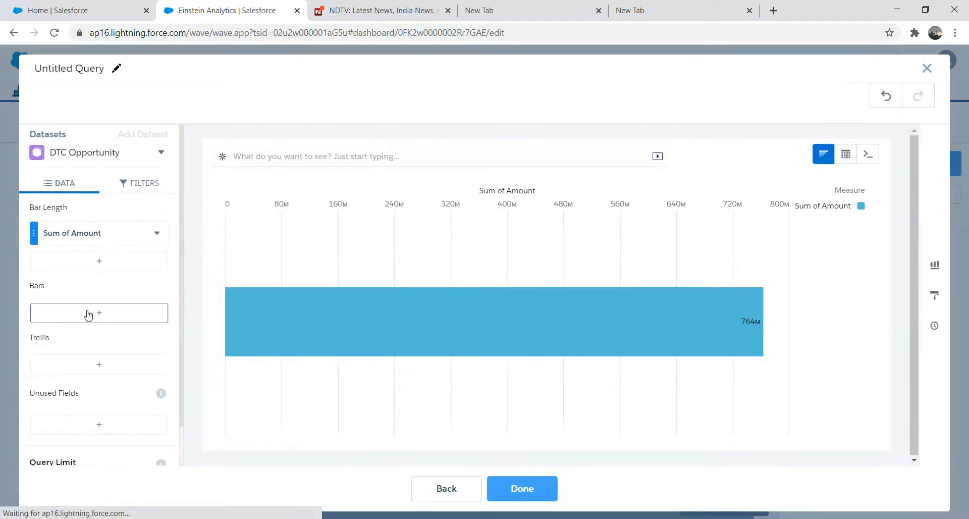
pyautogui.click(89, 314)
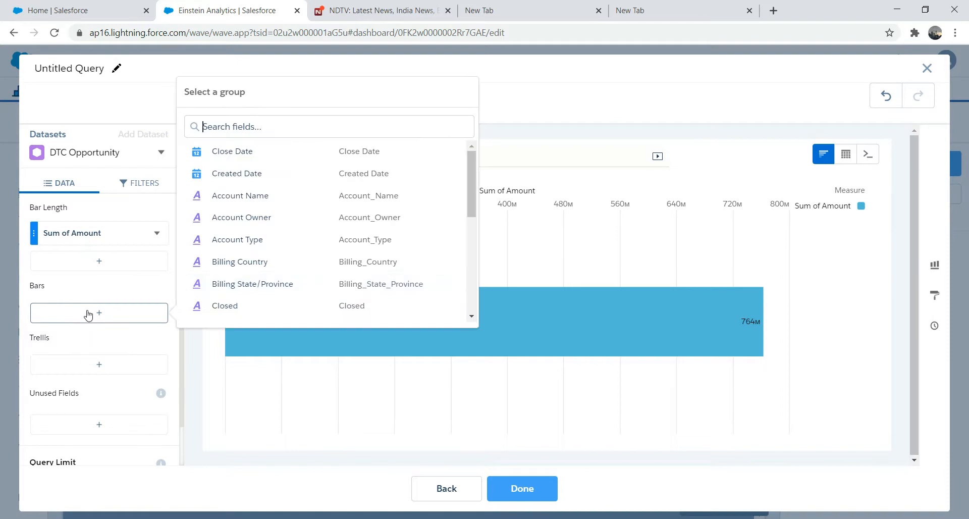
pyautogui.moveTo(471, 190); pyautogui.dragTo(472, 301)
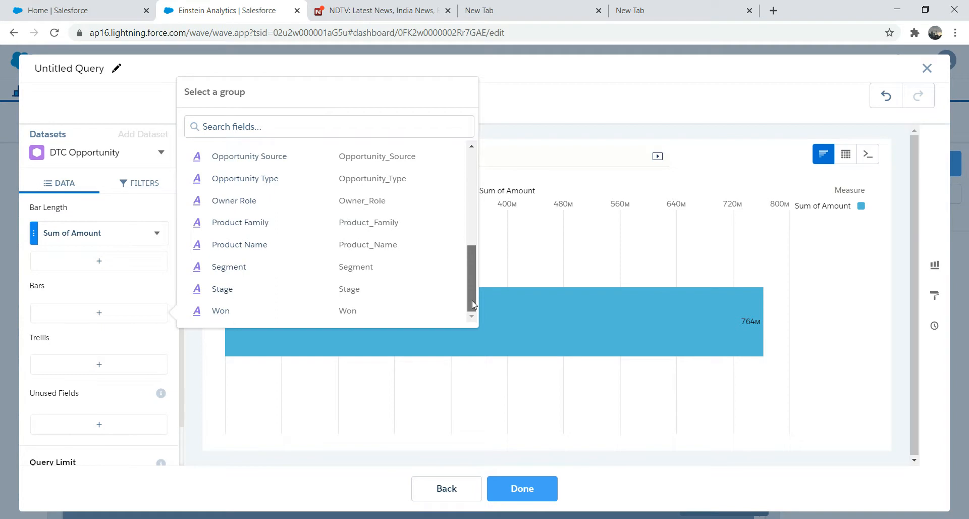
pyautogui.click(359, 293)
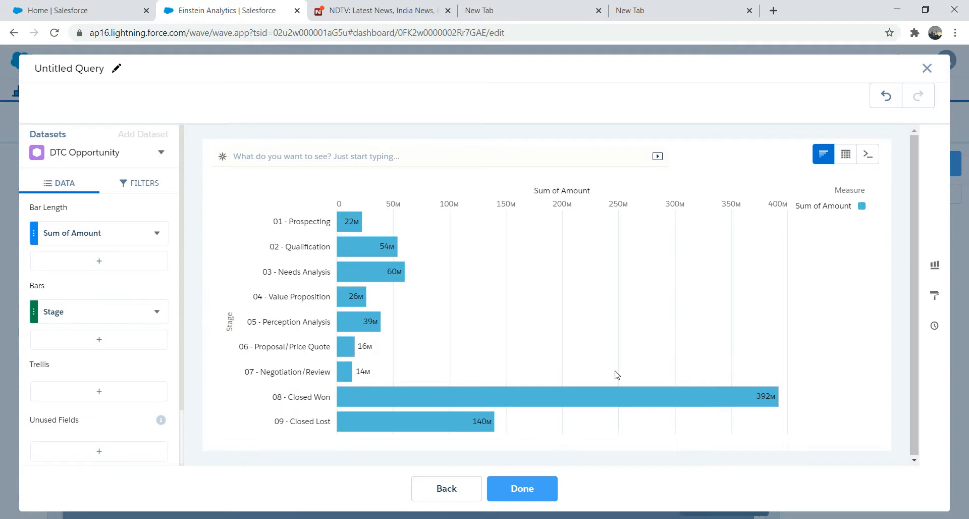
pyautogui.click(523, 497)
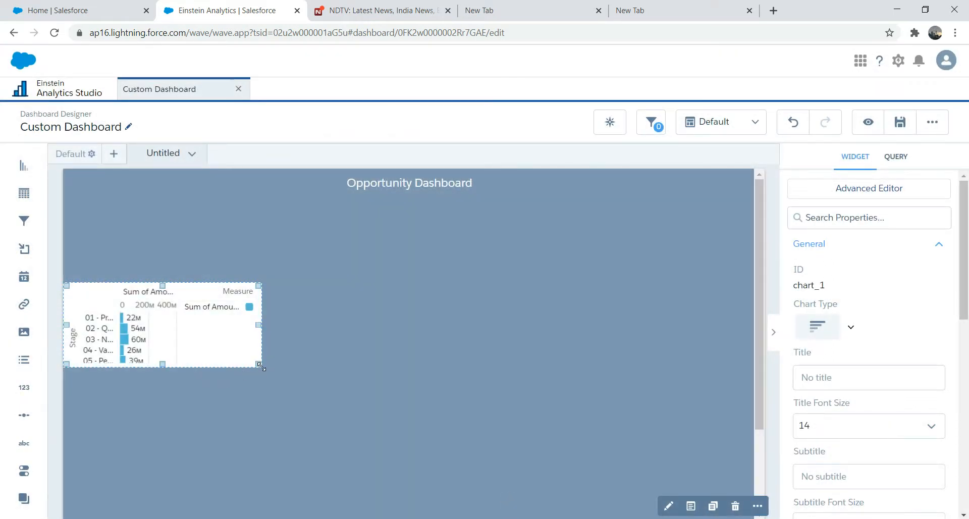
# Step: Widen the Stage chart by about half and make it about a third taller by extending its lower edge
pyautogui.click(269, 373)
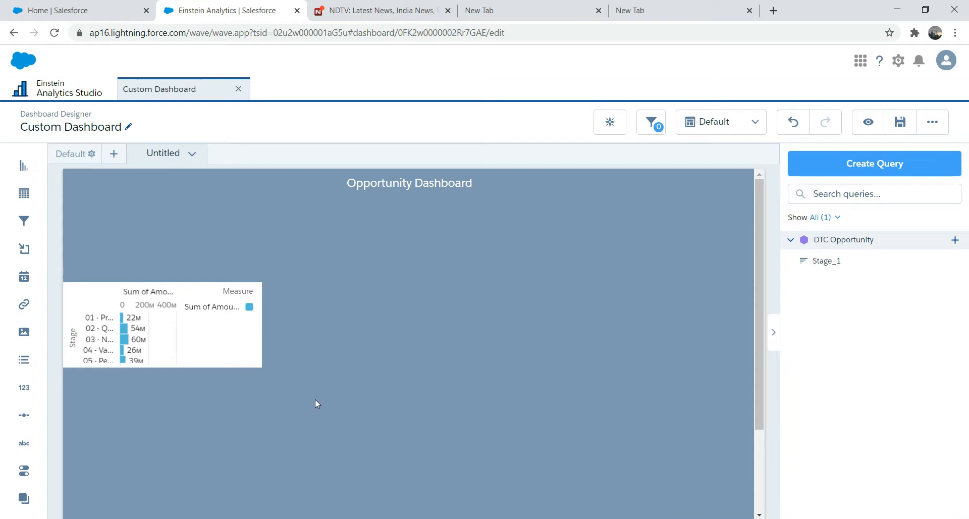
pyautogui.click(260, 329)
pyautogui.click(316, 325)
pyautogui.click(248, 322)
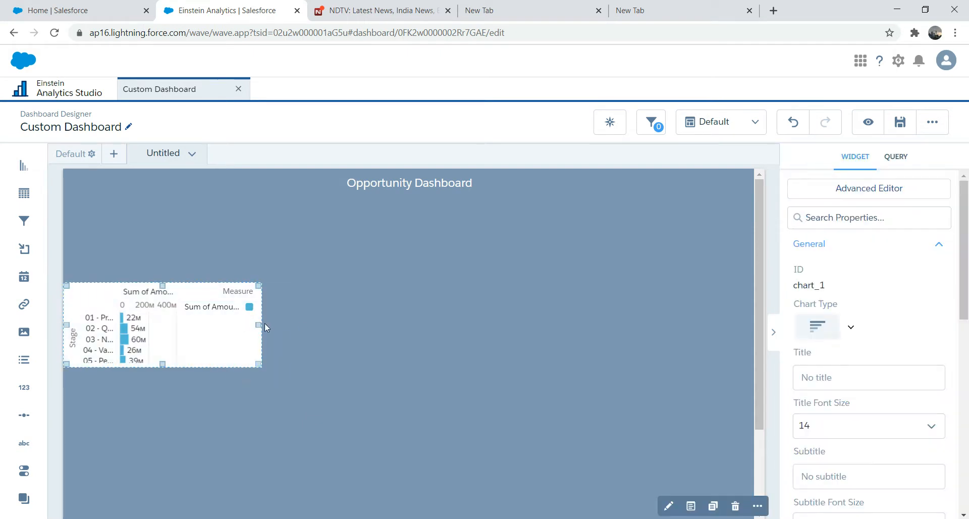
pyautogui.moveTo(261, 324); pyautogui.dragTo(345, 328)
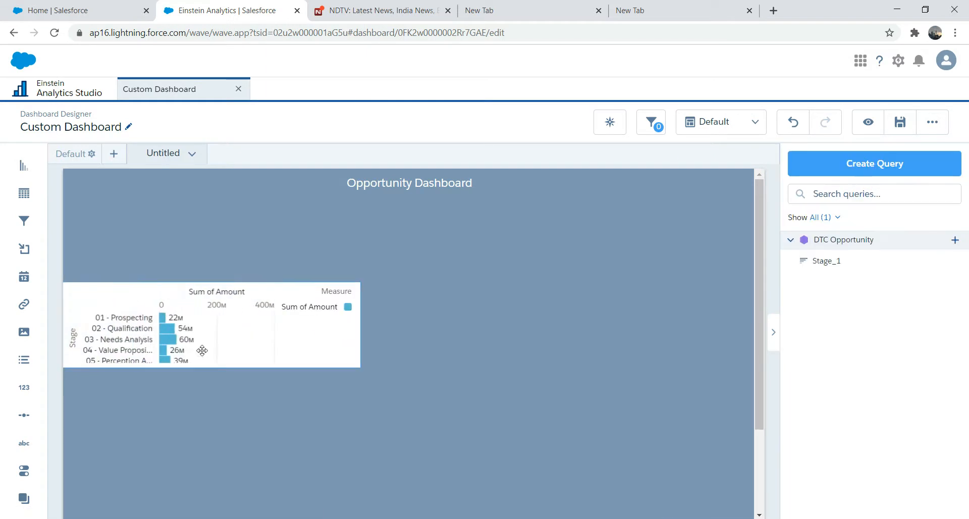
pyautogui.click(203, 351)
pyautogui.moveTo(212, 366); pyautogui.dragTo(205, 390)
pyautogui.click(210, 363)
pyautogui.click(234, 357)
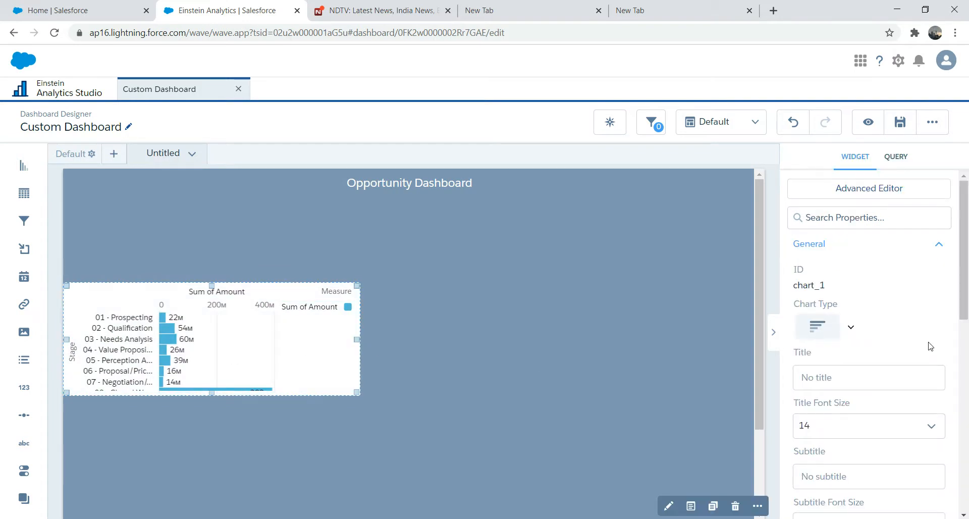
# Step: Turn off the Stage chart's widget actions and review its bar chart settings
pyautogui.scroll(-7, 956, 323)
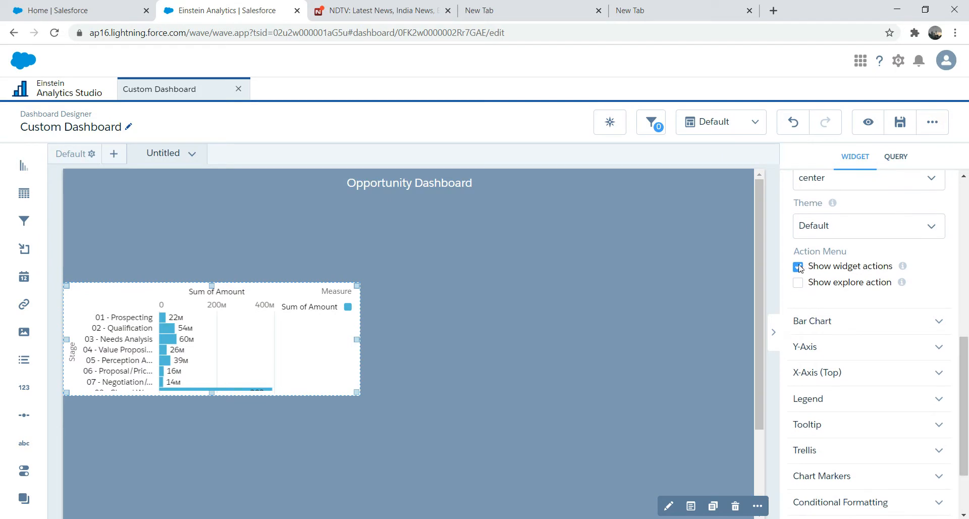
pyautogui.click(798, 267)
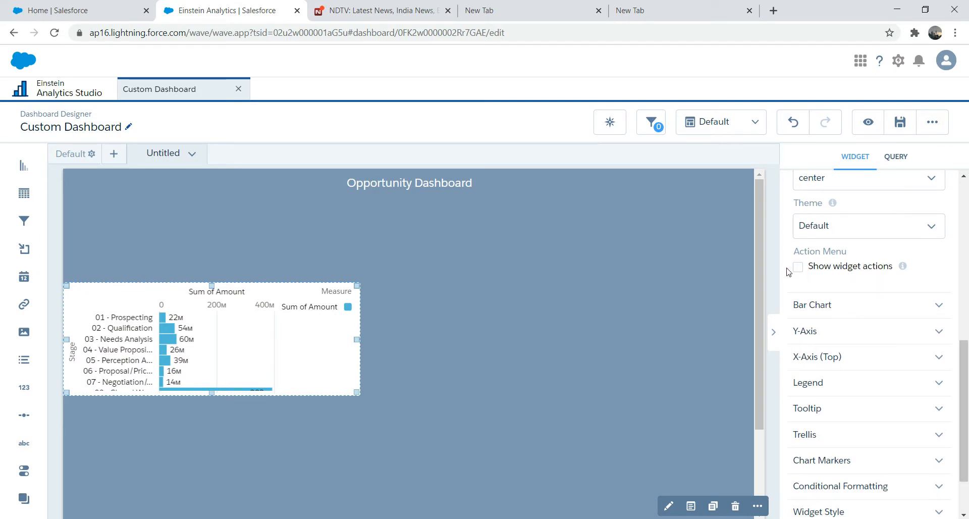
pyautogui.click(816, 304)
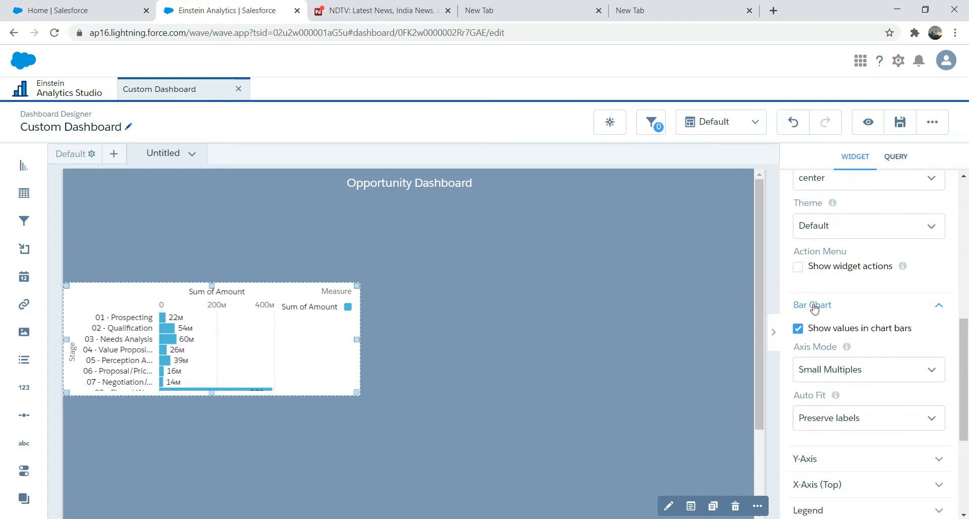
pyautogui.click(815, 306)
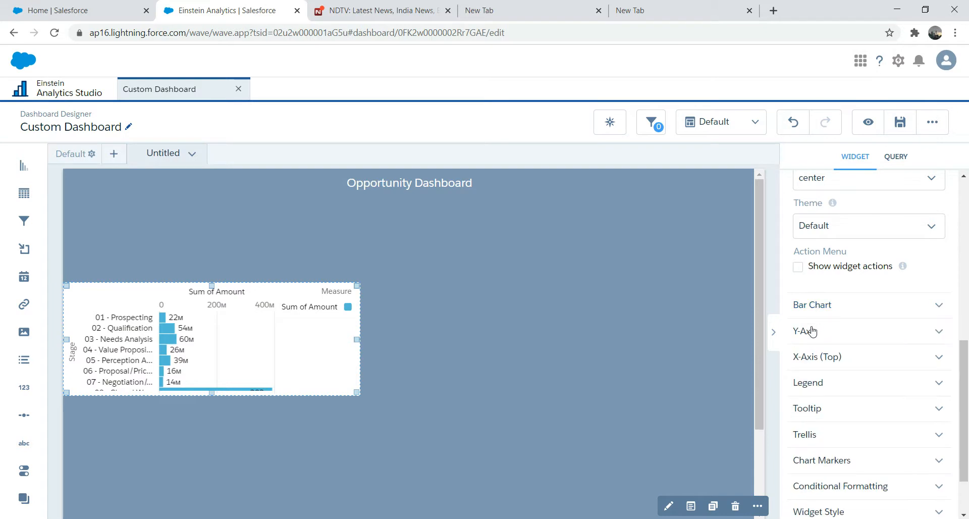
# Step: Hide the chart's Y-axis title while keeping the Y-axis itself shown
pyautogui.click(811, 331)
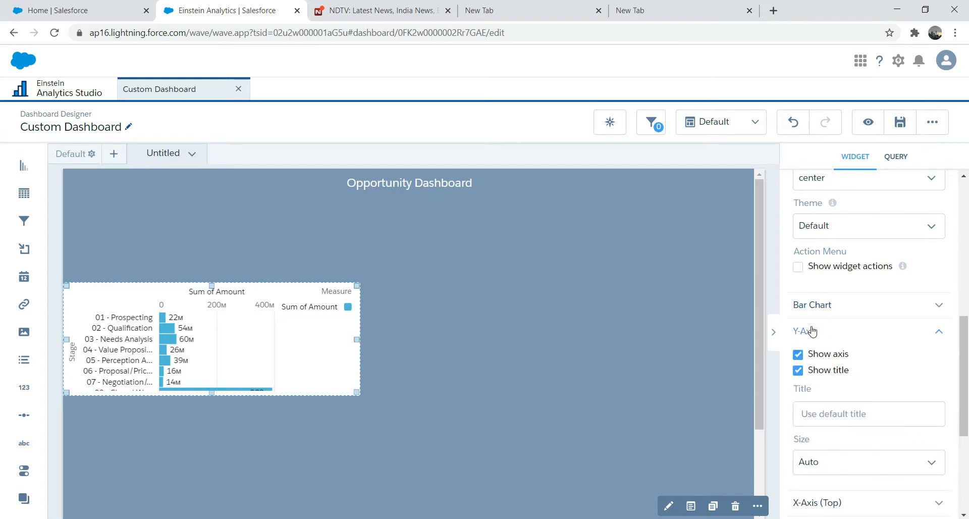
pyautogui.click(798, 371)
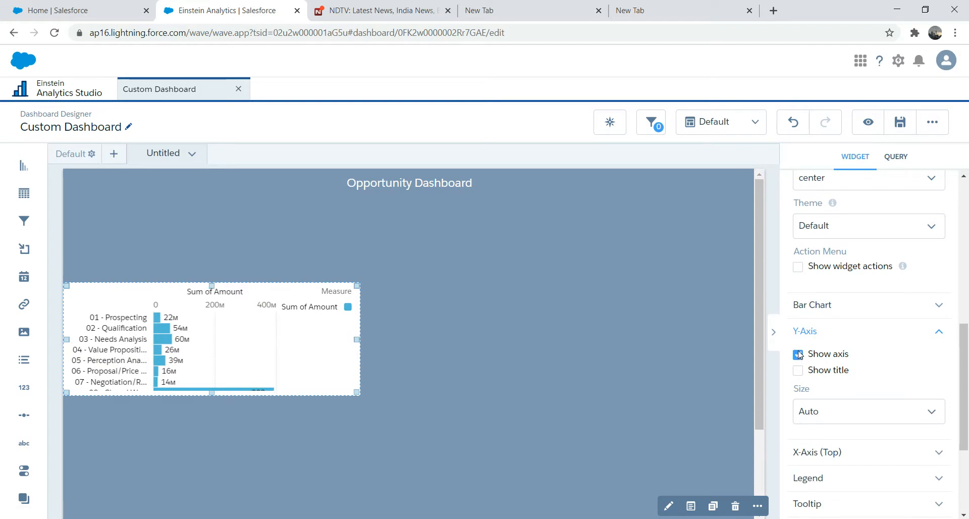
pyautogui.click(798, 354)
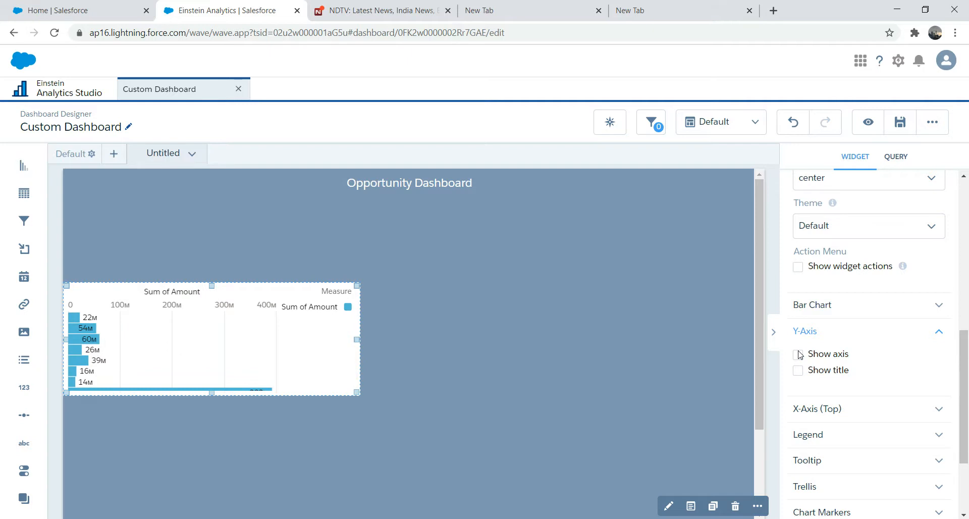
pyautogui.click(798, 355)
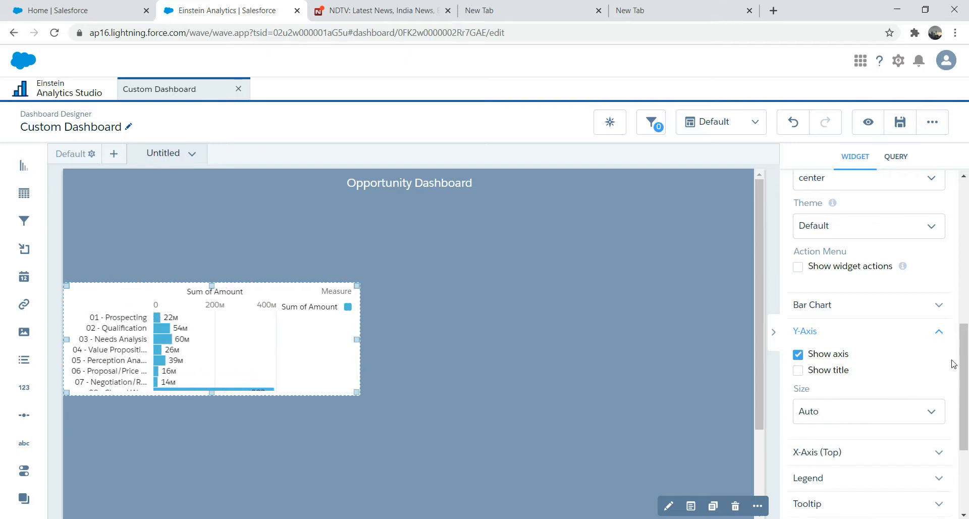
# Step: Hide the chart's X-axis title and its legend
pyautogui.moveTo(964, 350); pyautogui.dragTo(964, 402)
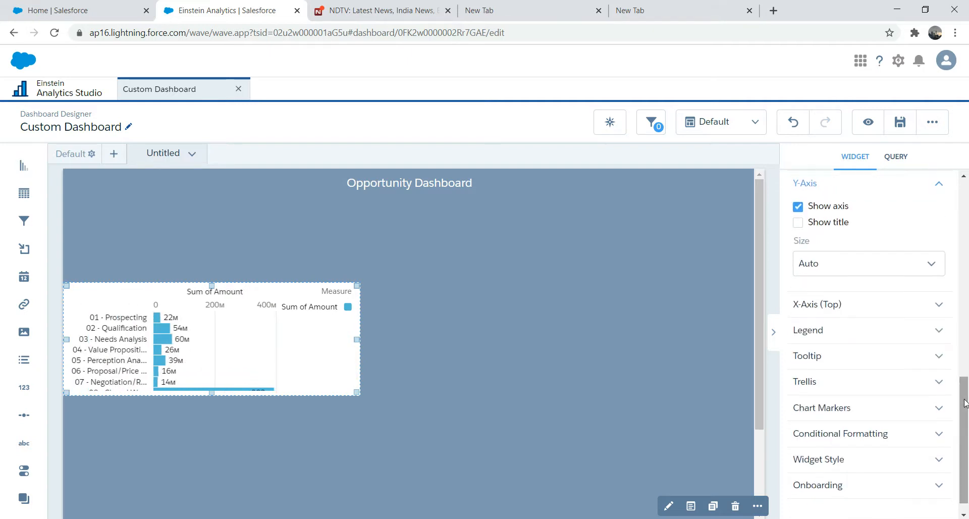
pyautogui.click(851, 311)
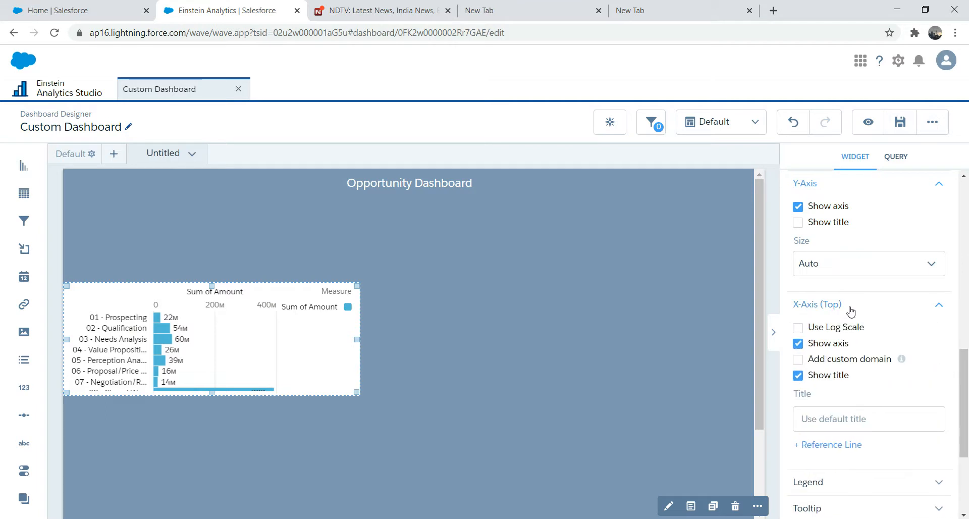
pyautogui.click(798, 375)
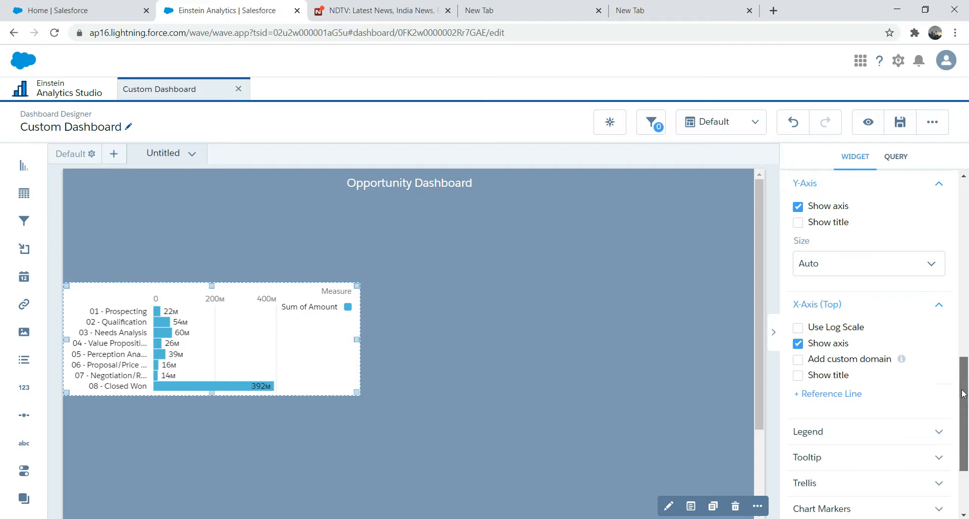
pyautogui.moveTo(963, 393); pyautogui.dragTo(963, 408)
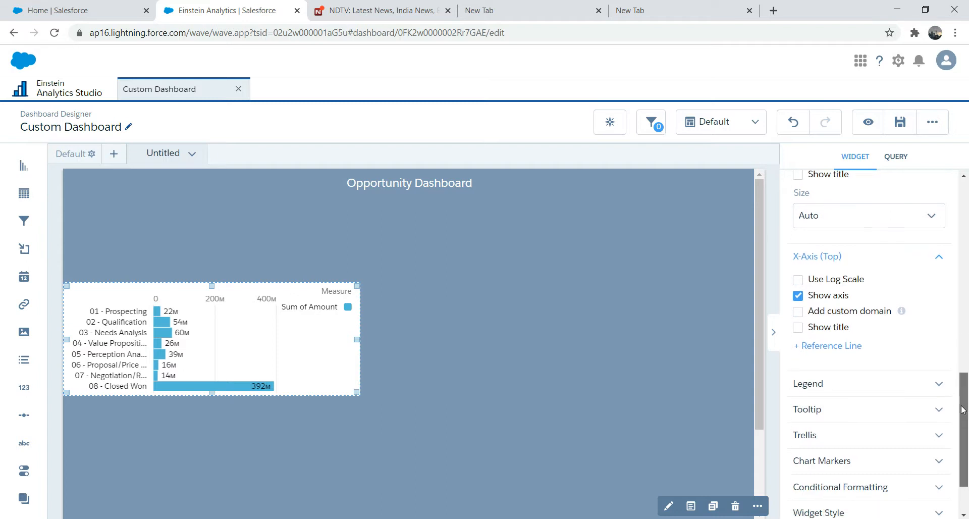
pyautogui.click(870, 385)
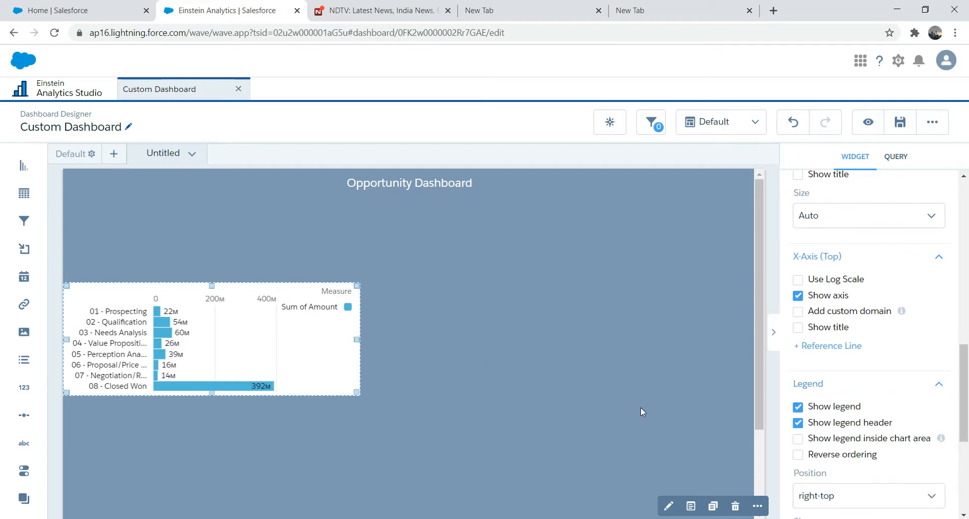
pyautogui.click(797, 407)
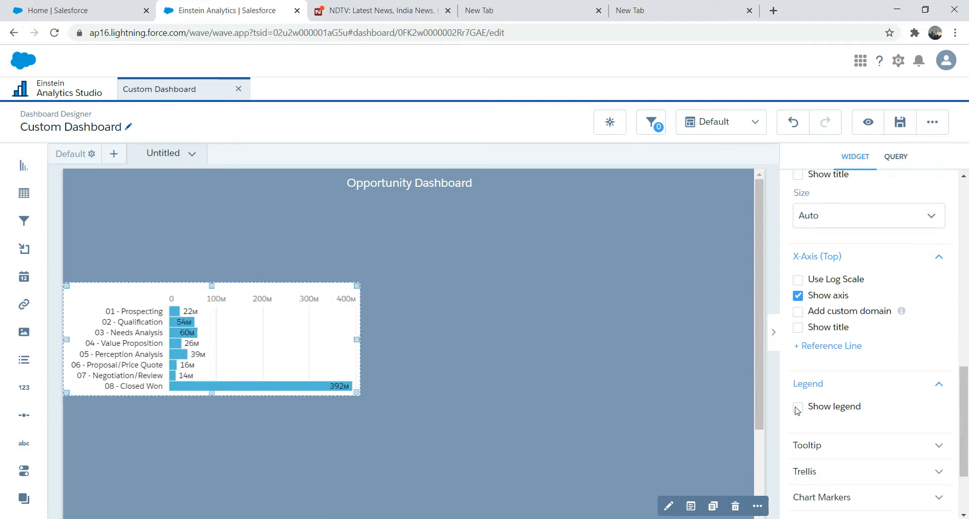
# Step: Review the tooltip, trellis and chart marker settings, and set the chart's background color to the same grayish blue as the dashboard
pyautogui.click(831, 446)
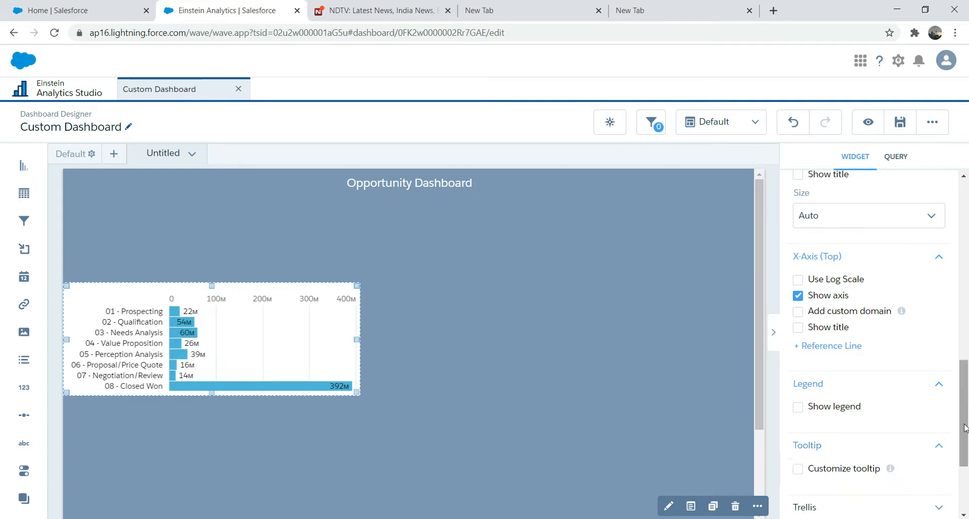
pyautogui.scroll(-3, 968, 467)
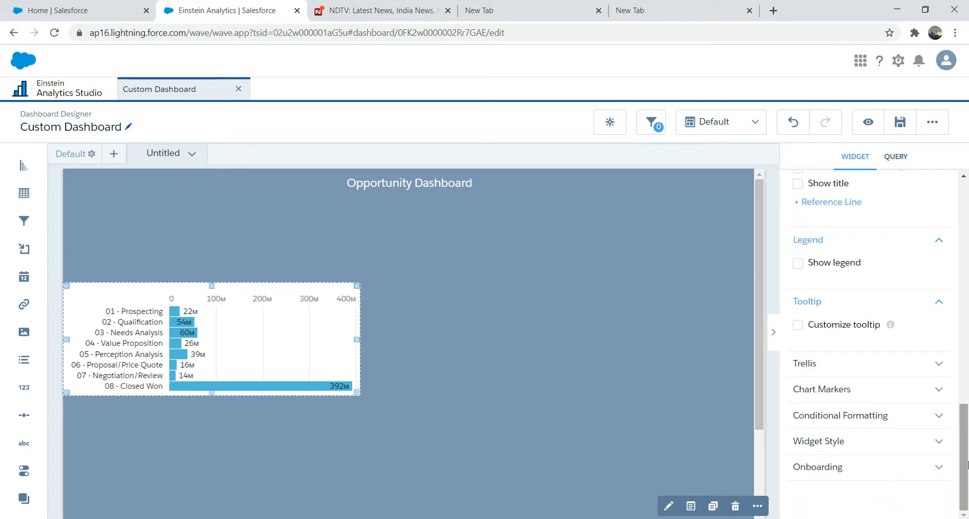
pyautogui.click(826, 371)
pyautogui.click(838, 433)
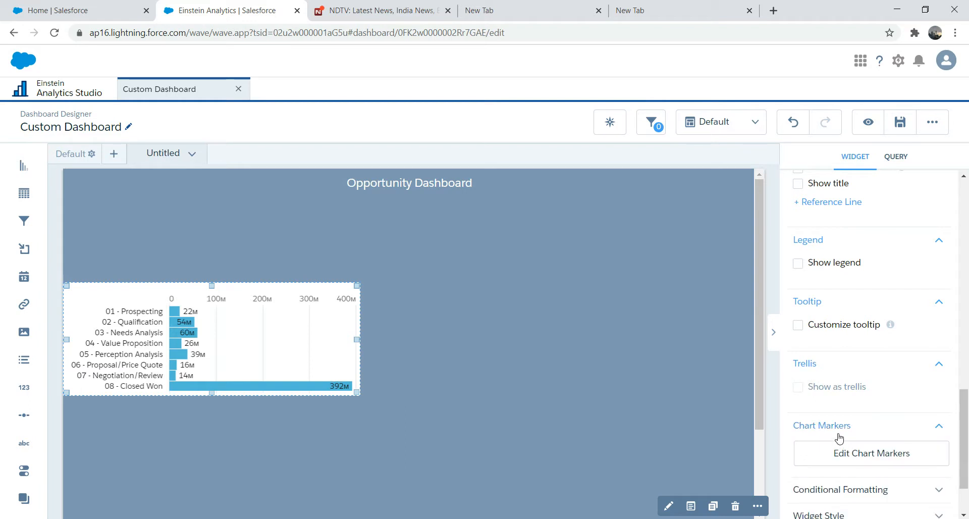
pyautogui.scroll(-2, 964, 484)
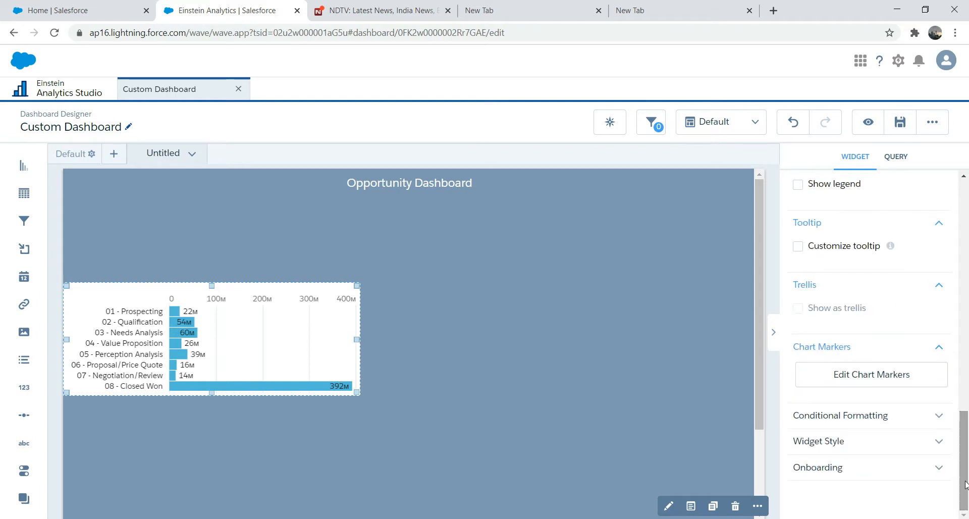
pyautogui.click(851, 447)
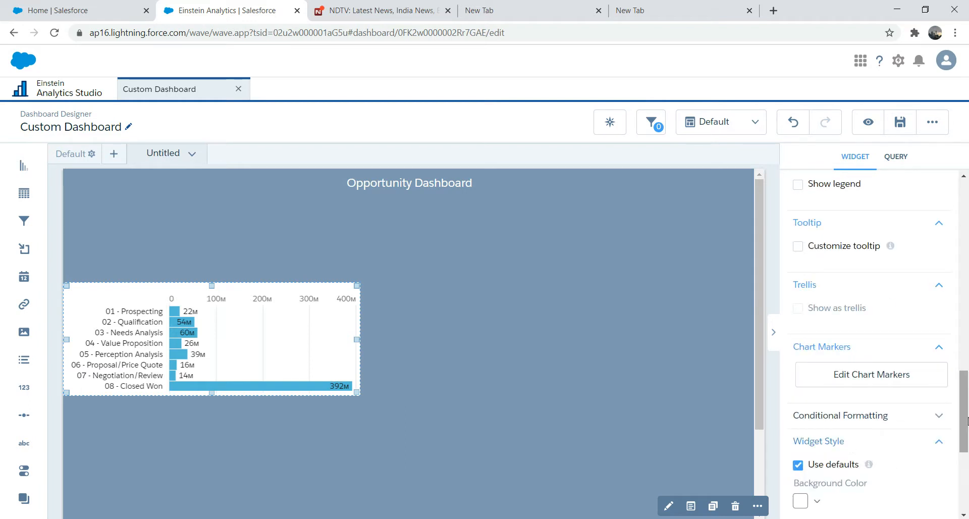
pyautogui.scroll(-3, 966, 415)
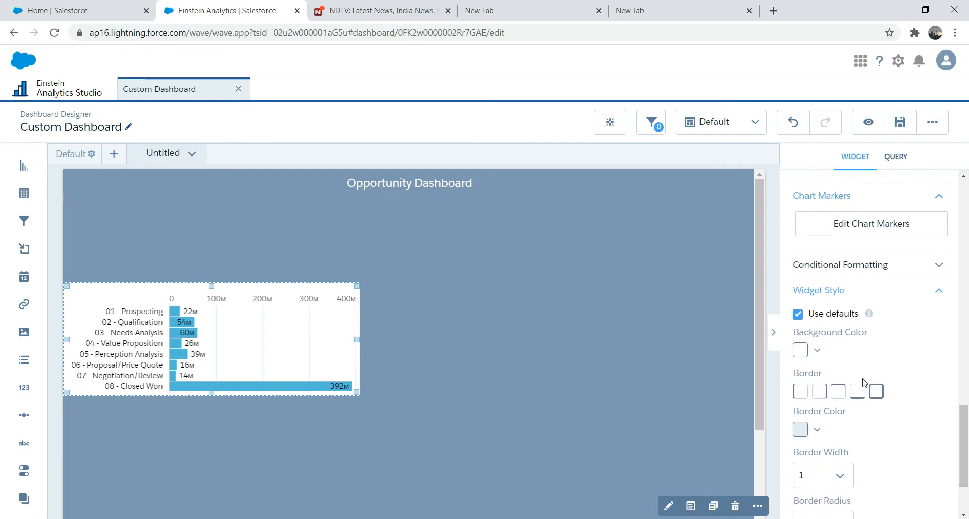
pyautogui.click(817, 350)
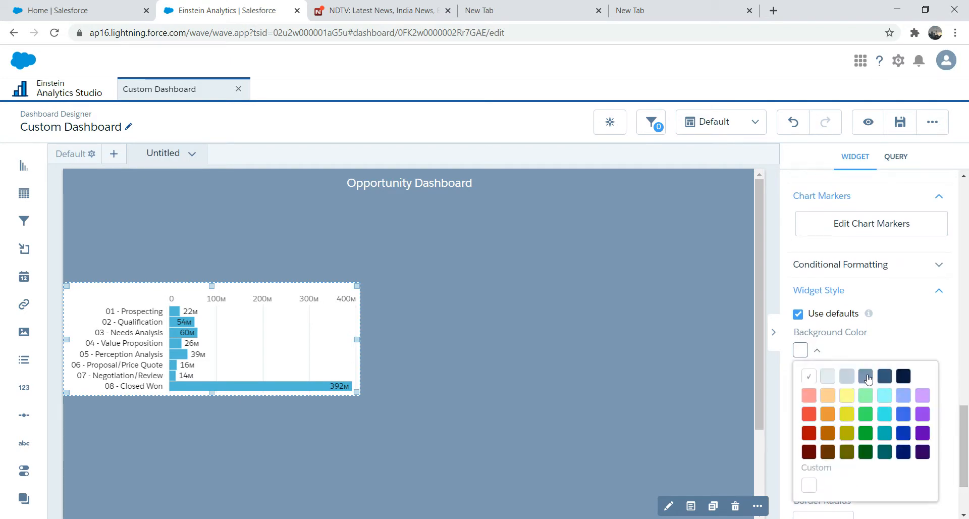
pyautogui.click(866, 377)
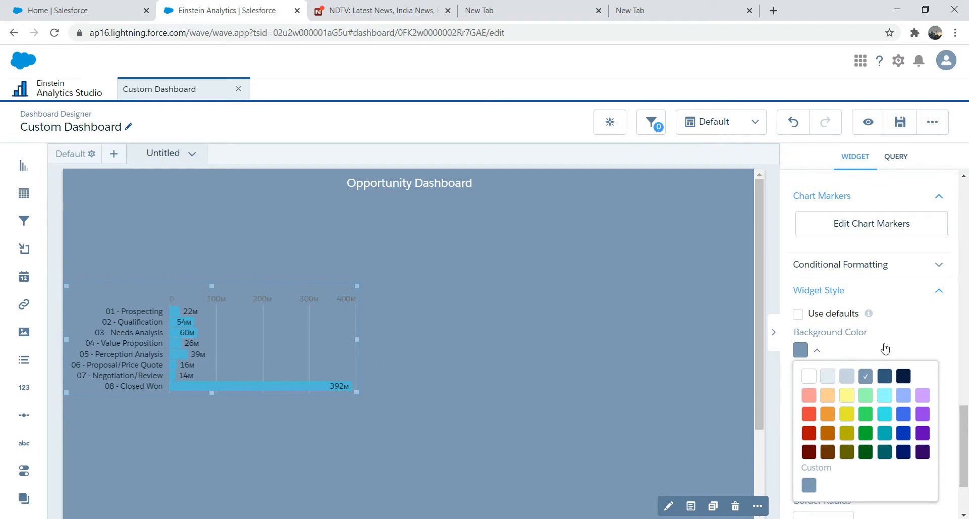
pyautogui.click(943, 450)
# Step: Try the Bluegrass Dark and Watermelon Dark themes on the Stage chart
pyautogui.moveTo(962, 464); pyautogui.dragTo(964, 307)
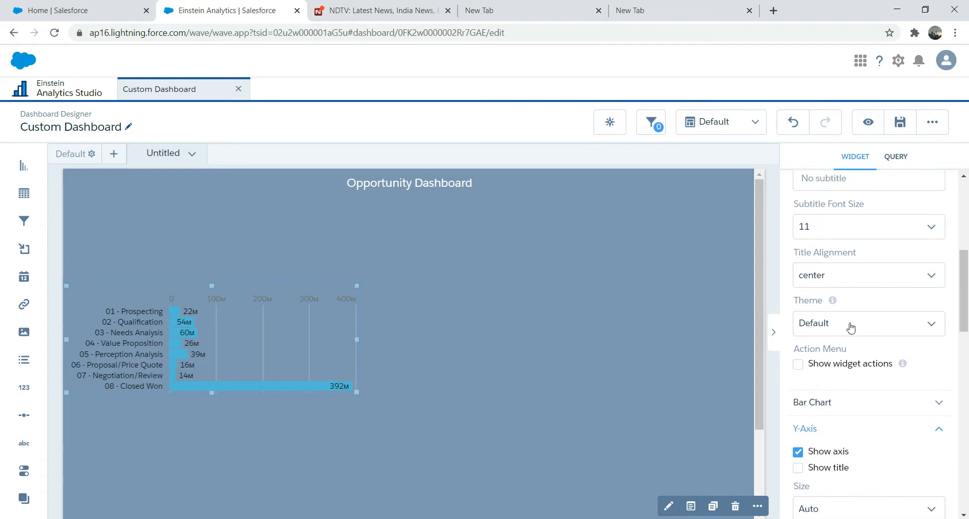
pyautogui.click(838, 328)
pyautogui.moveTo(938, 364); pyautogui.dragTo(936, 403)
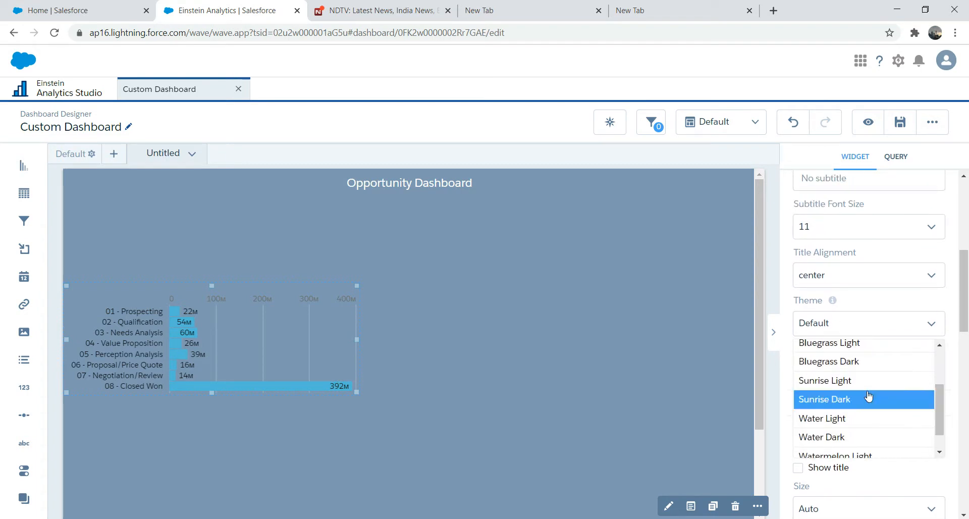
pyautogui.click(829, 363)
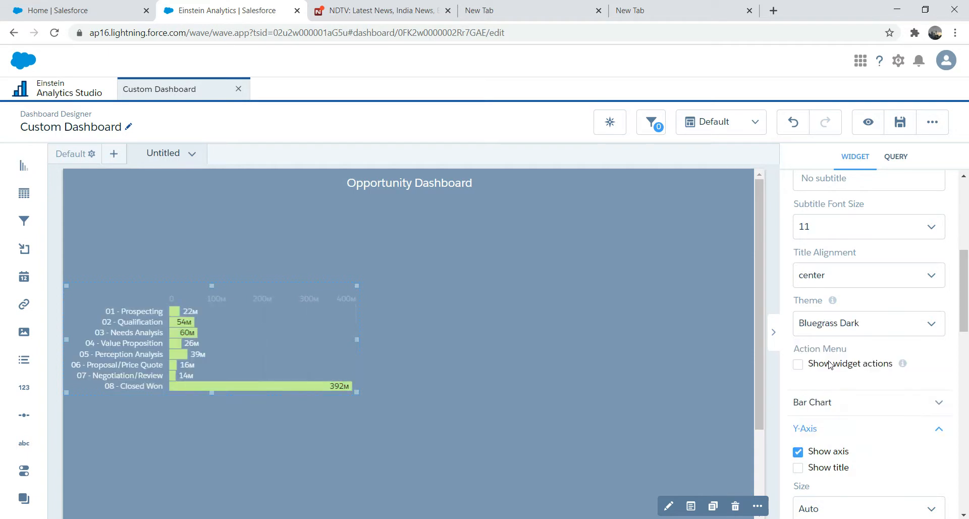
pyautogui.click(931, 325)
pyautogui.moveTo(940, 398); pyautogui.dragTo(936, 421)
pyautogui.click(856, 449)
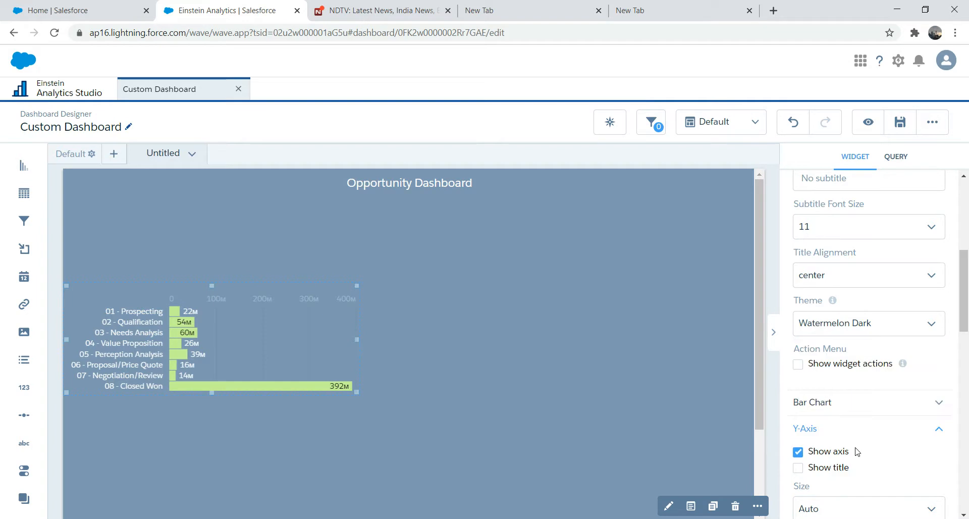
# Step: Set the Stage chart's theme to Water Dark and deselect the chart
pyautogui.click(937, 329)
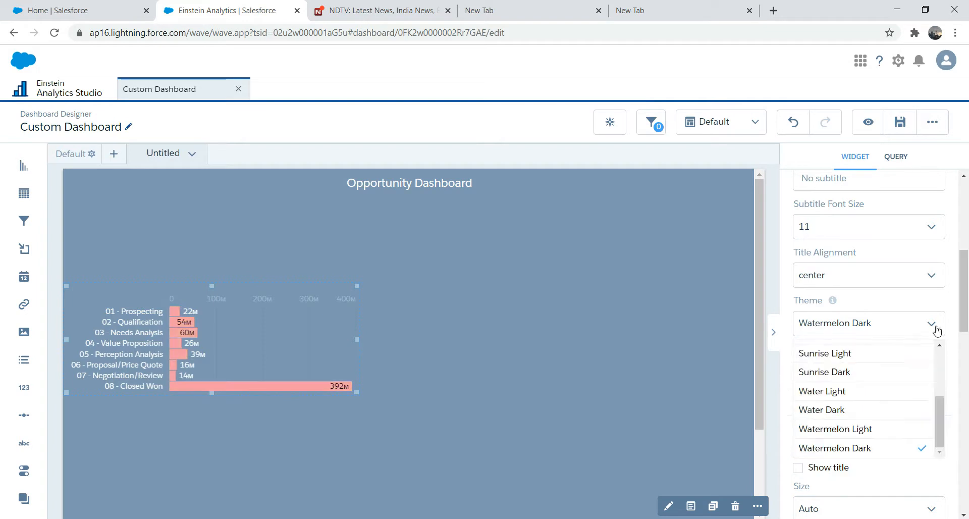
pyautogui.click(864, 415)
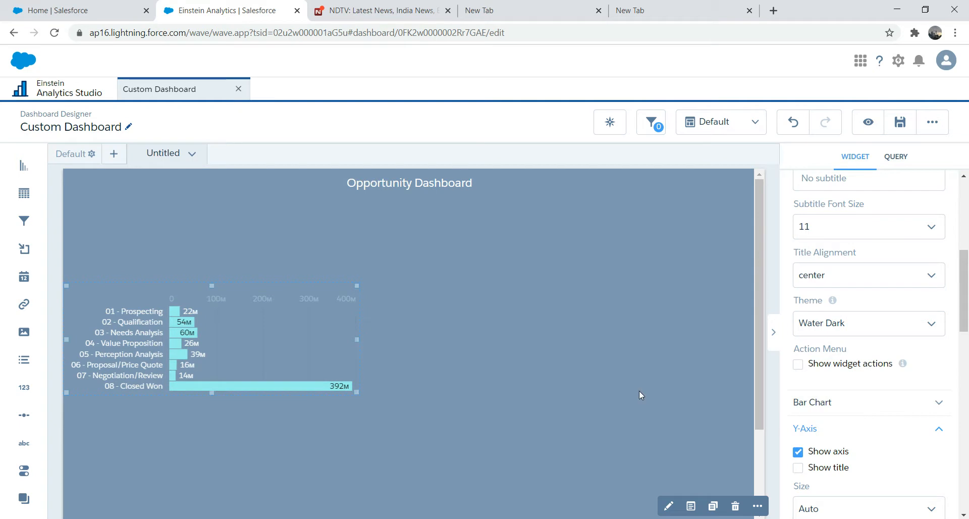
pyautogui.click(691, 356)
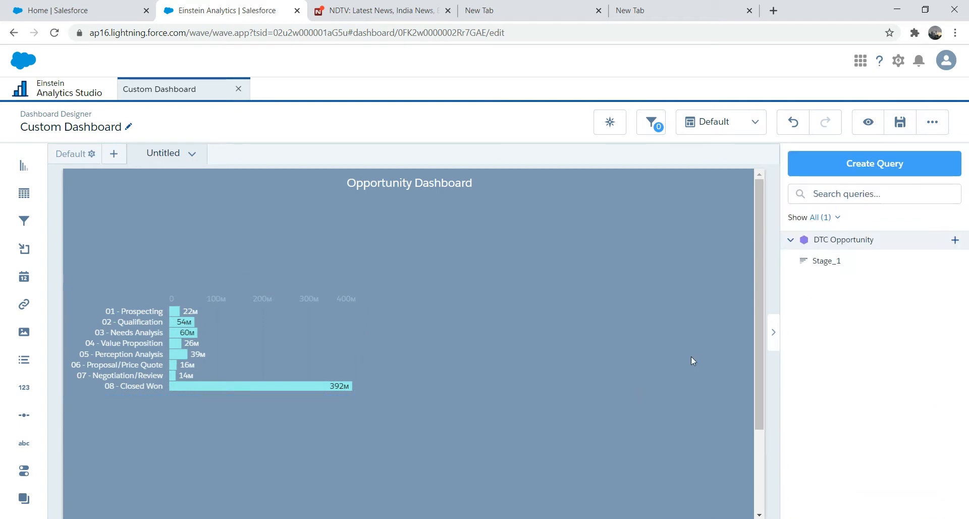
# Step: Set the Stage chart's theme to Dark and deselect the chart
pyautogui.click(237, 351)
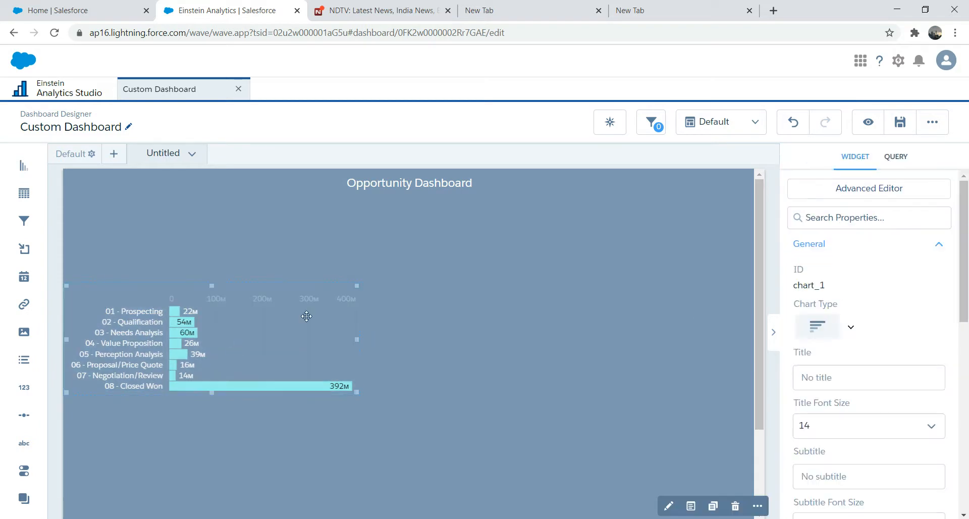
pyautogui.scroll(-5, 918, 356)
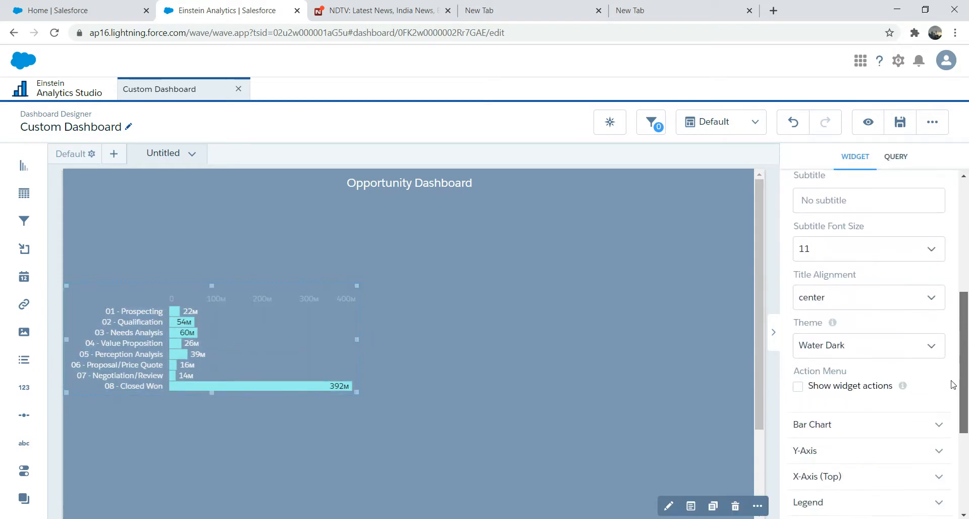
pyautogui.click(924, 348)
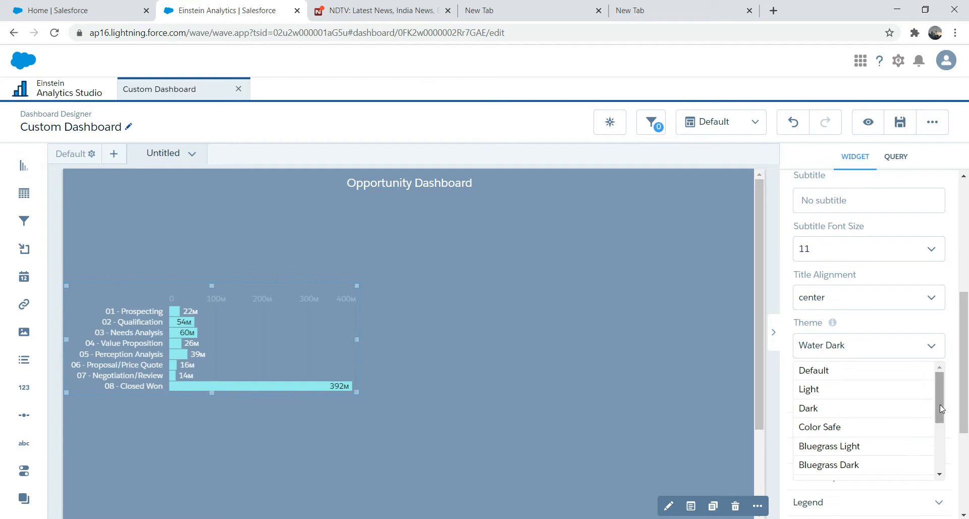
pyautogui.click(903, 410)
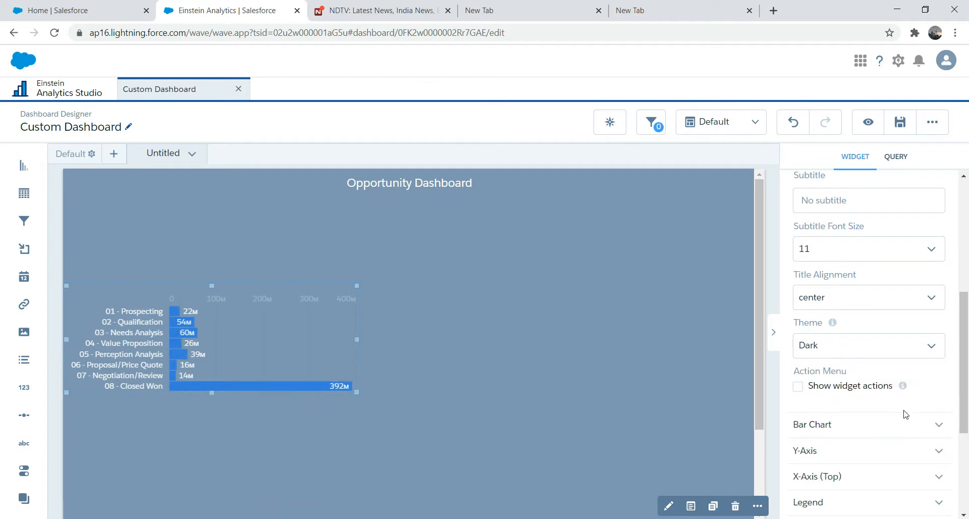
pyautogui.click(666, 403)
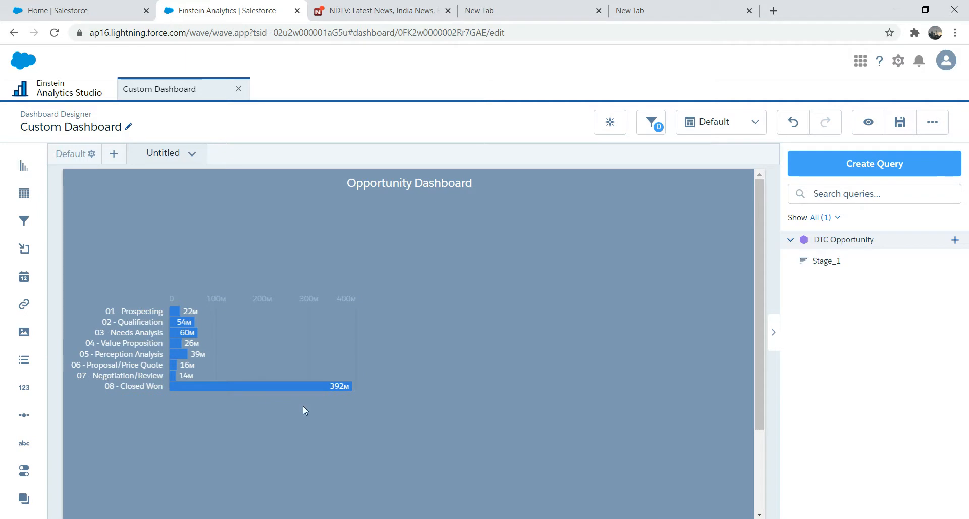
# Step: Show the X-axis title on the Stage chart, keeping its default text, and deselect the chart
pyautogui.click(161, 350)
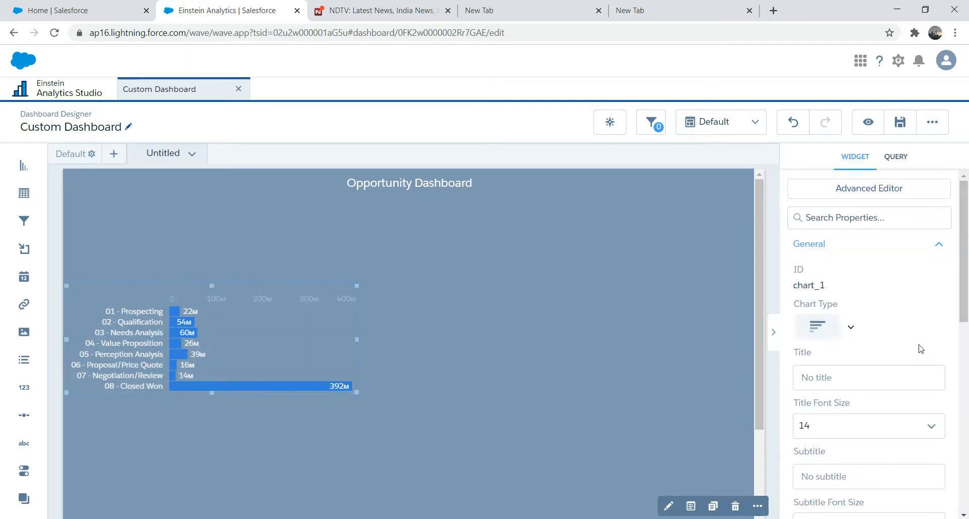
pyautogui.moveTo(964, 305); pyautogui.dragTo(951, 511)
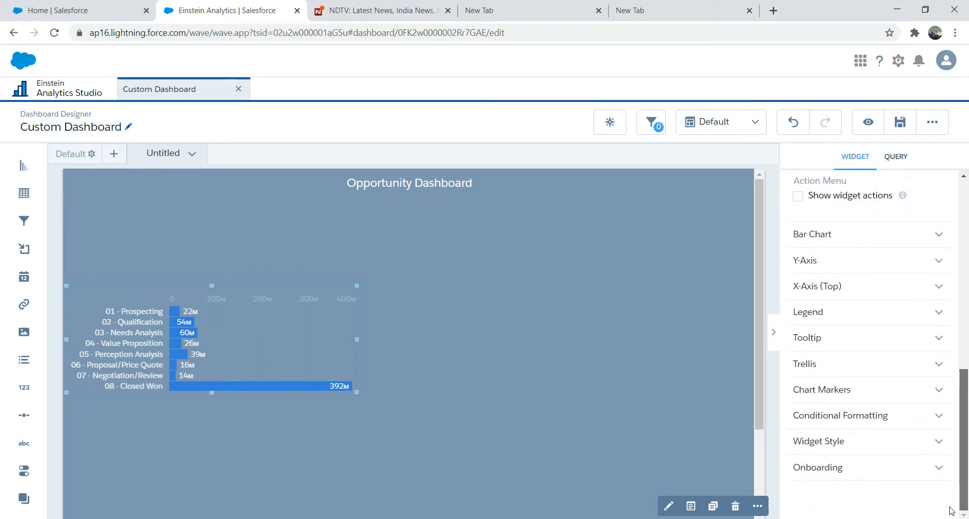
pyautogui.click(834, 441)
pyautogui.moveTo(966, 386)
pyautogui.mouseDown()
pyautogui.moveTo(950, 468)
pyautogui.moveTo(965, 392)
pyautogui.mouseUp()
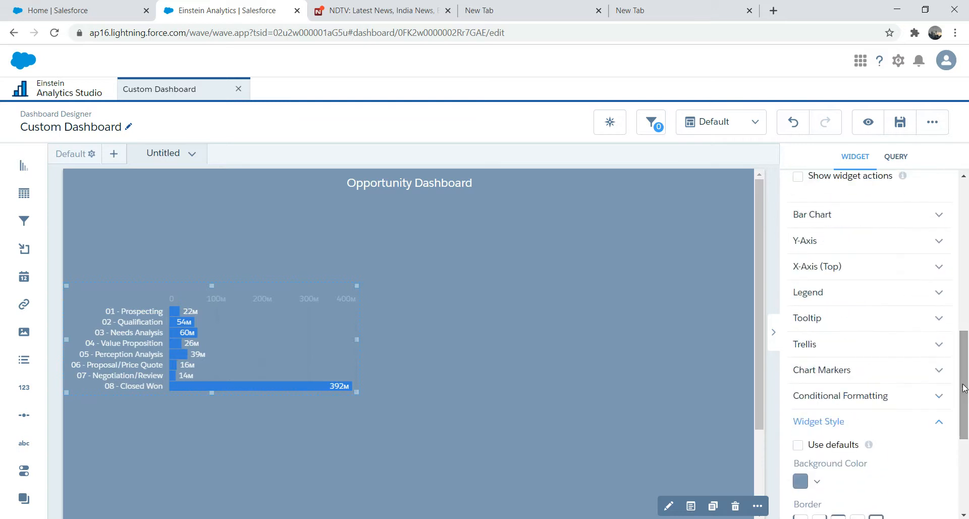
pyautogui.click(805, 372)
pyautogui.click(828, 344)
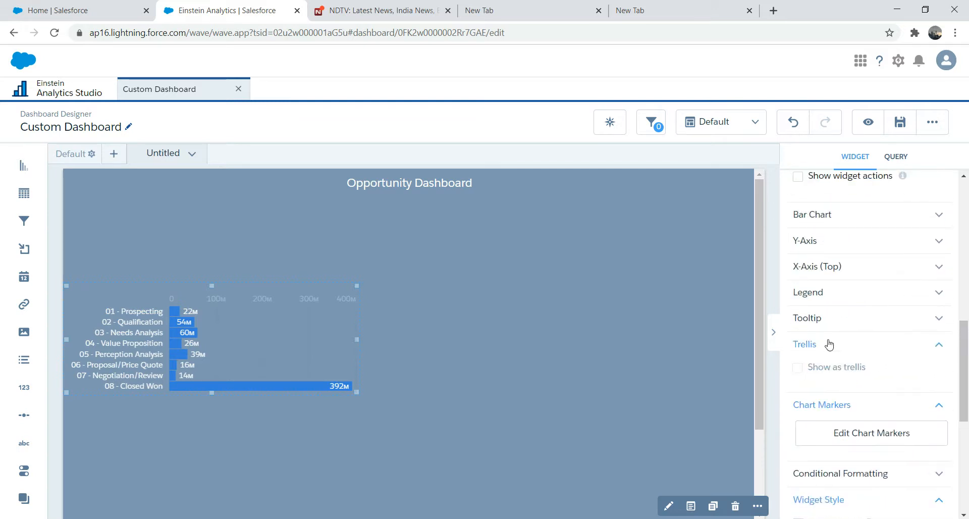
pyautogui.click(836, 314)
pyautogui.click(814, 294)
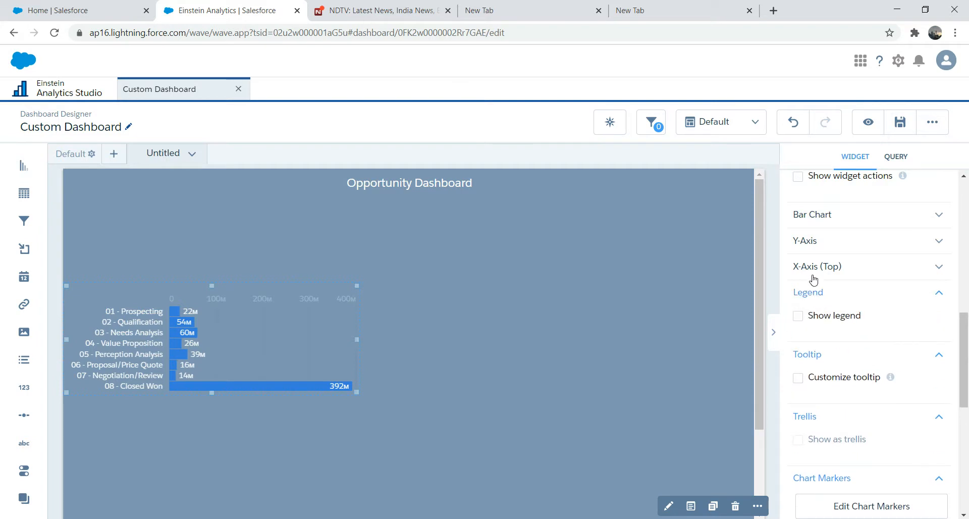
pyautogui.click(812, 272)
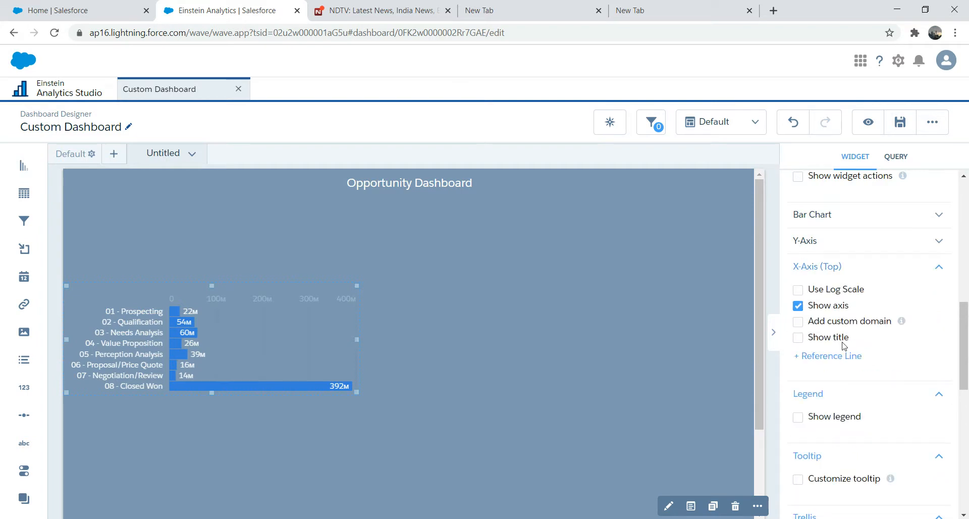
pyautogui.click(798, 338)
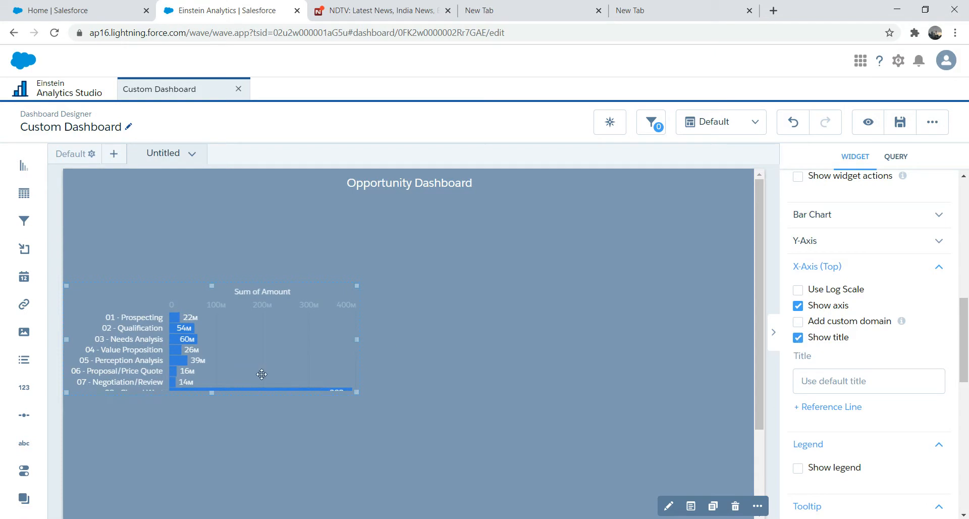
pyautogui.click(507, 344)
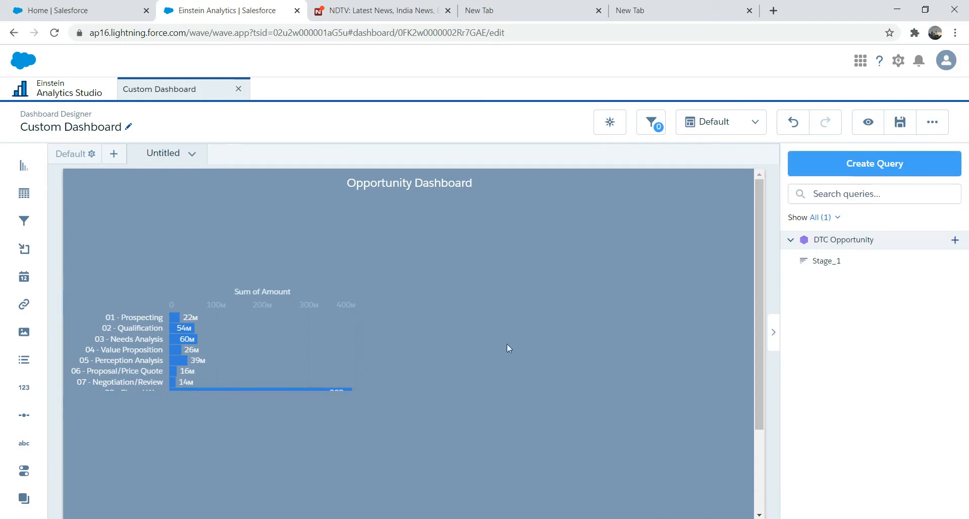
# Step: Try left title alignment on the Stage chart and return it to center
pyautogui.click(238, 335)
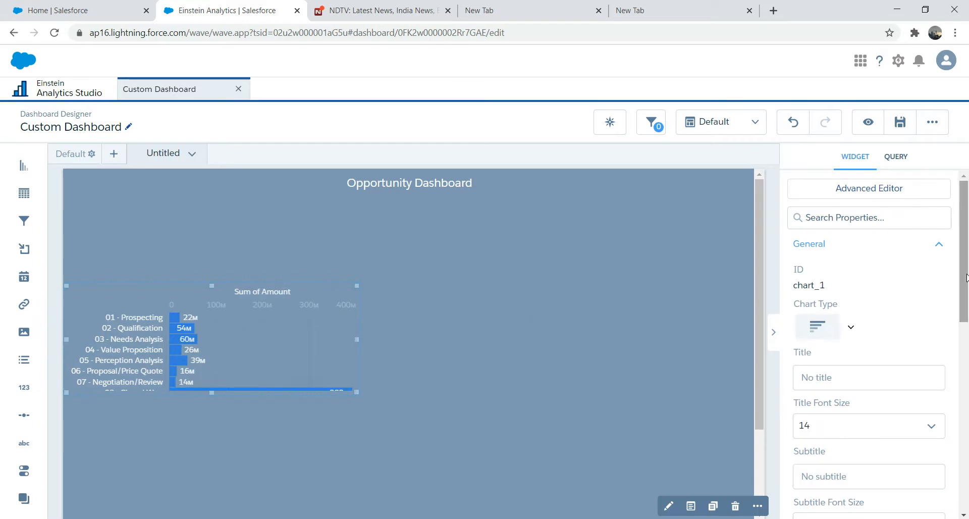
pyautogui.moveTo(965, 277); pyautogui.dragTo(960, 378)
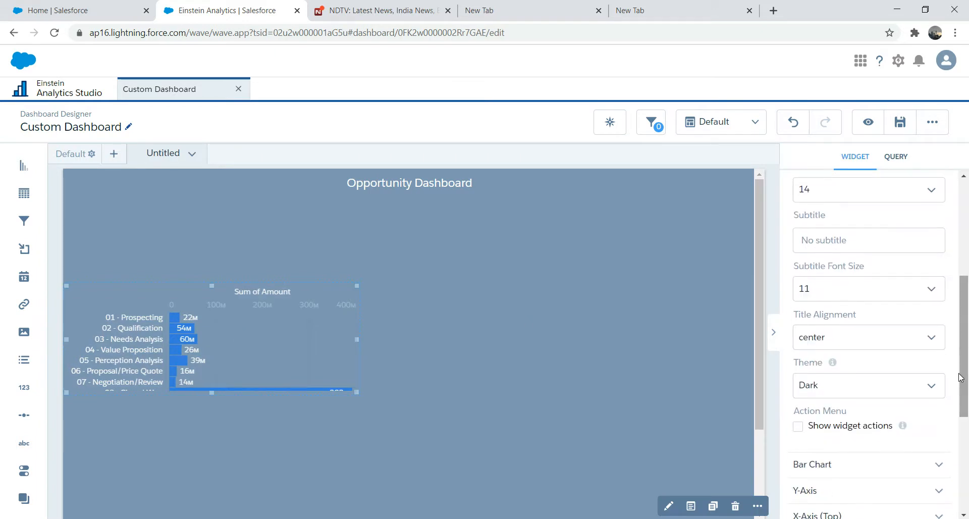
pyautogui.click(933, 340)
pyautogui.click(842, 368)
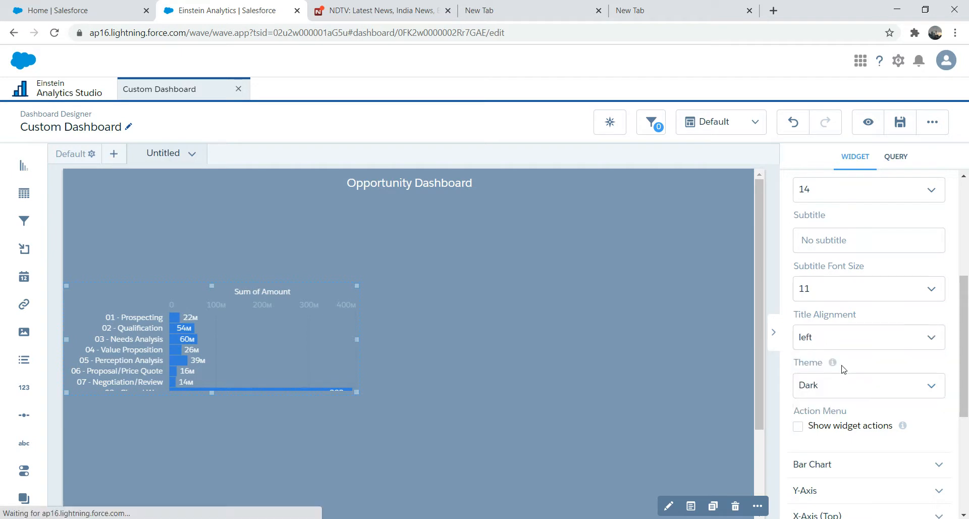
pyautogui.click(849, 345)
pyautogui.click(830, 382)
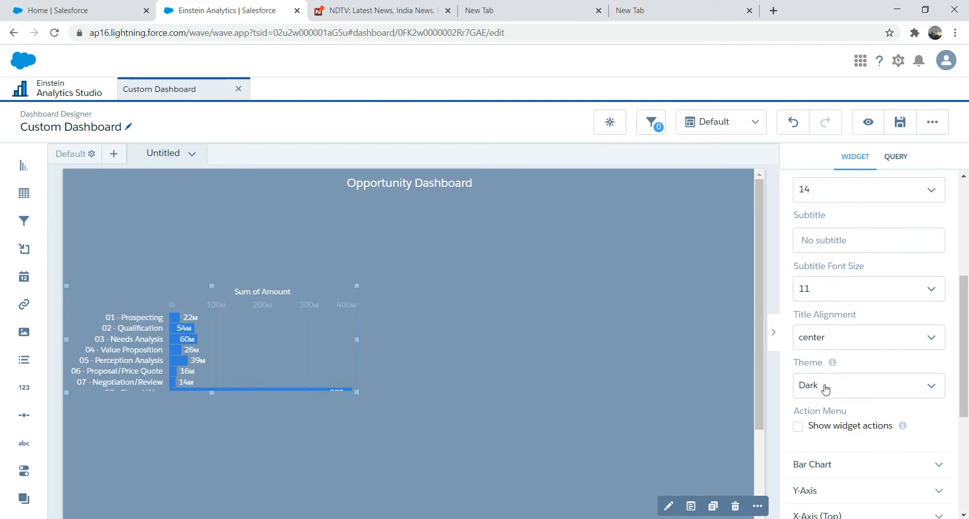
# Step: Set both the subtitle font size and the title font size of the Stage chart to 12
pyautogui.click(931, 292)
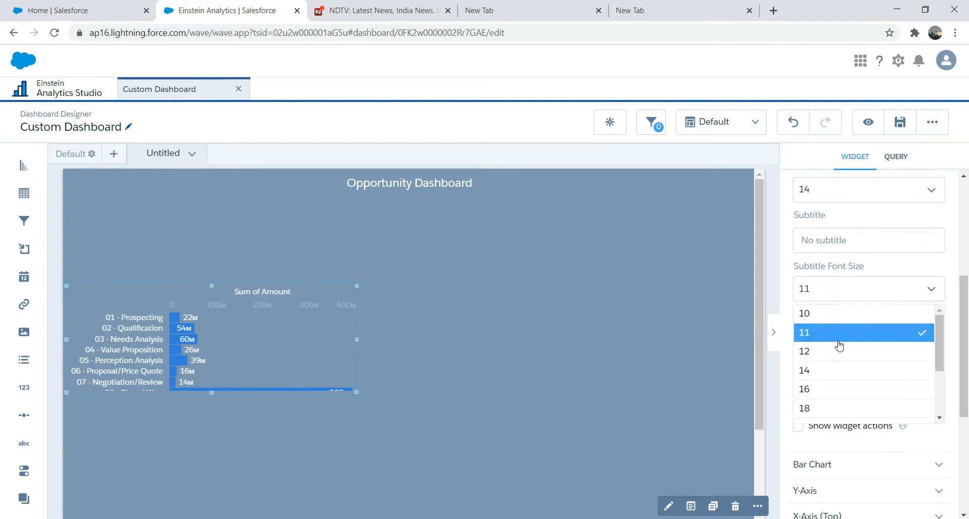
pyautogui.click(830, 353)
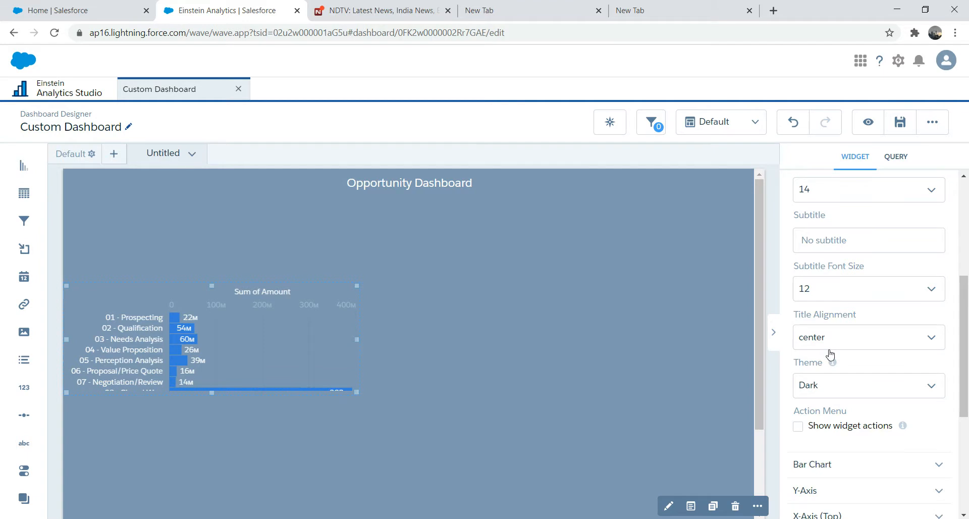
pyautogui.moveTo(965, 387); pyautogui.dragTo(965, 311)
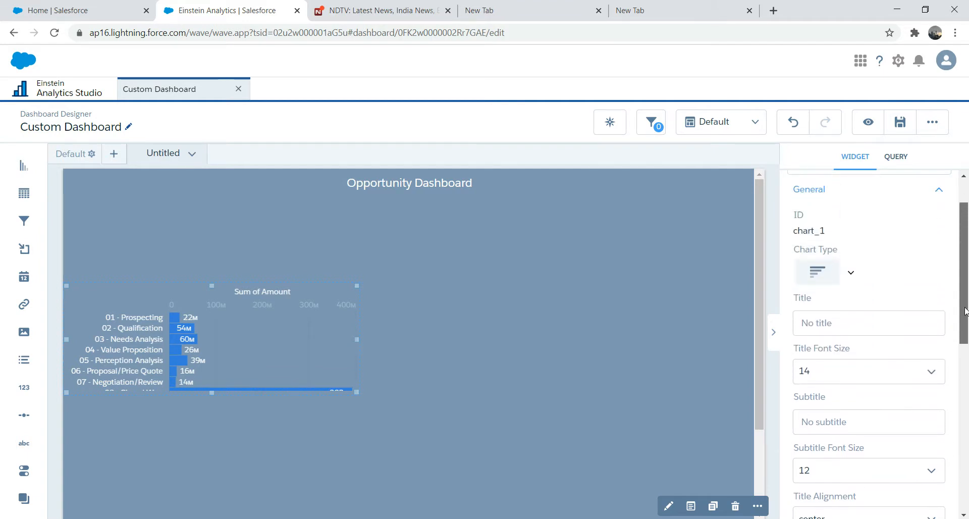
pyautogui.click(932, 379)
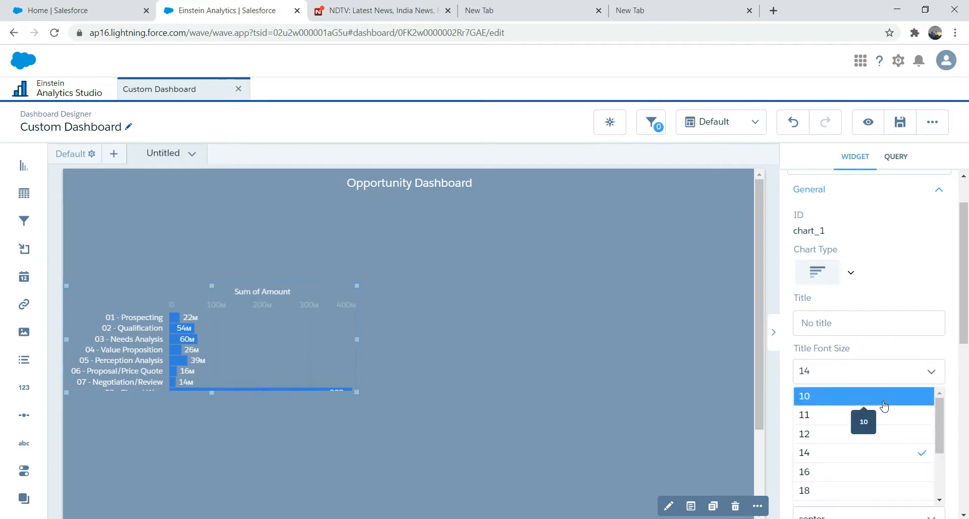
pyautogui.click(867, 433)
pyautogui.click(541, 329)
pyautogui.click(340, 329)
pyautogui.click(555, 304)
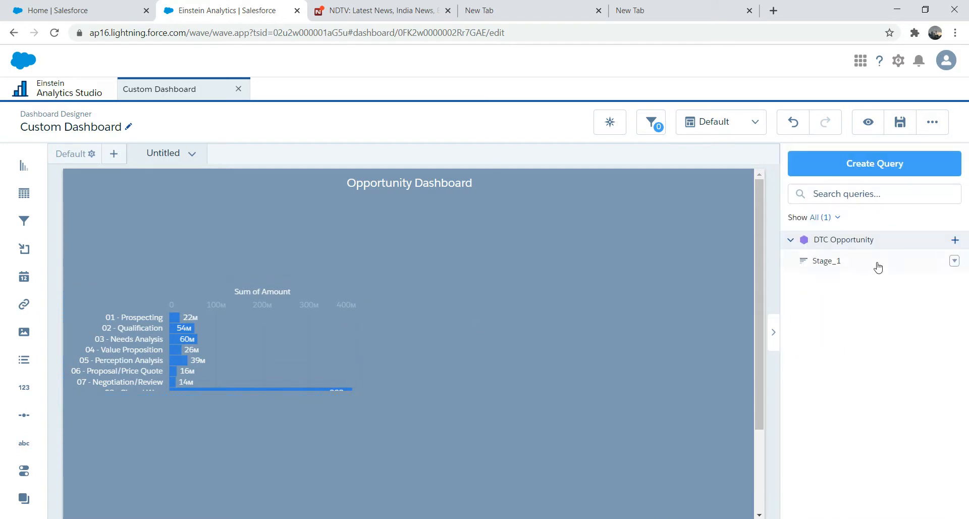
# Step: Add a reference line to the Stage chart's X-axis
pyautogui.click(228, 321)
pyautogui.moveTo(966, 238); pyautogui.dragTo(966, 335)
pyautogui.click(814, 464)
pyautogui.moveTo(966, 324); pyautogui.dragTo(965, 470)
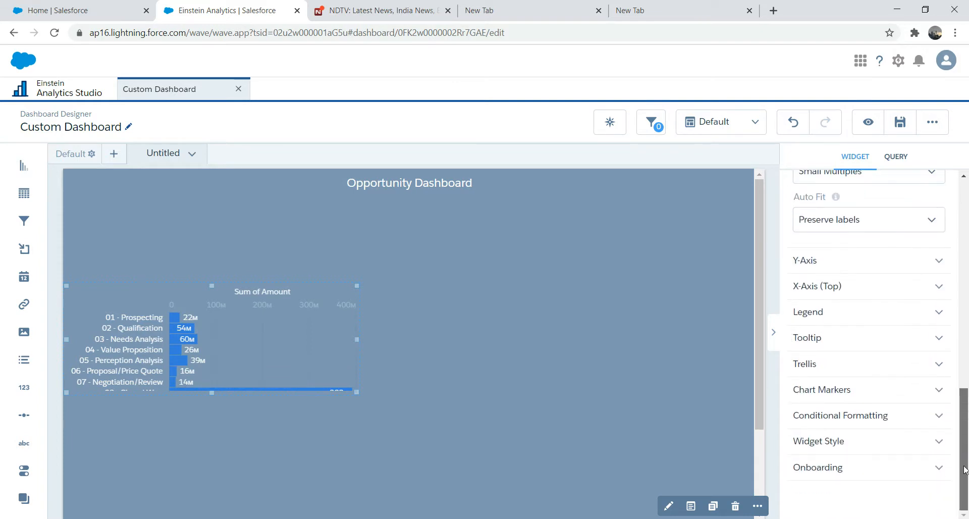
pyautogui.click(830, 286)
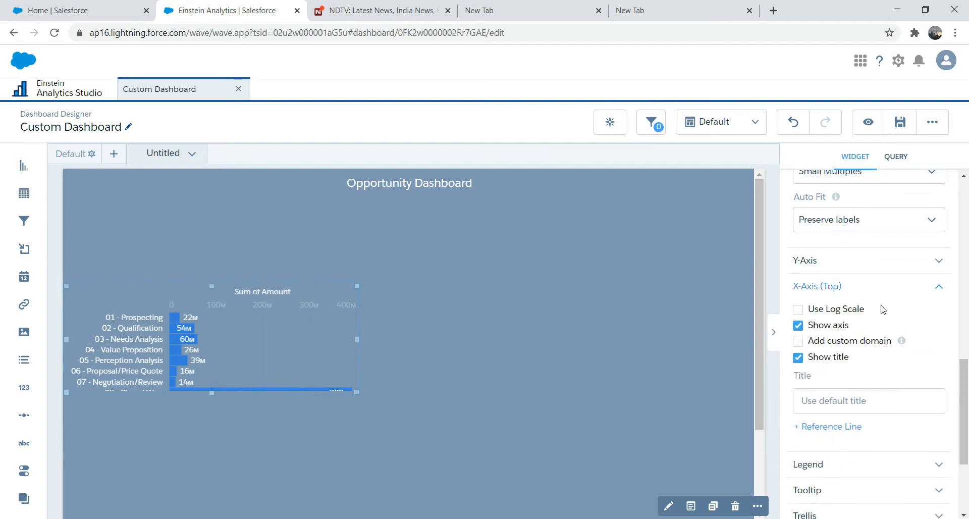
pyautogui.click(847, 425)
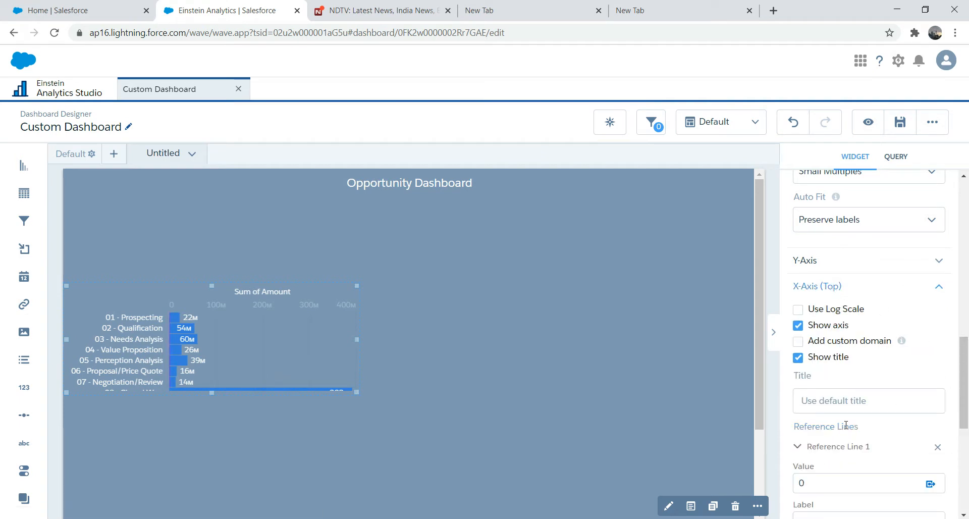
# Step: Set the value of the X-axis reference line to 22000000
pyautogui.moveTo(961, 403); pyautogui.dragTo(960, 429)
pyautogui.click(858, 383)
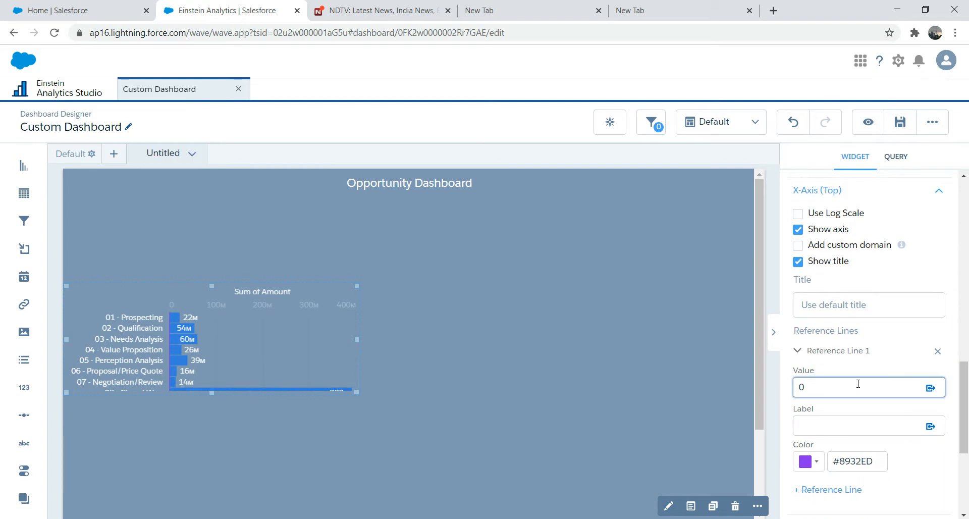
pyautogui.press('BackSpace')
pyautogui.write('22')
pyautogui.write('000000')
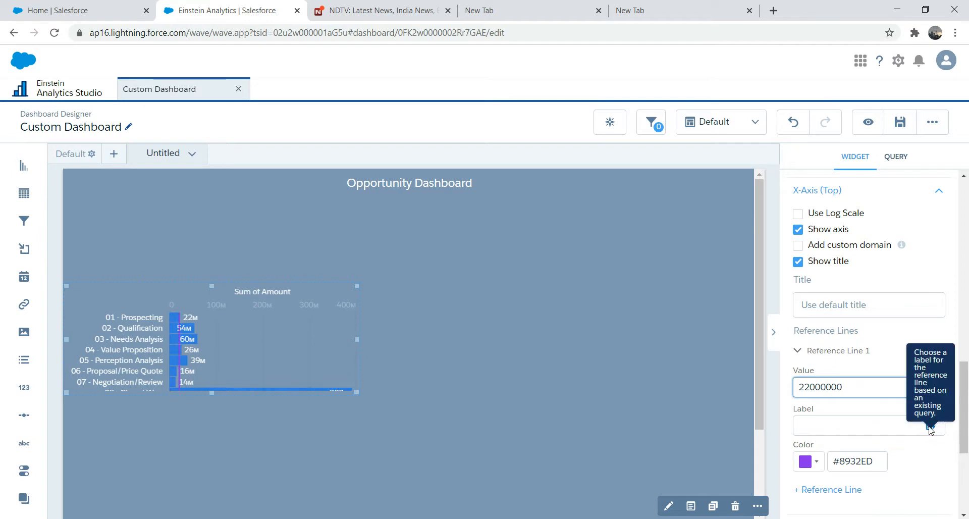
pyautogui.click(931, 427)
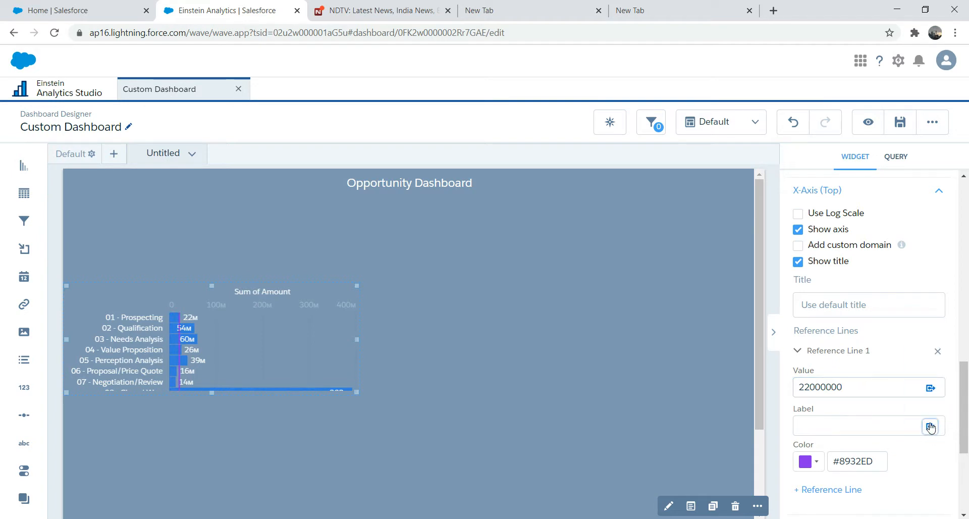
pyautogui.click(931, 428)
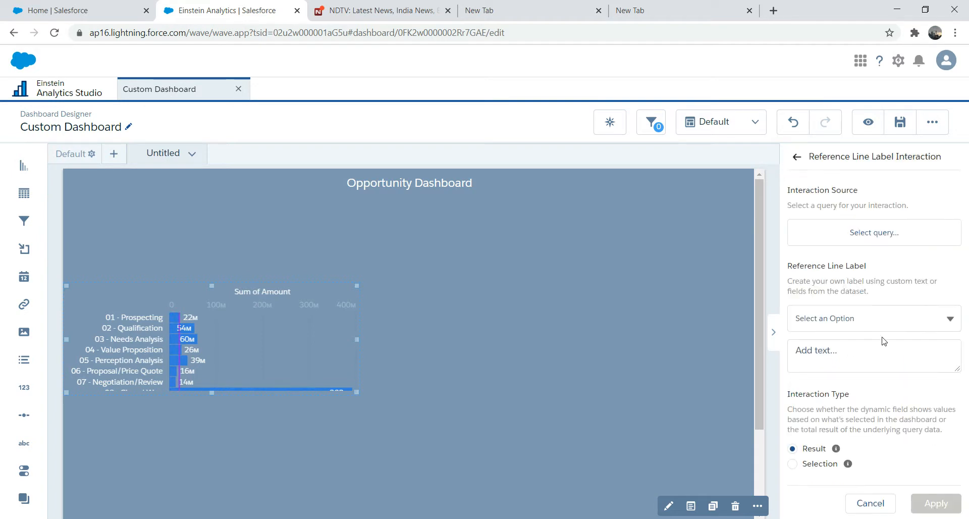
pyautogui.click(950, 318)
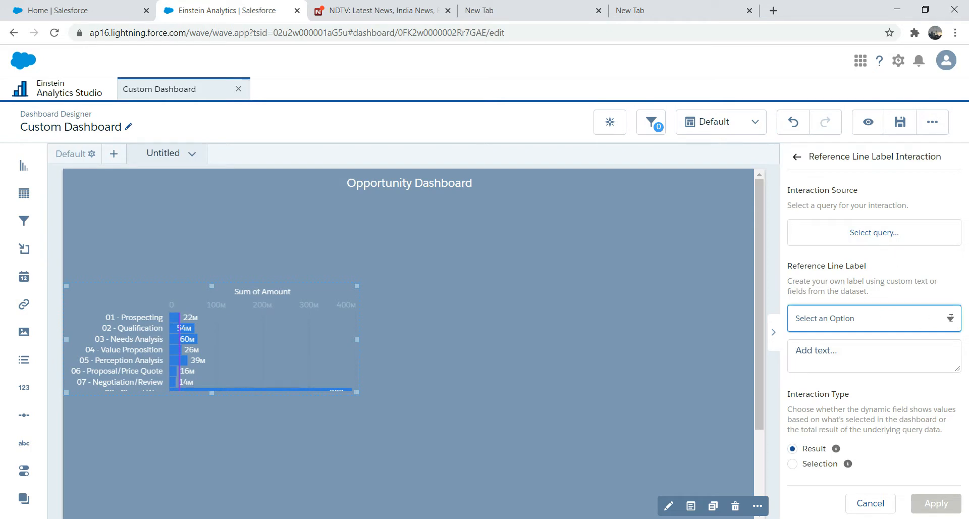
pyautogui.click(872, 505)
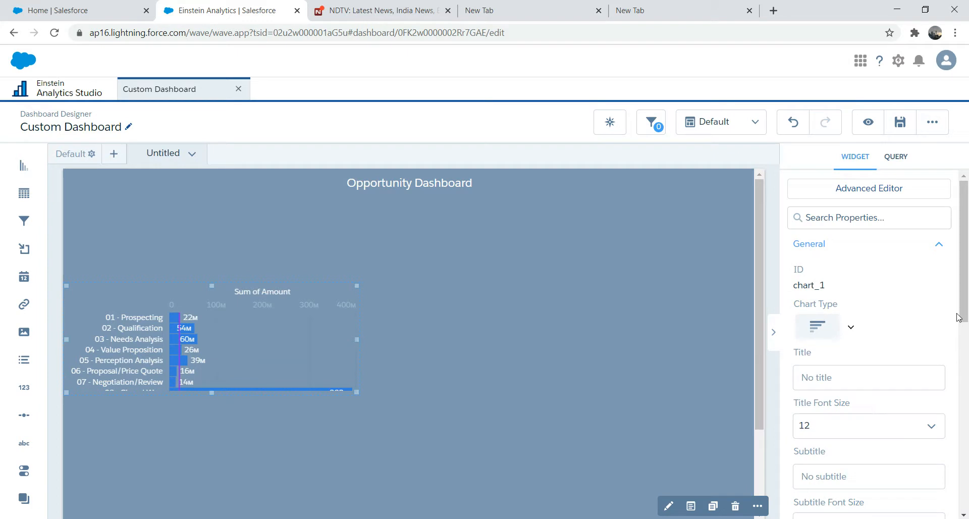
# Step: Label the X-axis reference line of the Stage chart "Pros"
pyautogui.moveTo(964, 298); pyautogui.dragTo(966, 477)
pyautogui.click(862, 304)
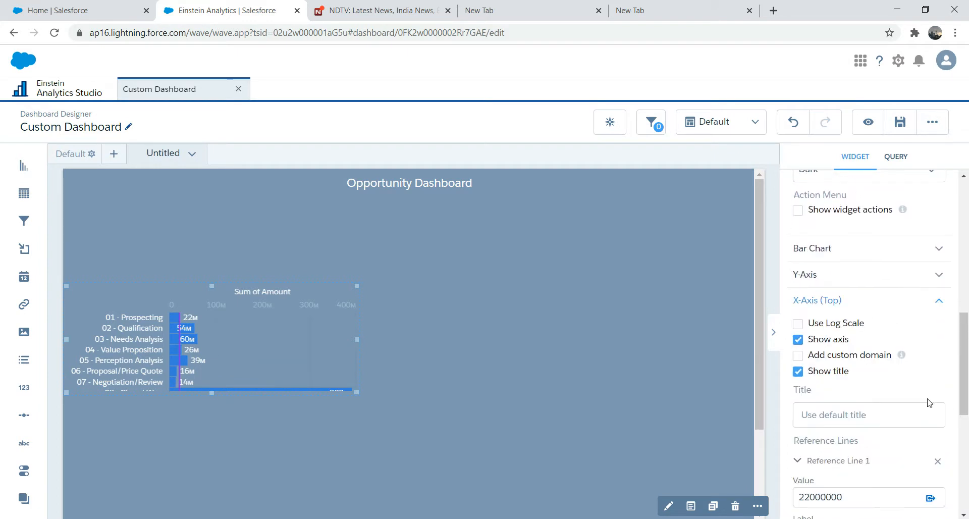
pyautogui.scroll(-3, 908, 409)
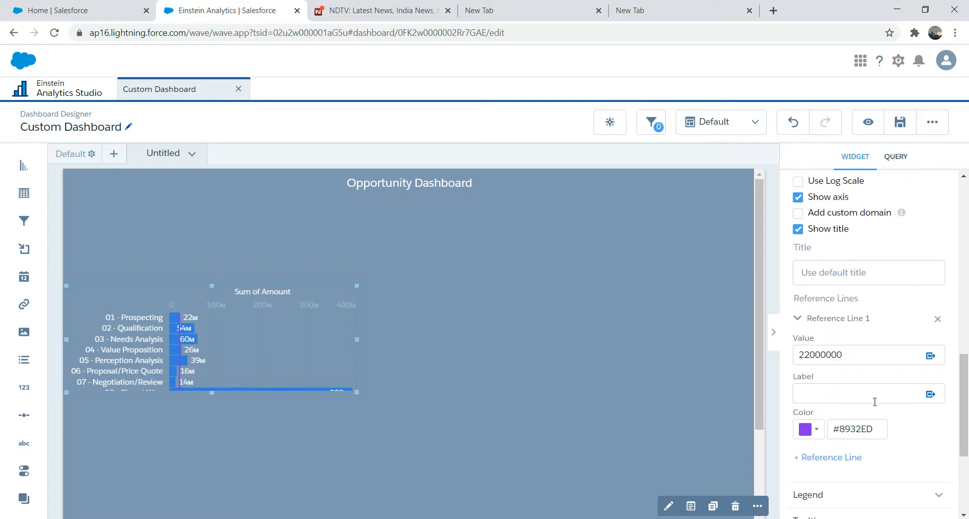
pyautogui.click(869, 396)
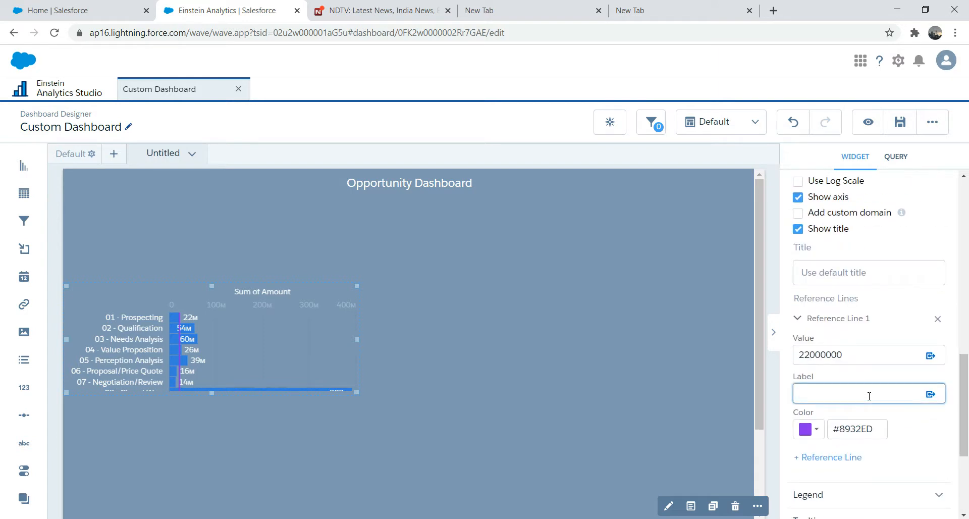
pyautogui.write('Pros')
# Step: Change the reference line's color to the dark orange #B56200
pyautogui.click(816, 430)
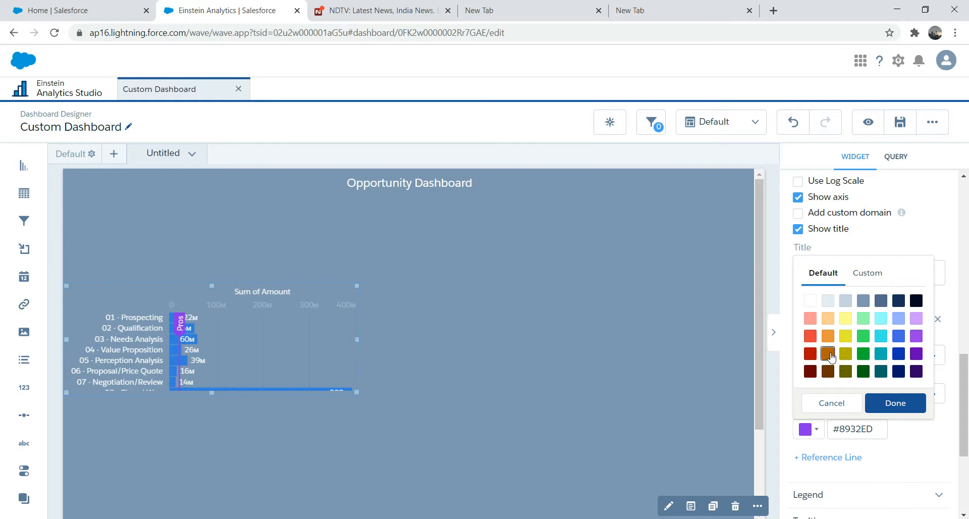
pyautogui.click(890, 403)
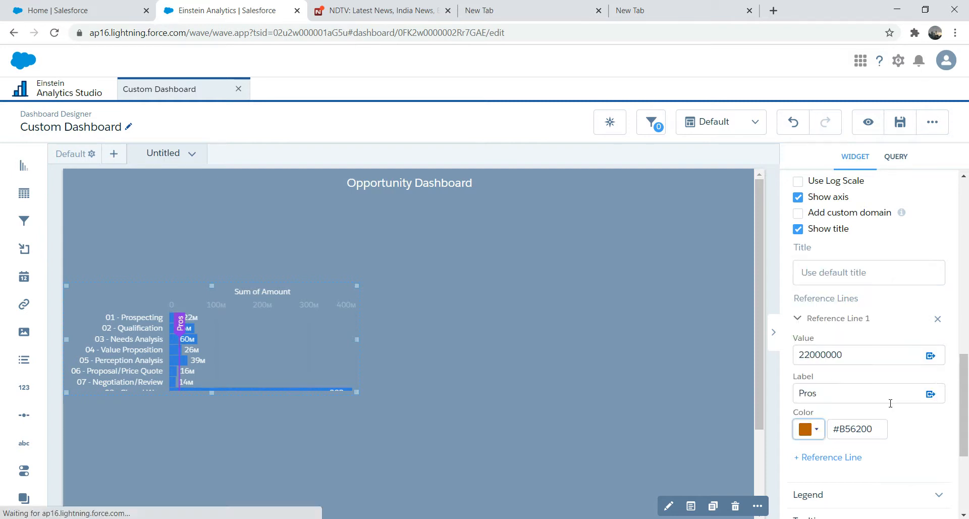
pyautogui.click(689, 457)
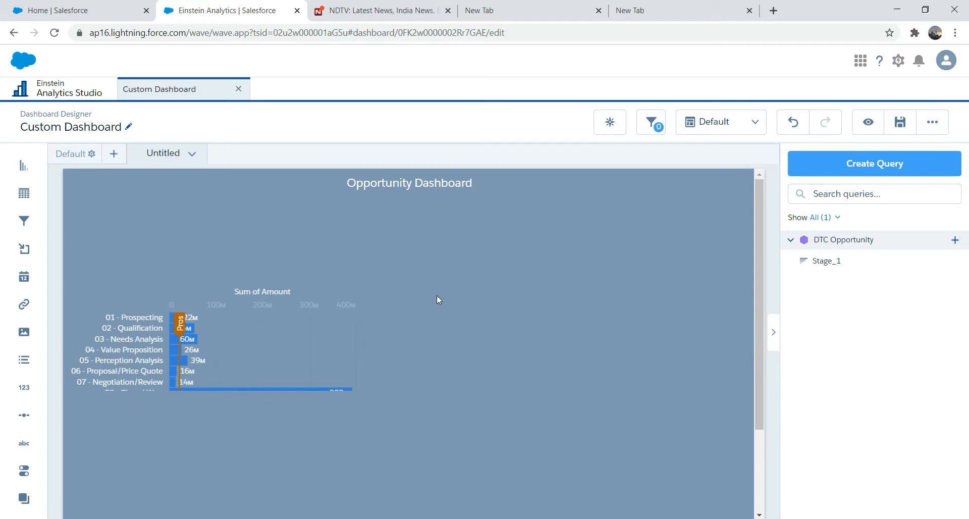
# Step: Place a new chart widget beside the Stage chart and open a new query for it on the DTC Opportunity dataset
pyautogui.click(280, 324)
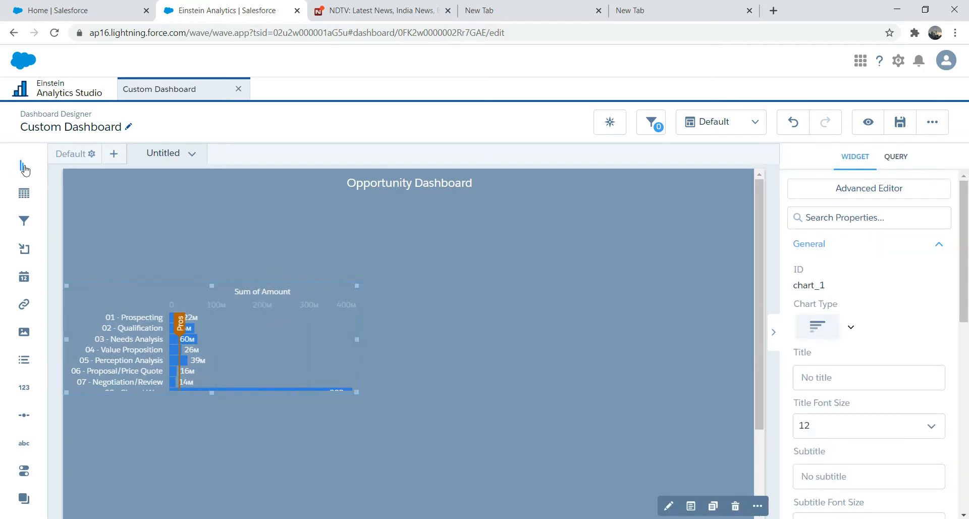
pyautogui.moveTo(24, 168); pyautogui.dragTo(411, 327)
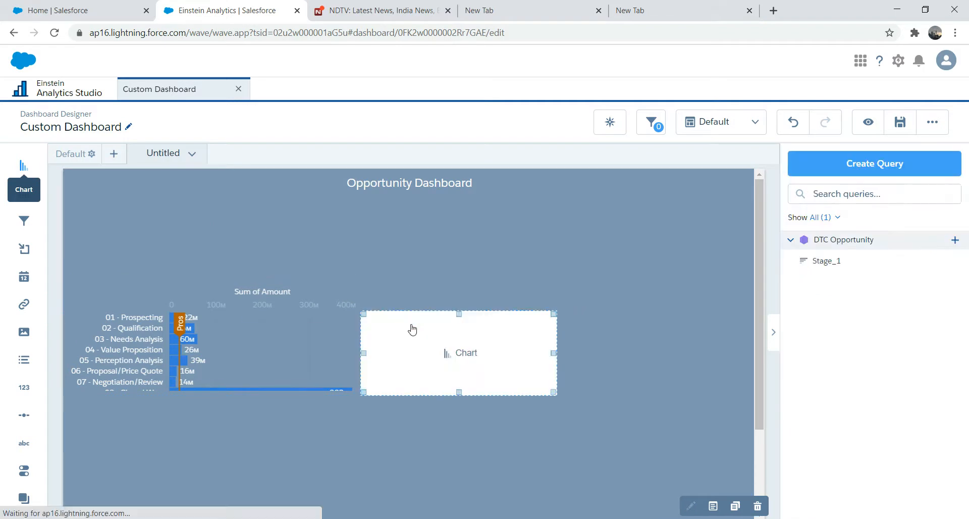
pyautogui.click(460, 354)
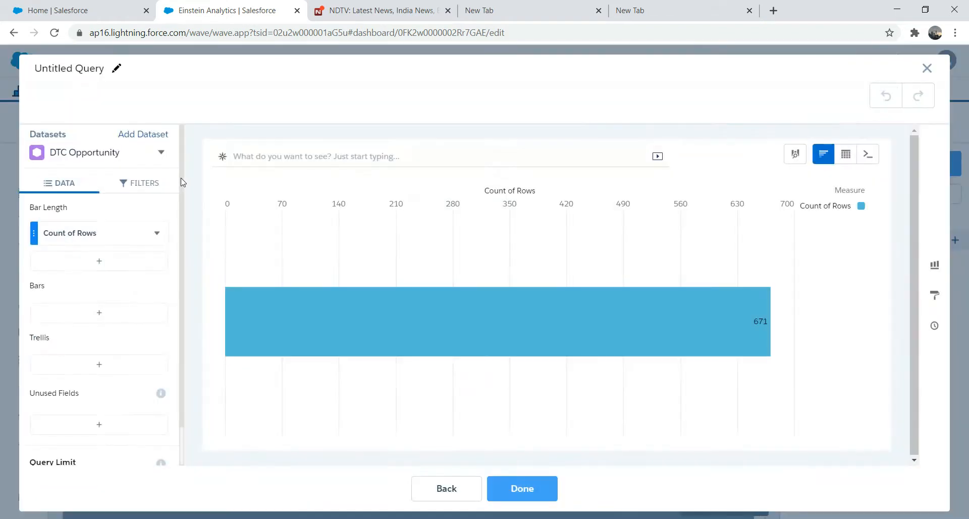
# Step: Set the new query's bar length to Sum of Amount and group the bars by Stage
pyautogui.click(103, 233)
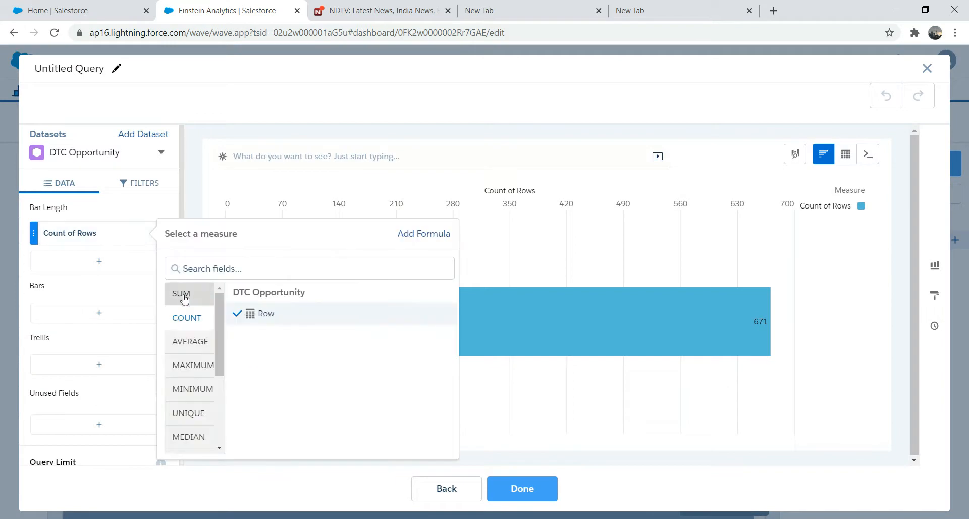
pyautogui.click(182, 293)
pyautogui.click(272, 335)
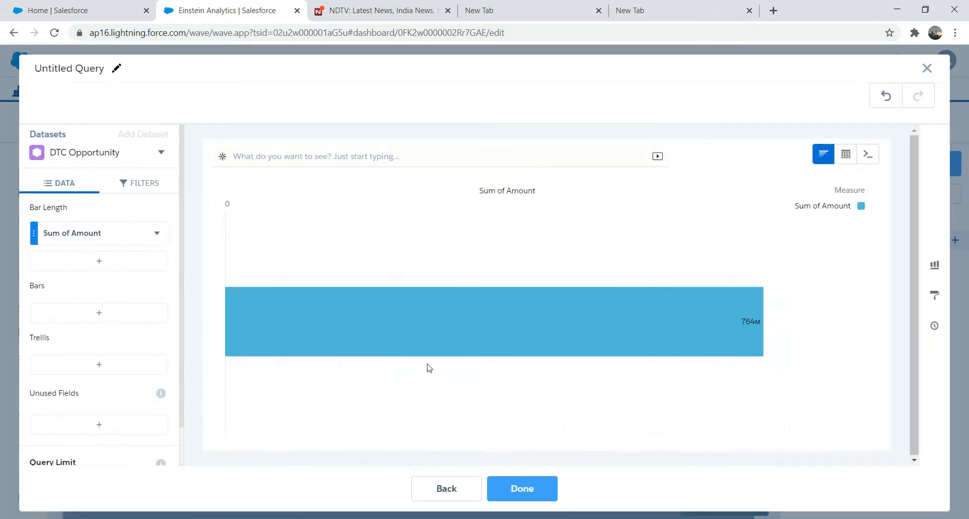
pyautogui.click(84, 313)
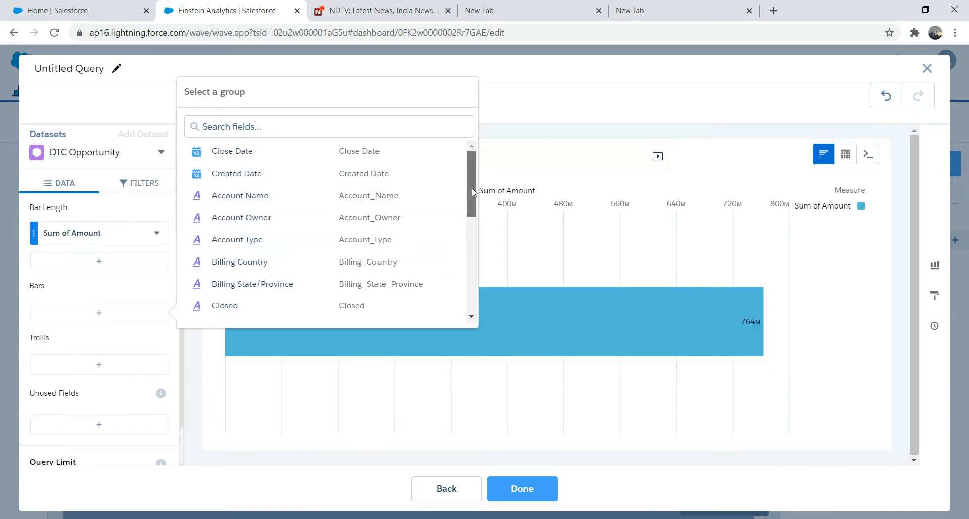
pyautogui.moveTo(470, 184); pyautogui.dragTo(461, 275)
pyautogui.click(245, 293)
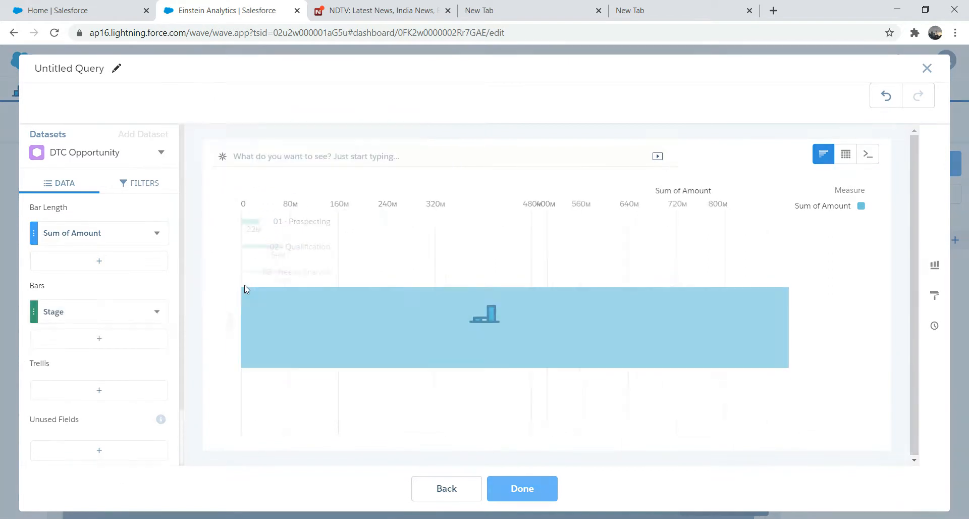
# Step: Turn the query into a values table and delete the Created Date (Epoch days), Close Date (Epoch seconds), Close Date (Epoch days) and # columns
pyautogui.moveTo(845, 157)
pyautogui.click(702, 196)
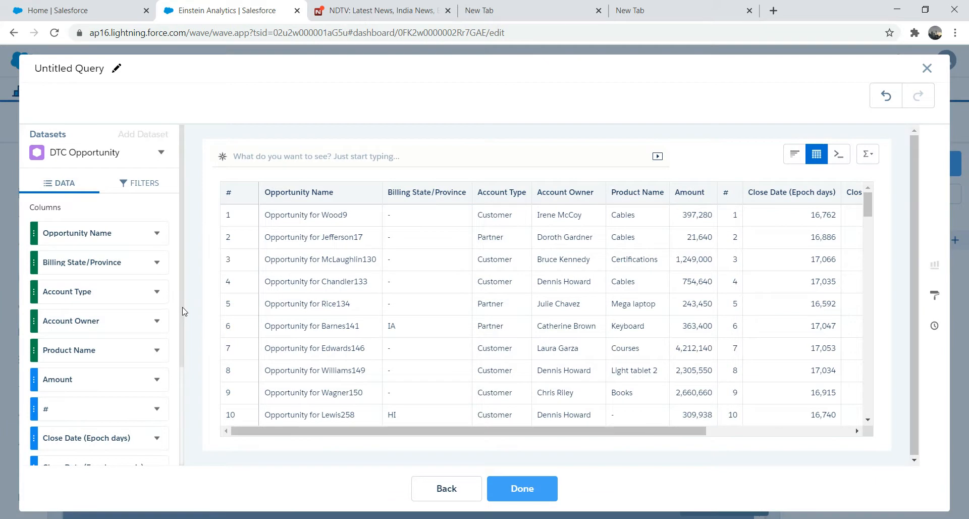
pyautogui.scroll(-3, 184, 311)
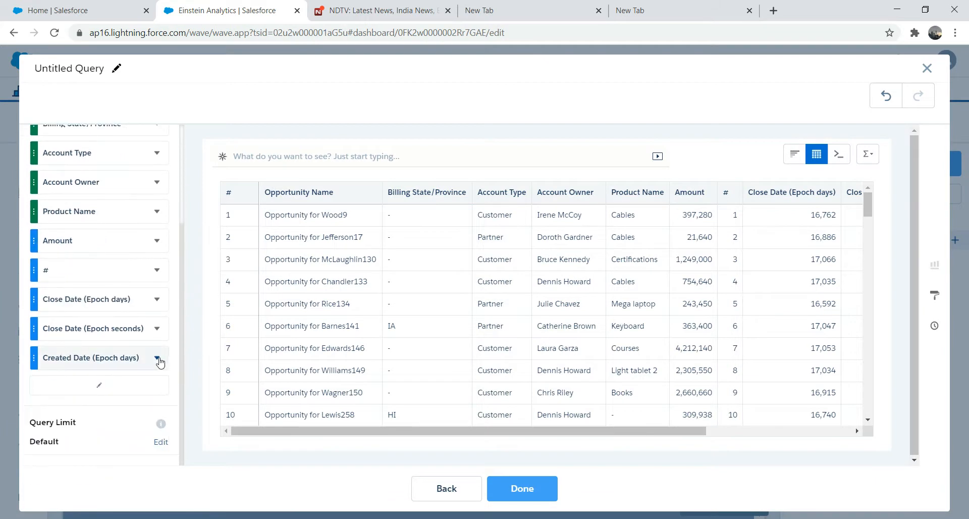
pyautogui.click(159, 361)
pyautogui.click(151, 429)
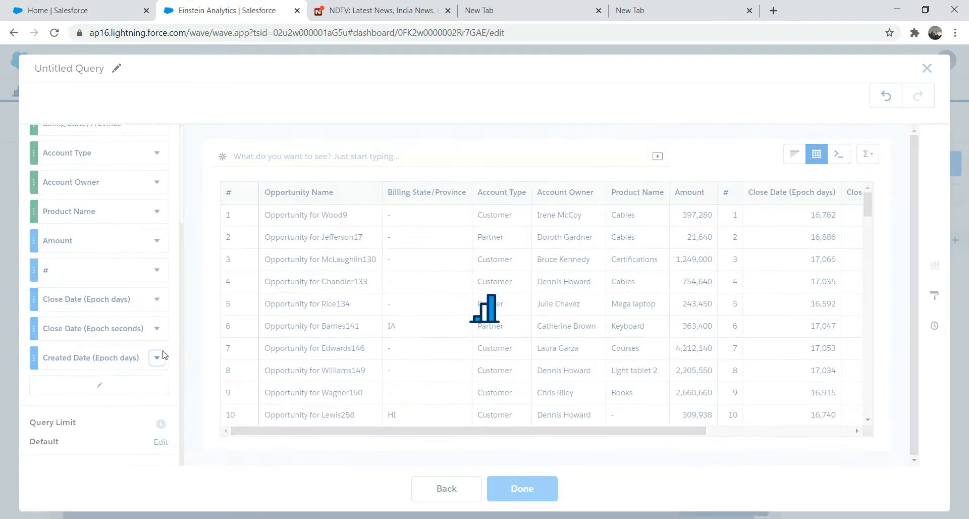
pyautogui.click(157, 357)
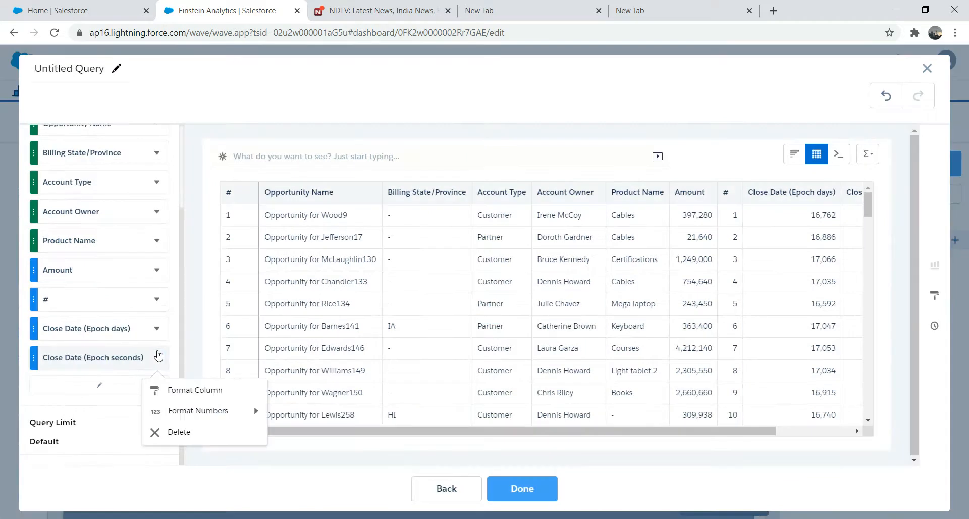
pyautogui.click(187, 441)
pyautogui.click(157, 358)
pyautogui.click(167, 431)
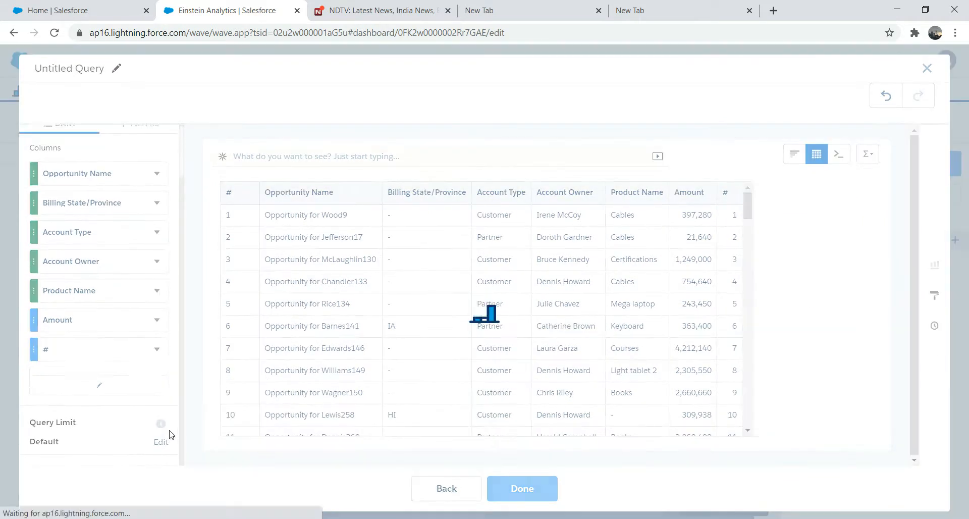
pyautogui.click(157, 357)
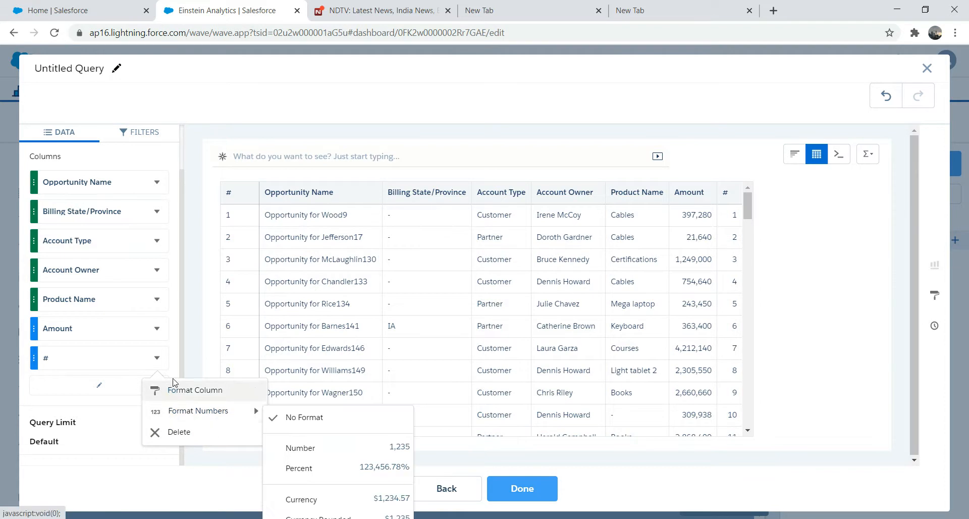
pyautogui.click(174, 432)
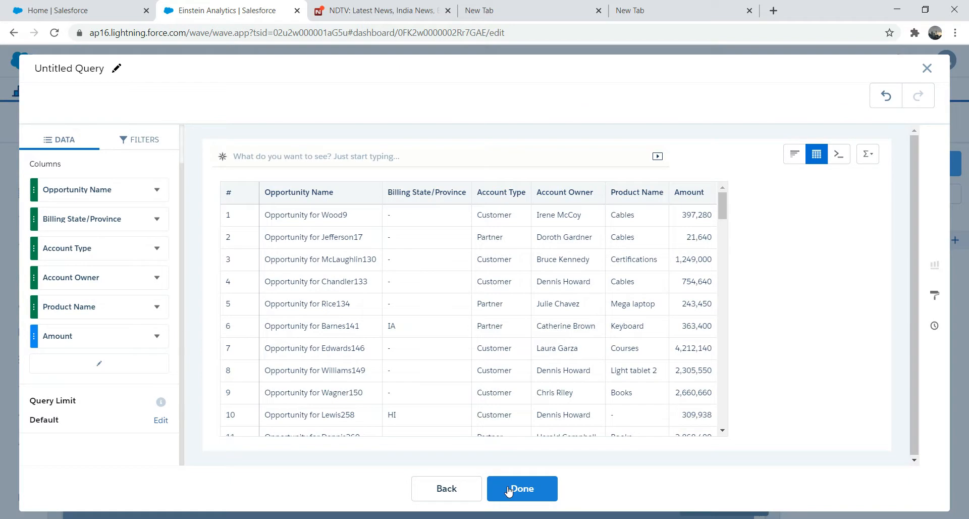
# Step: Finish the values query so it fills the new chart widget, and widen that widget
pyautogui.click(509, 490)
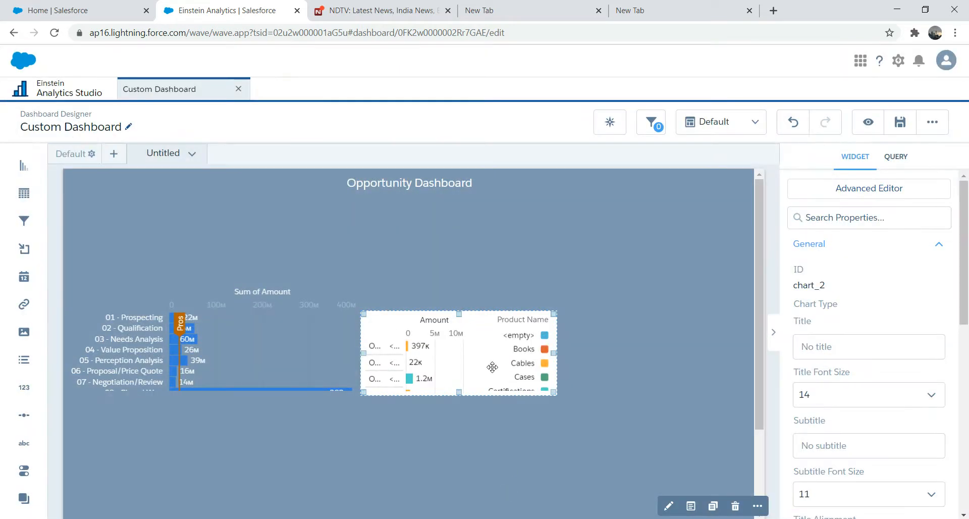
pyautogui.click(477, 354)
pyautogui.moveTo(553, 353); pyautogui.dragTo(622, 350)
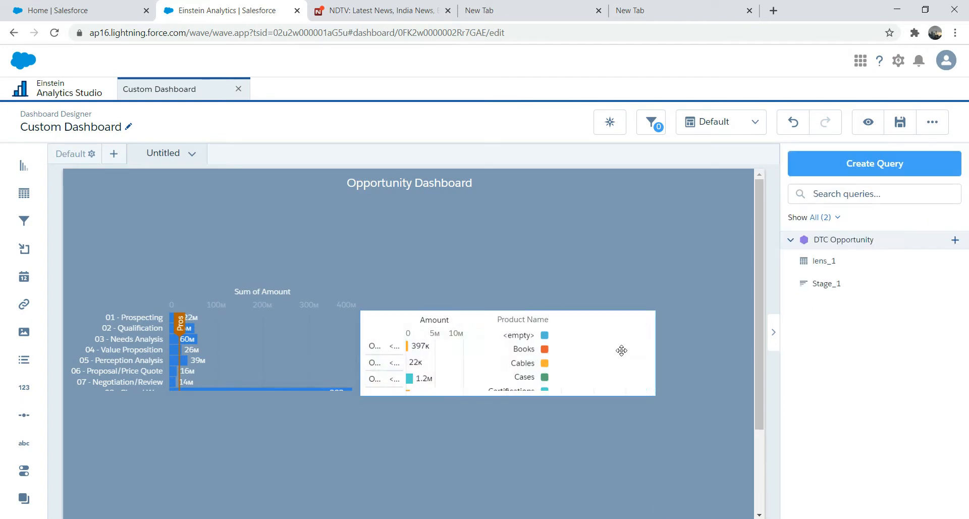
# Step: Move the new Amount chart below the Stage chart, aligned with the dashboard's left edge
pyautogui.click(501, 371)
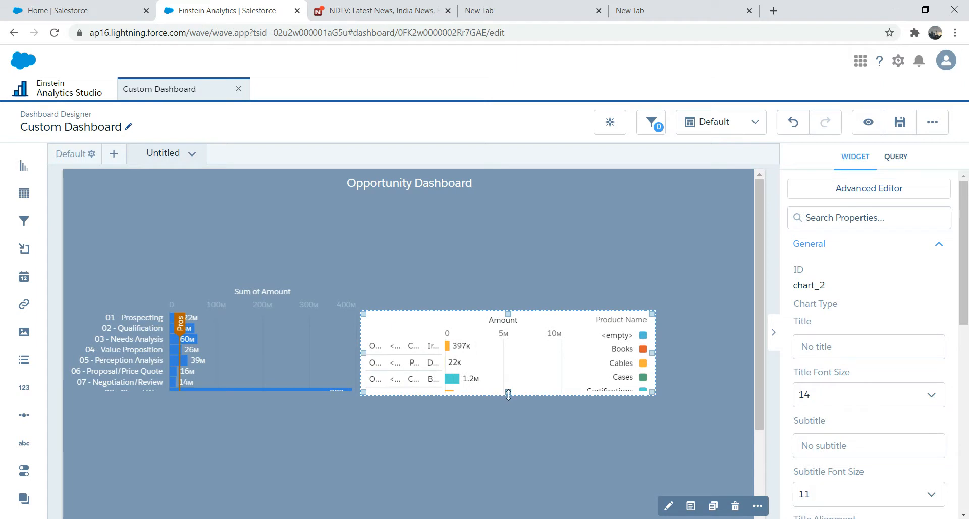
pyautogui.moveTo(965, 303); pyautogui.dragTo(965, 366)
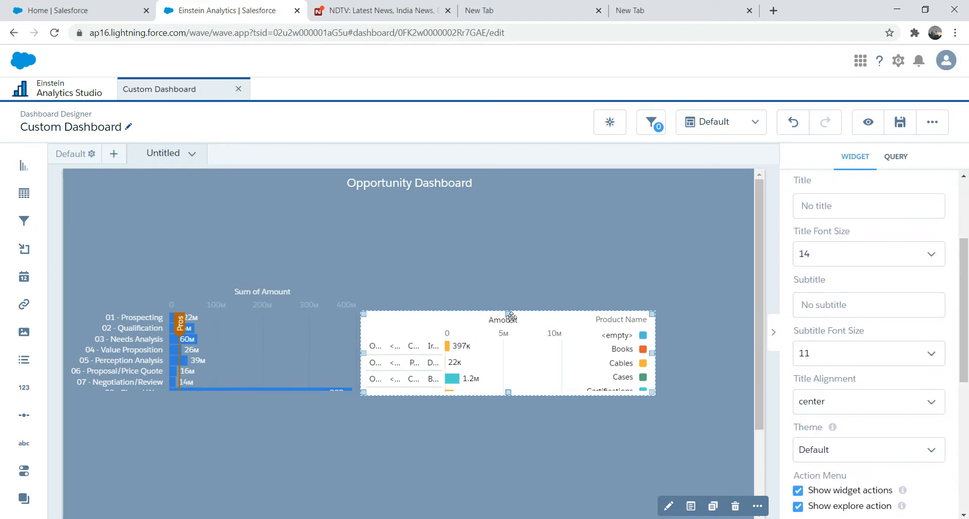
pyautogui.moveTo(499, 341); pyautogui.dragTo(249, 417)
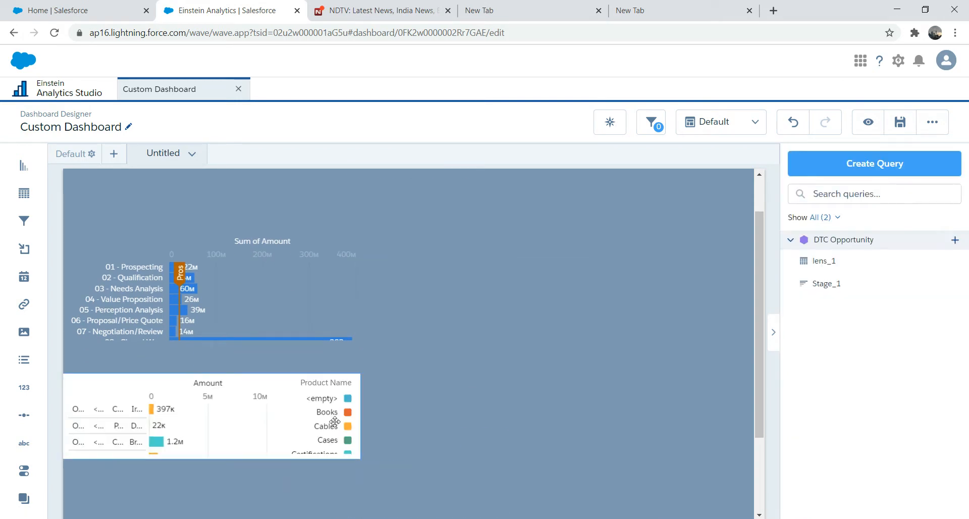
# Step: Stretch the Amount chart across the full dashboard width and increase its height
pyautogui.click(270, 411)
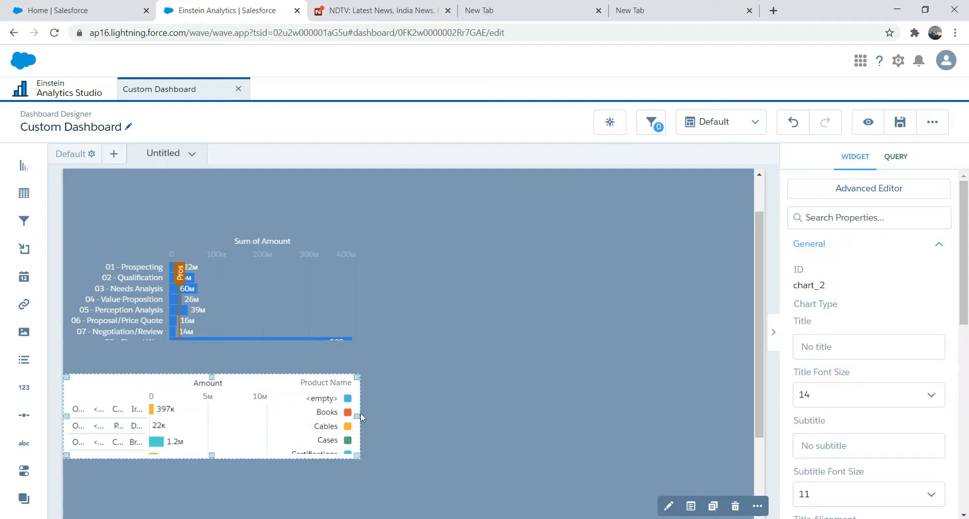
pyautogui.moveTo(360, 416); pyautogui.dragTo(717, 431)
pyautogui.click(452, 426)
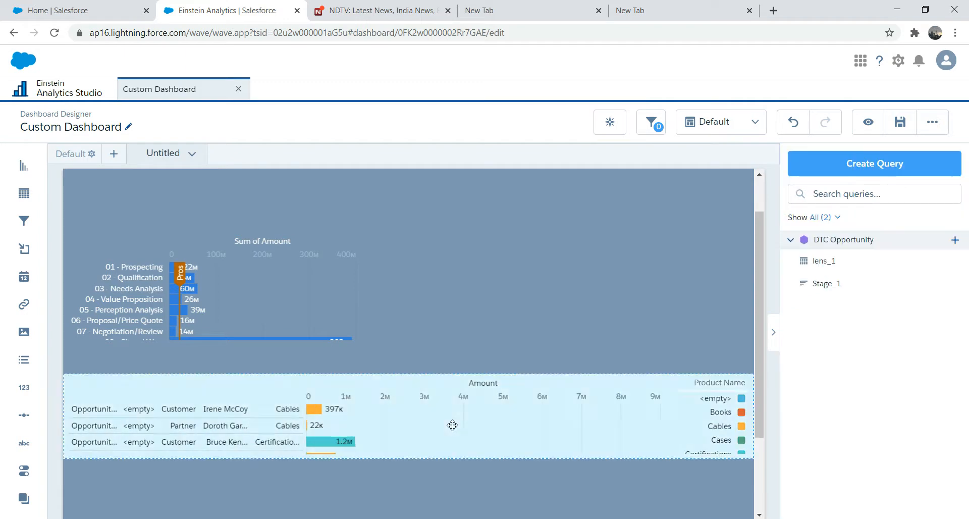
pyautogui.moveTo(408, 457); pyautogui.dragTo(401, 489)
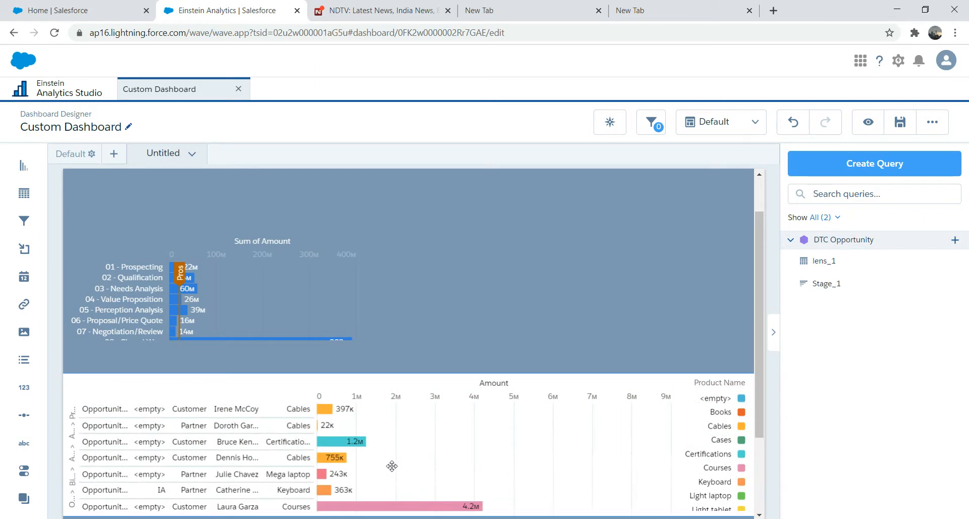
# Step: Turn off the widget actions for the Amount chart
pyautogui.click(249, 448)
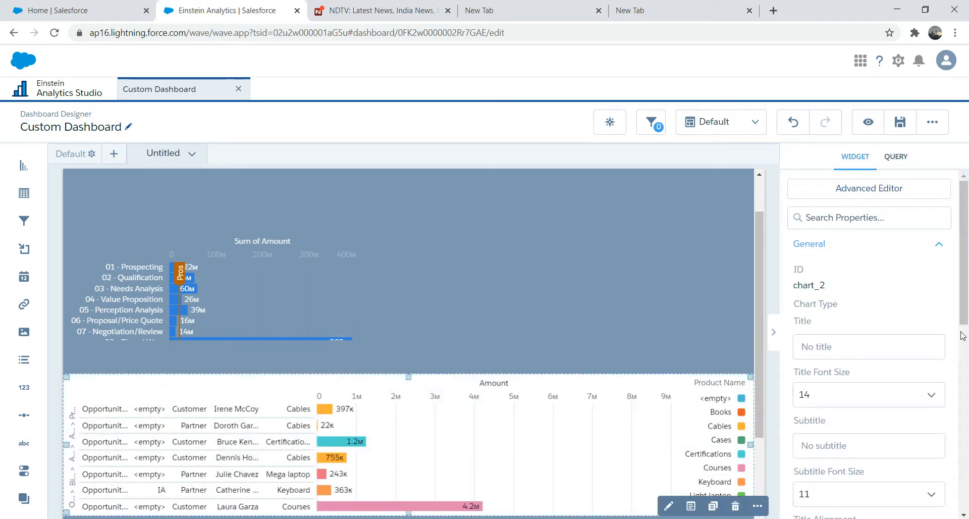
pyautogui.moveTo(964, 303); pyautogui.dragTo(963, 422)
pyautogui.click(798, 344)
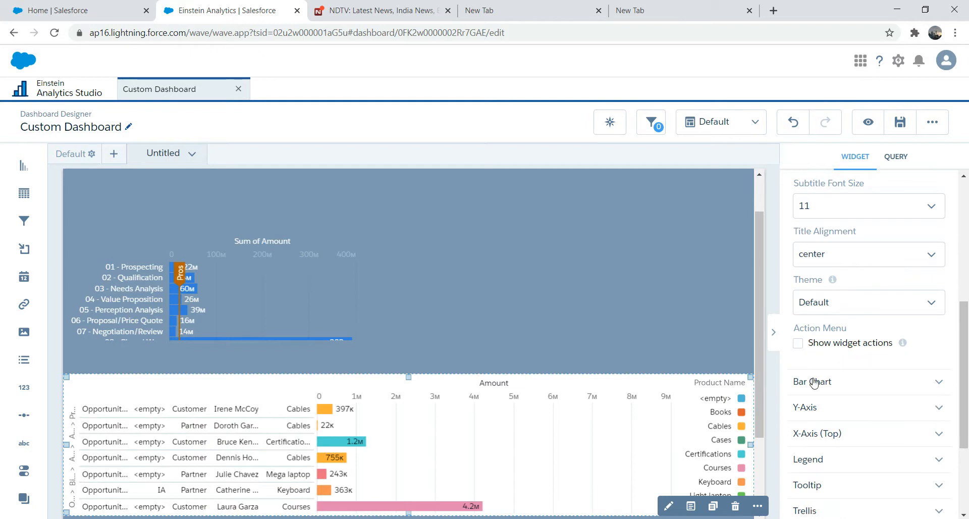
# Step: Edit the Amount chart's query to show it as a values table, and update the widget
pyautogui.click(407, 437)
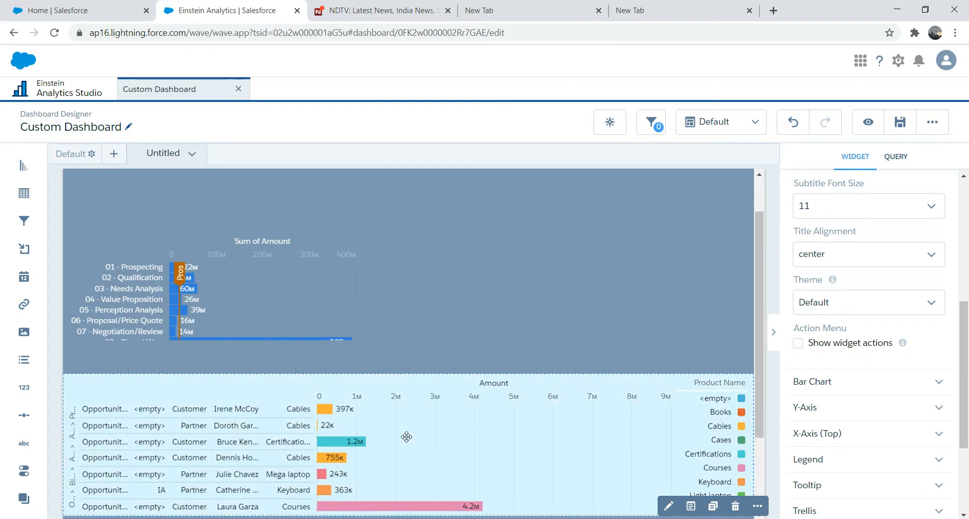
pyautogui.doubleClick(409, 441)
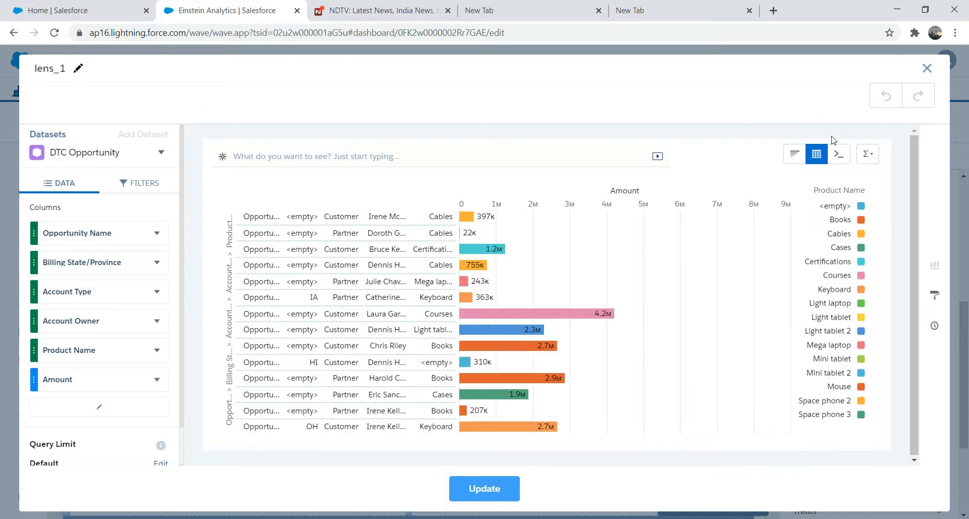
pyautogui.click(816, 155)
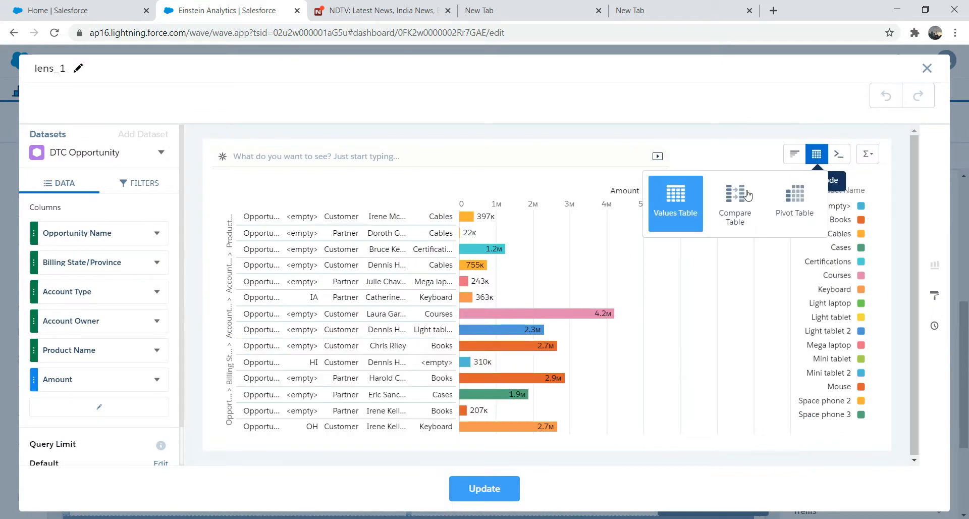
pyautogui.click(735, 202)
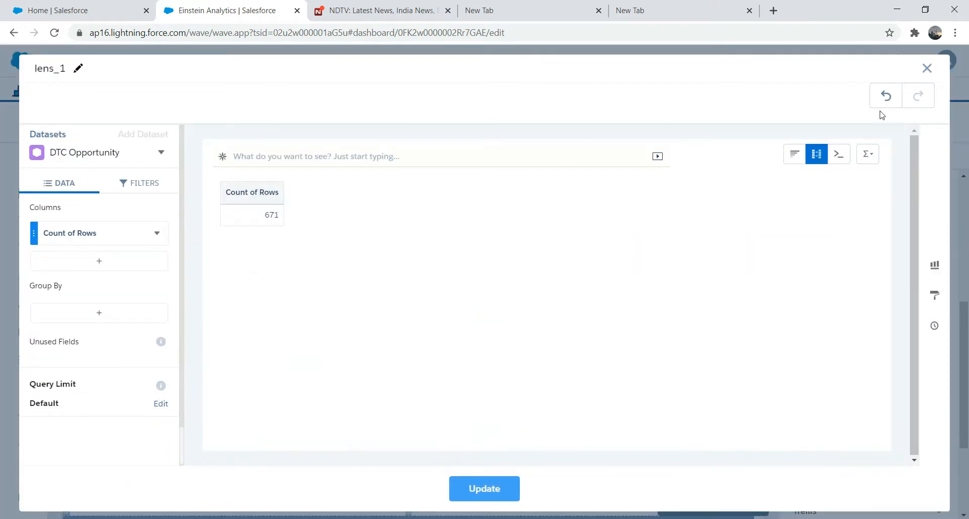
pyautogui.click(794, 153)
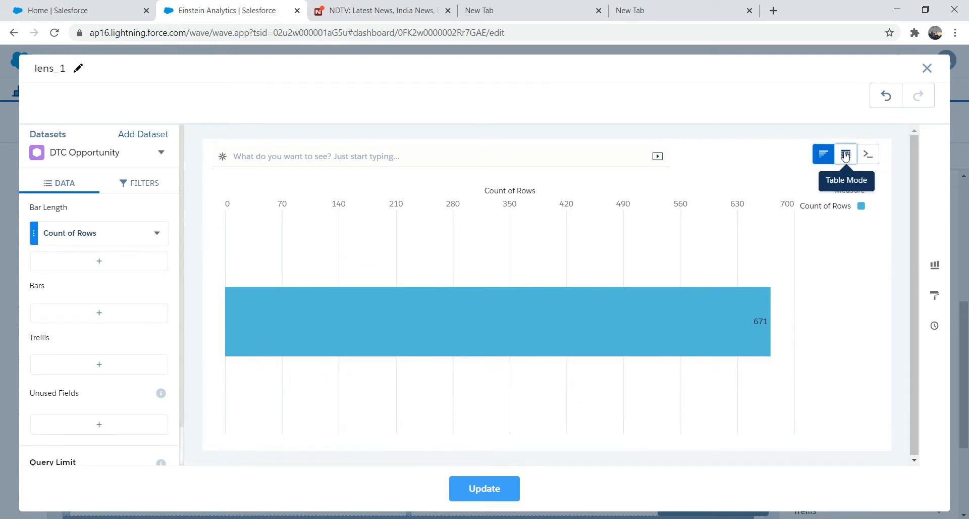
pyautogui.moveTo(846, 156)
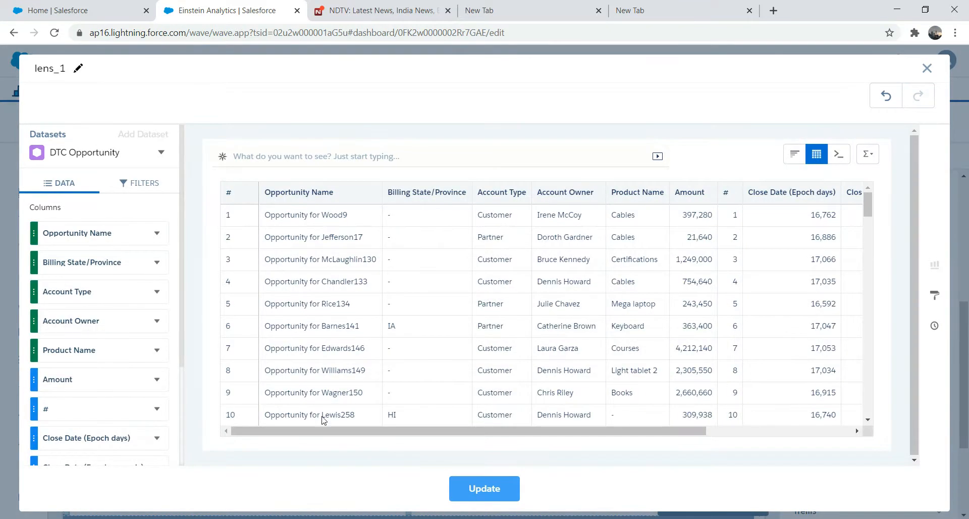
pyautogui.click(484, 487)
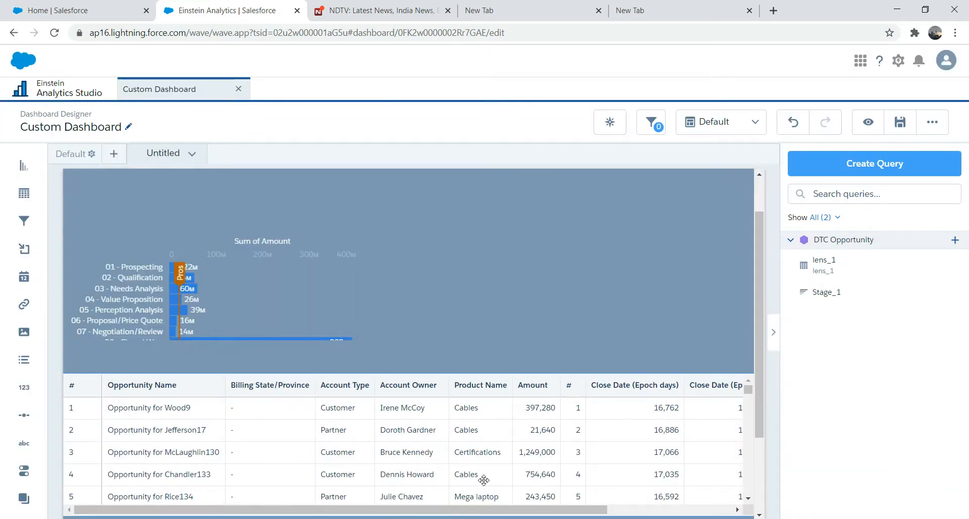
# Step: Remove the Created Date (Epoch days), Close Date (Epoch seconds) and Close Date (Epoch days) columns from the opportunity table, and update the widget
pyautogui.click(464, 439)
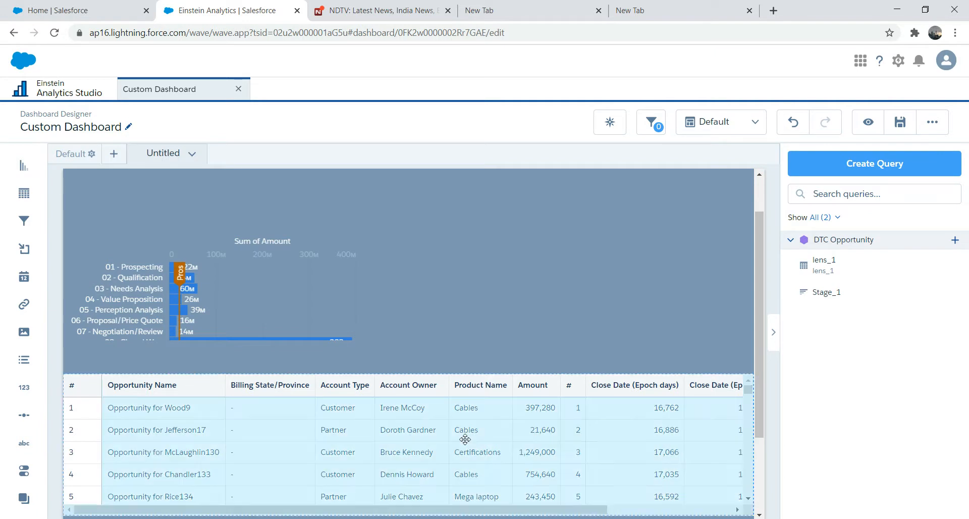
pyautogui.doubleClick(465, 443)
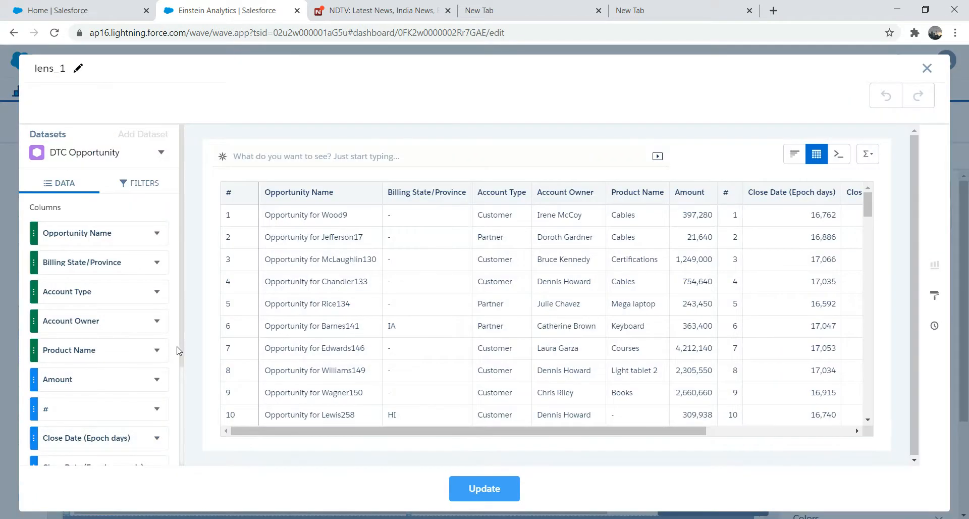
pyautogui.scroll(-2, 172, 353)
pyautogui.click(157, 386)
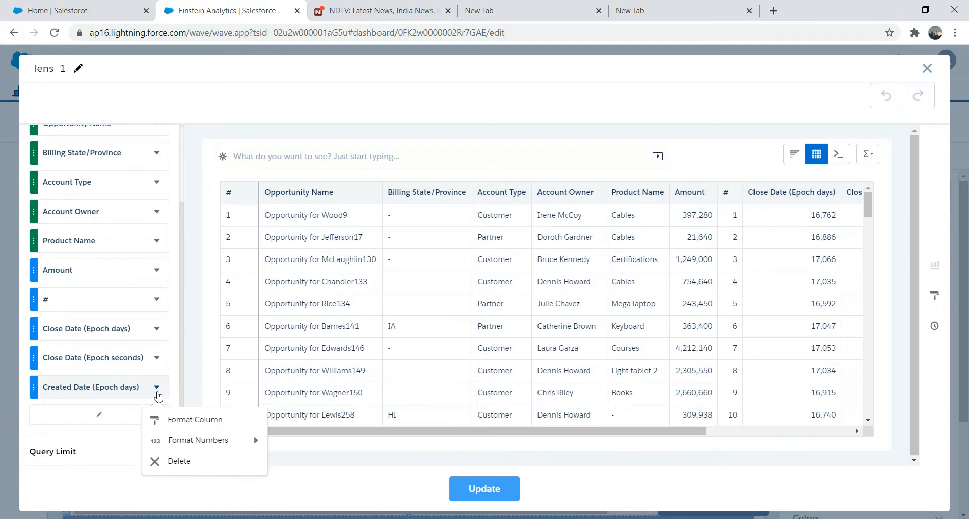
pyautogui.click(188, 461)
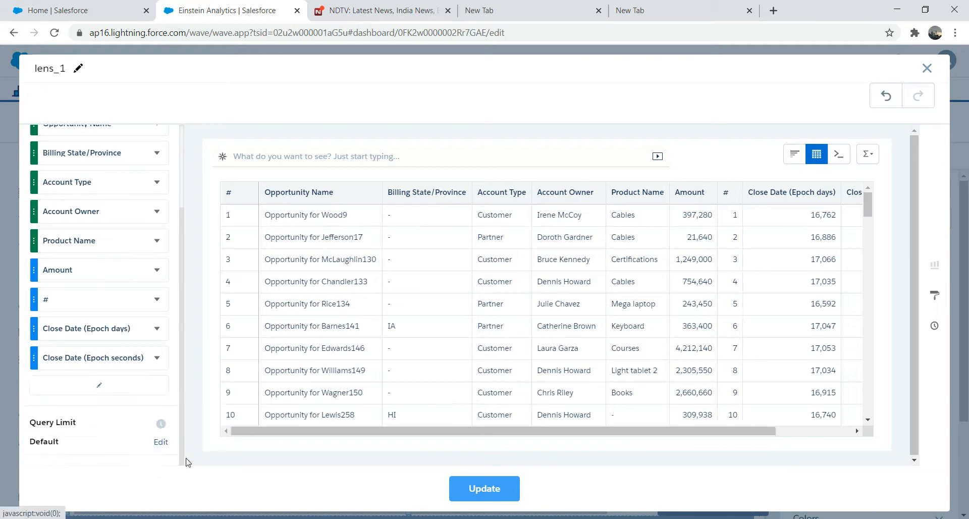
pyautogui.click(157, 357)
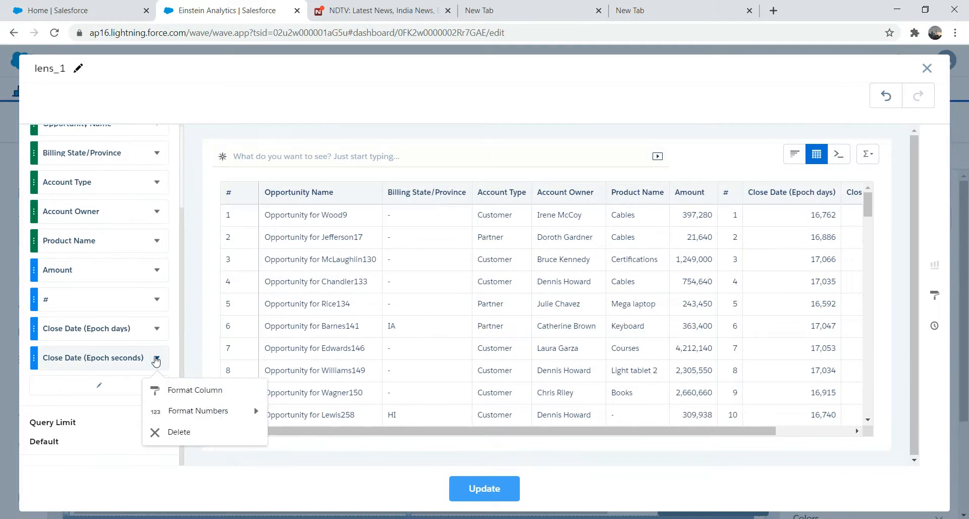
pyautogui.click(180, 432)
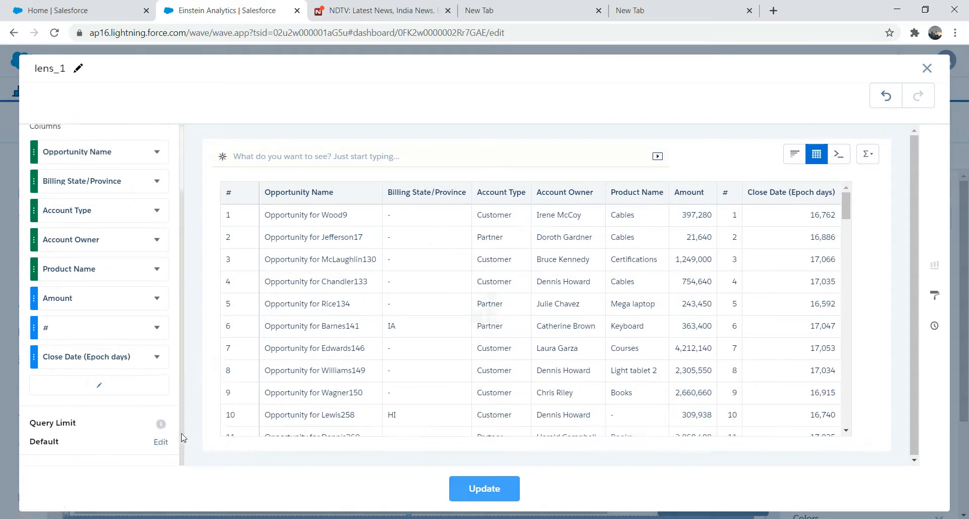
pyautogui.click(157, 358)
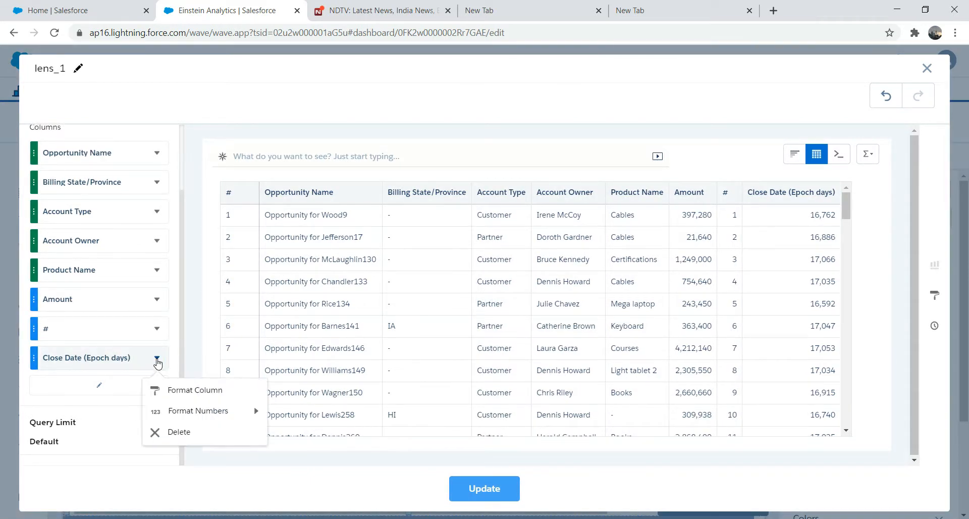
pyautogui.click(186, 437)
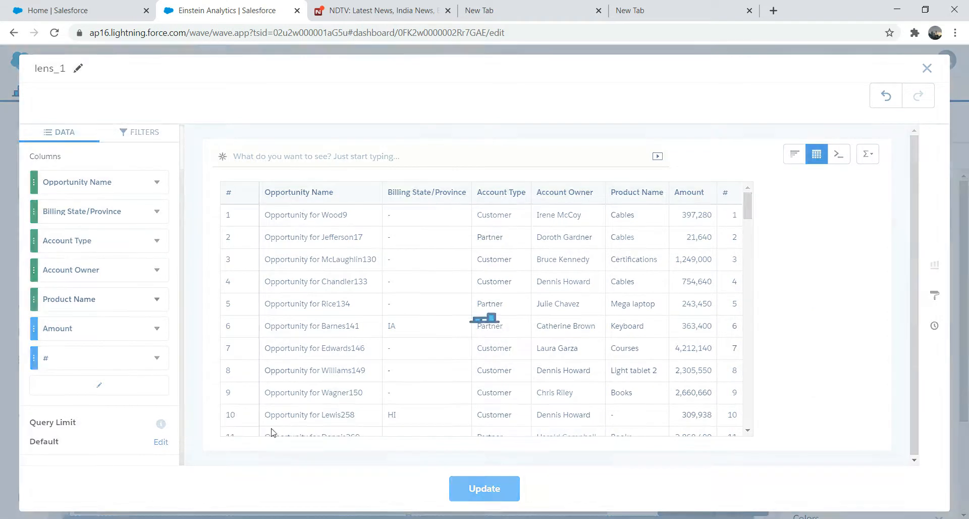
pyautogui.click(480, 498)
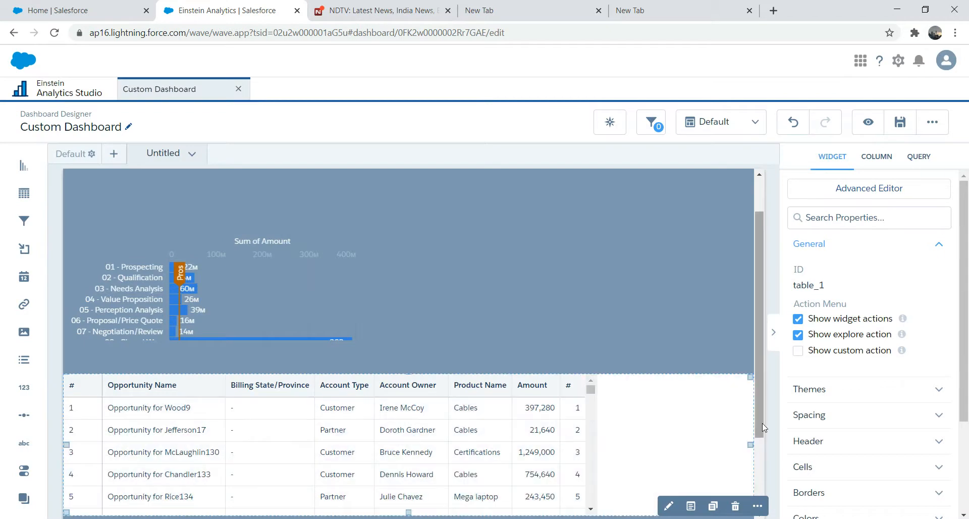
# Step: Try Fixed Width for the opportunity table's columns, and settle on the Fit to Widget column width
pyautogui.click(826, 390)
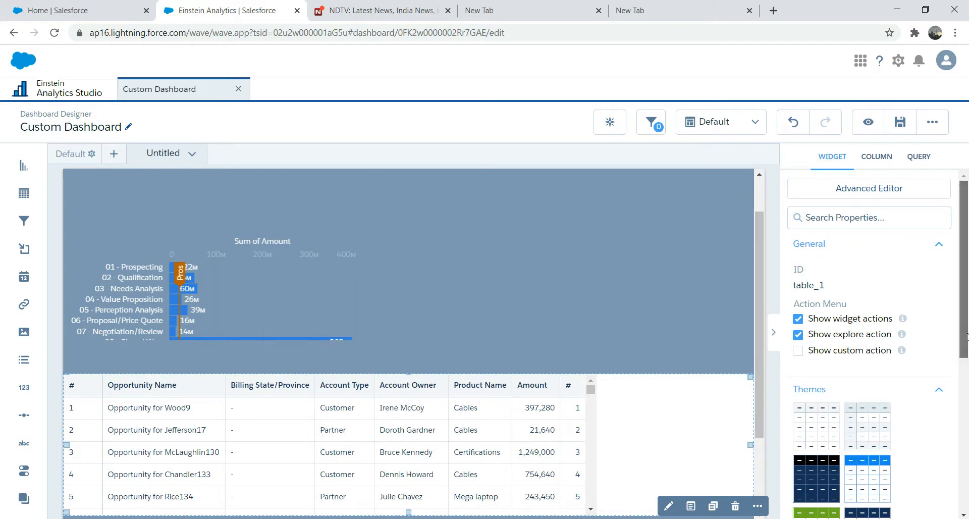
pyautogui.scroll(-6, 958, 346)
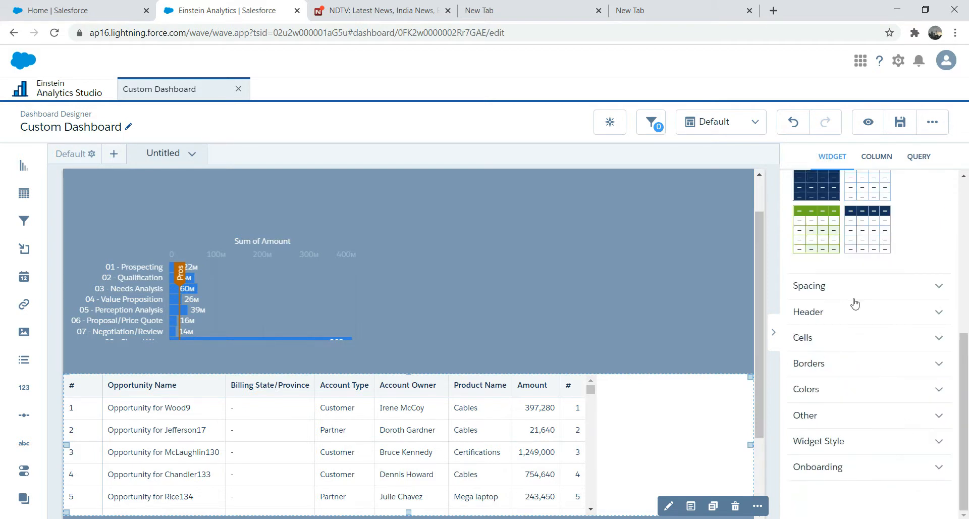
pyautogui.click(852, 285)
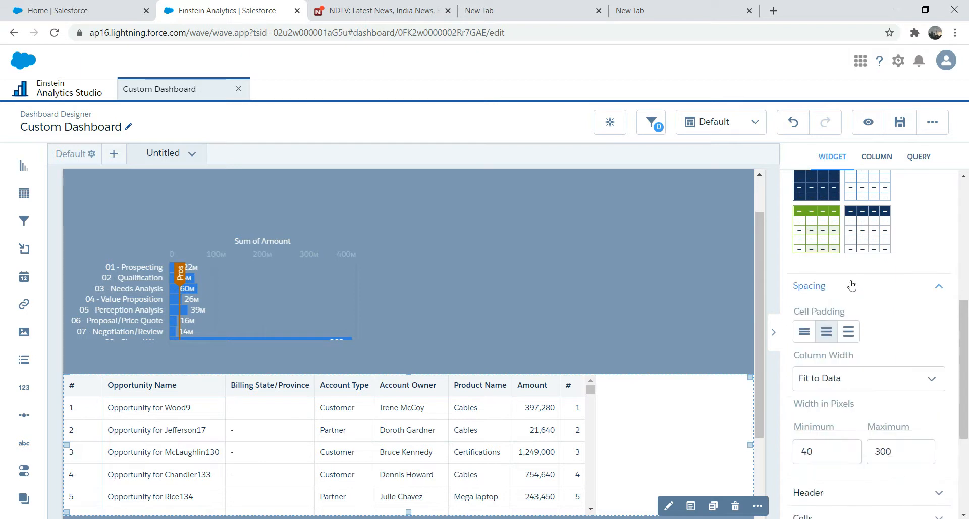
pyautogui.click(935, 381)
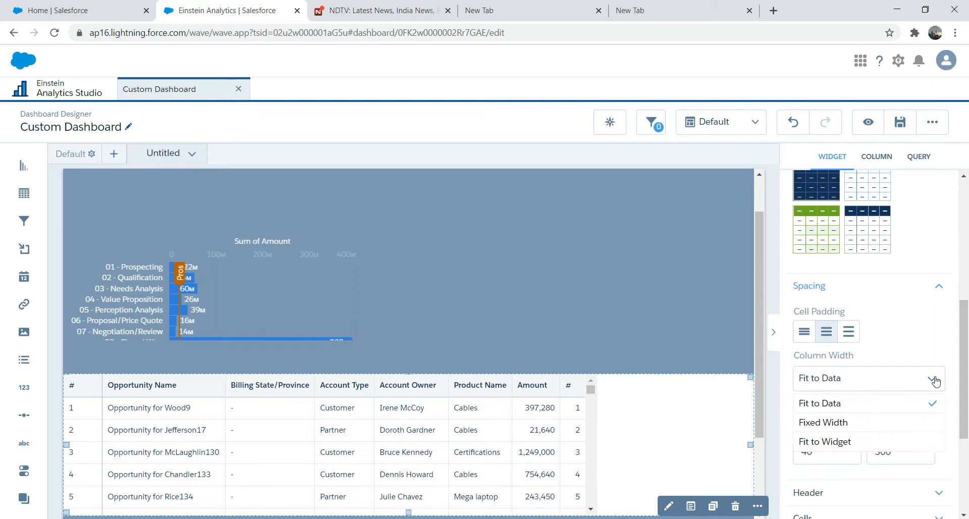
pyautogui.click(854, 424)
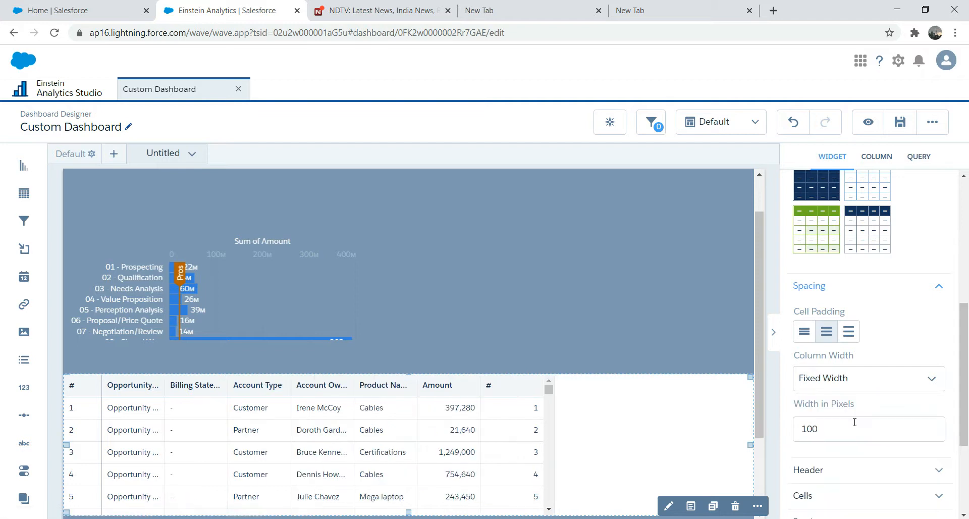
pyautogui.click(915, 390)
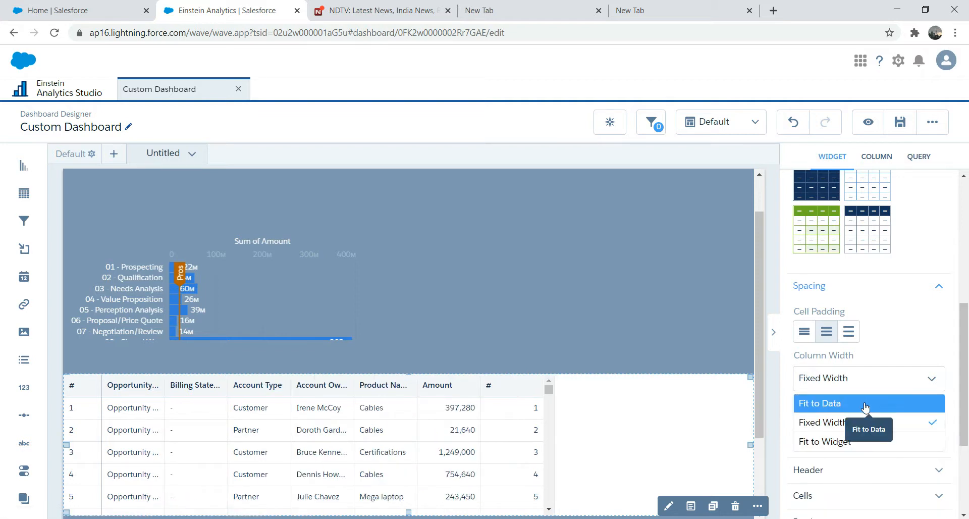
pyautogui.click(850, 441)
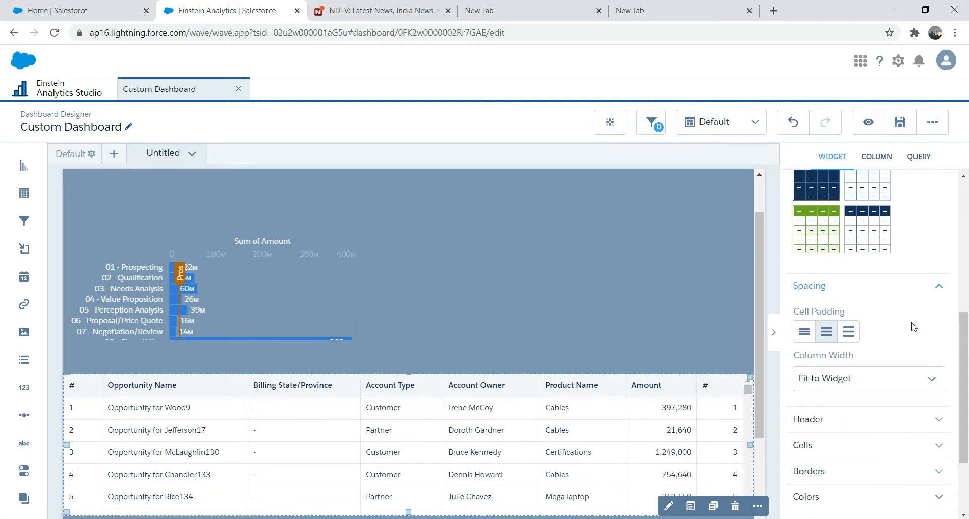
# Step: Set the opportunity table's header background to the greyish blue that matches the dashboard background
pyautogui.moveTo(963, 333); pyautogui.dragTo(966, 375)
pyautogui.click(880, 331)
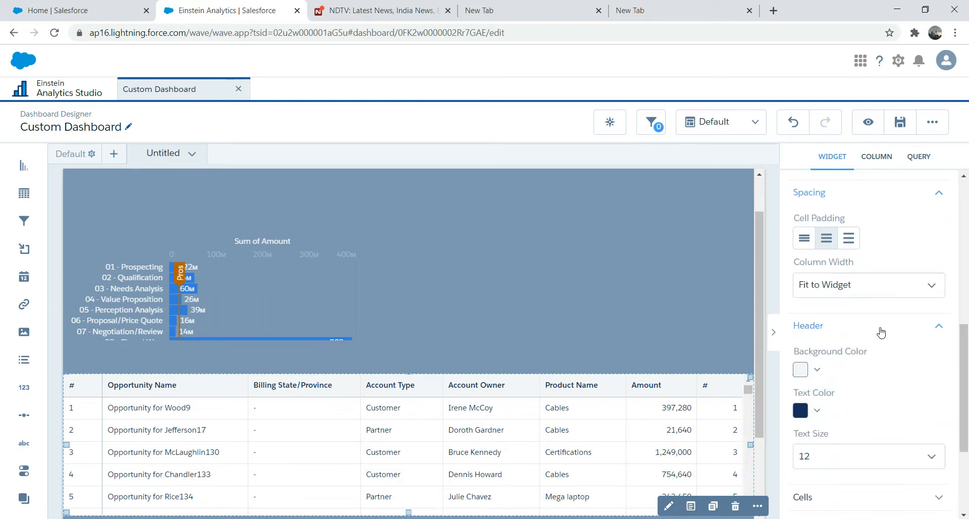
pyautogui.click(818, 371)
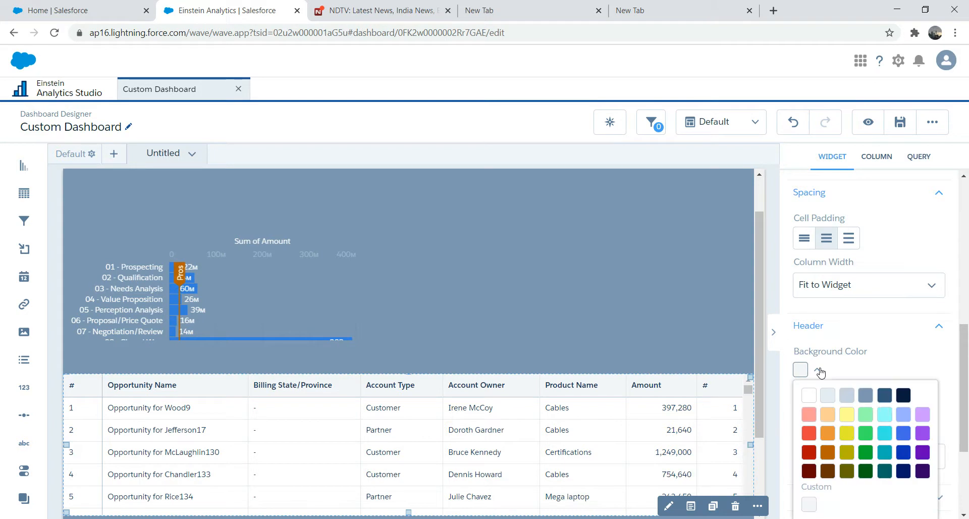
pyautogui.click(868, 396)
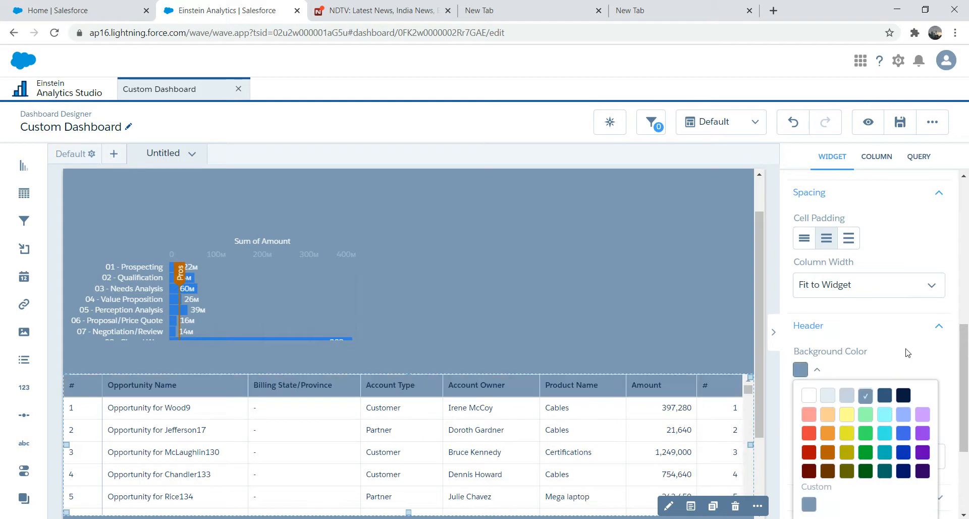
pyautogui.click(946, 355)
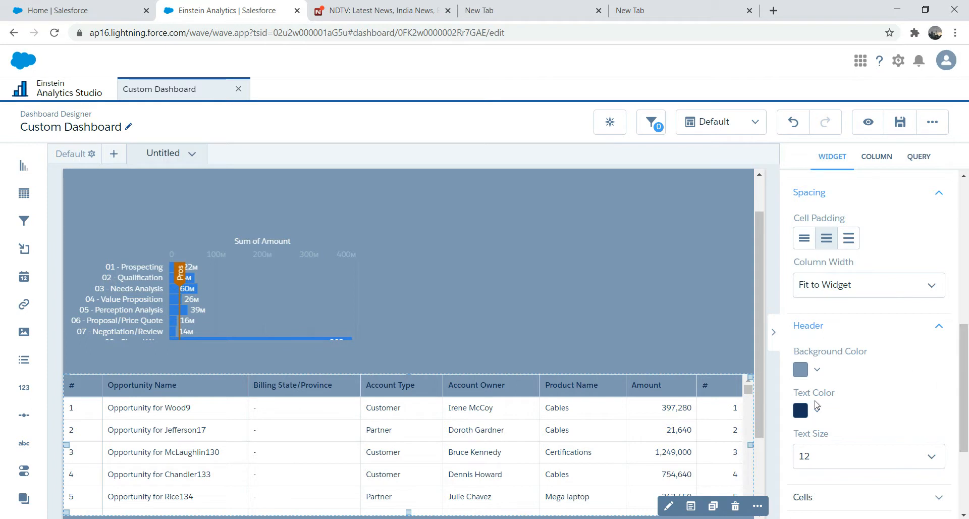
# Step: Set the text color of the opportunity table's header to white
pyautogui.click(817, 413)
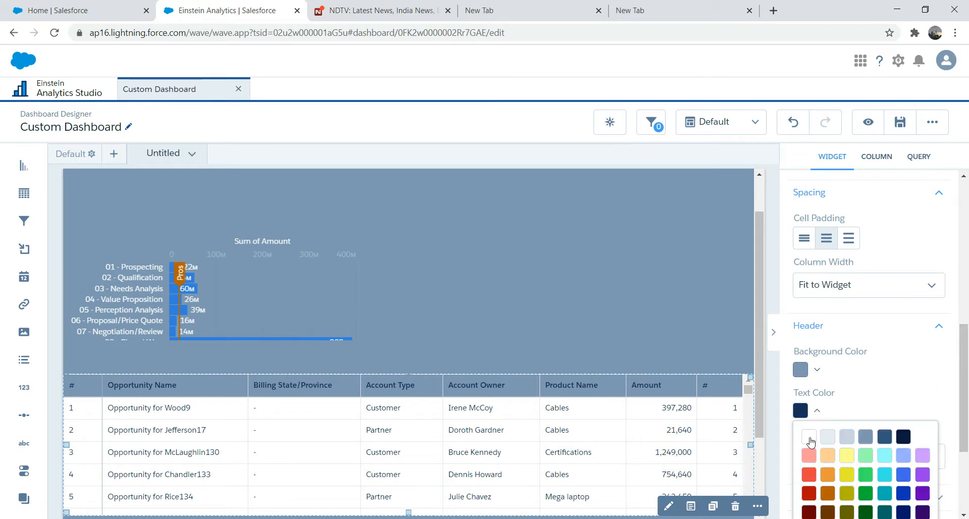
pyautogui.click(809, 437)
pyautogui.click(924, 374)
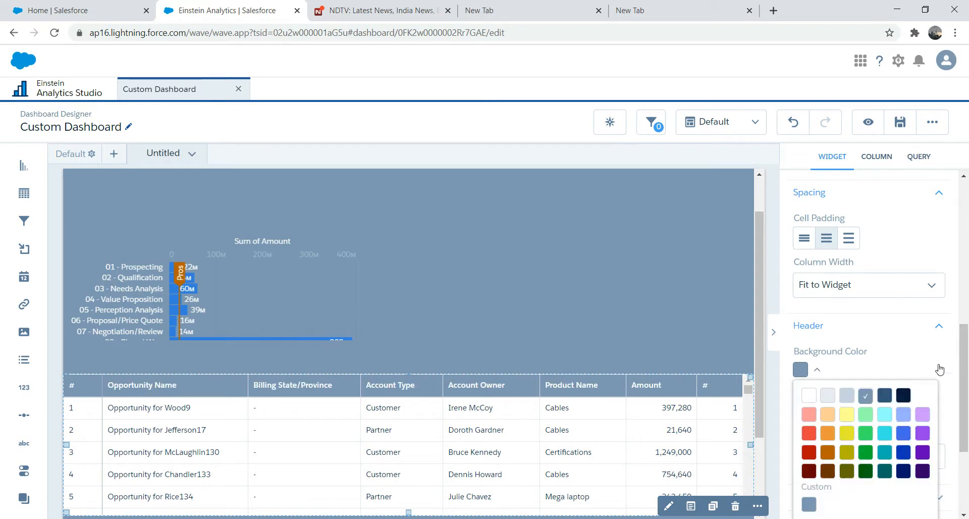
pyautogui.moveTo(965, 373); pyautogui.dragTo(968, 429)
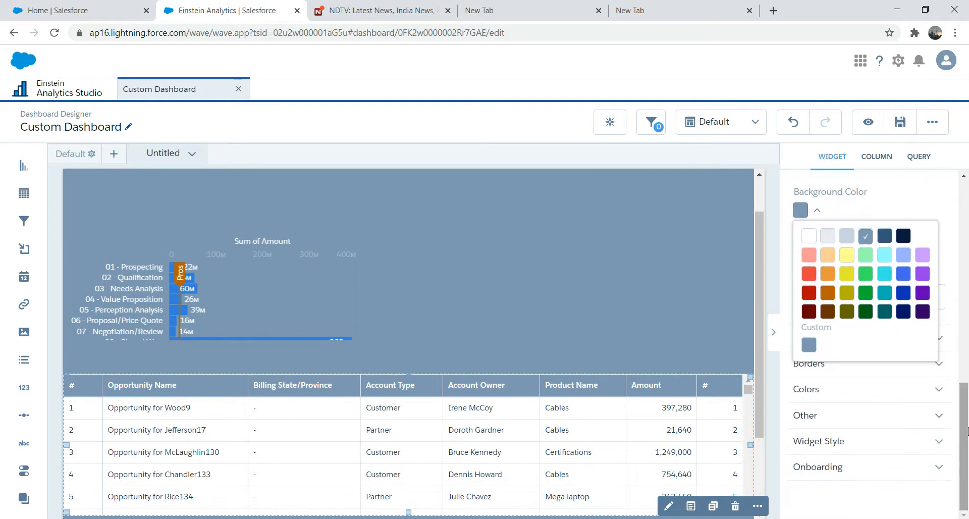
pyautogui.click(955, 292)
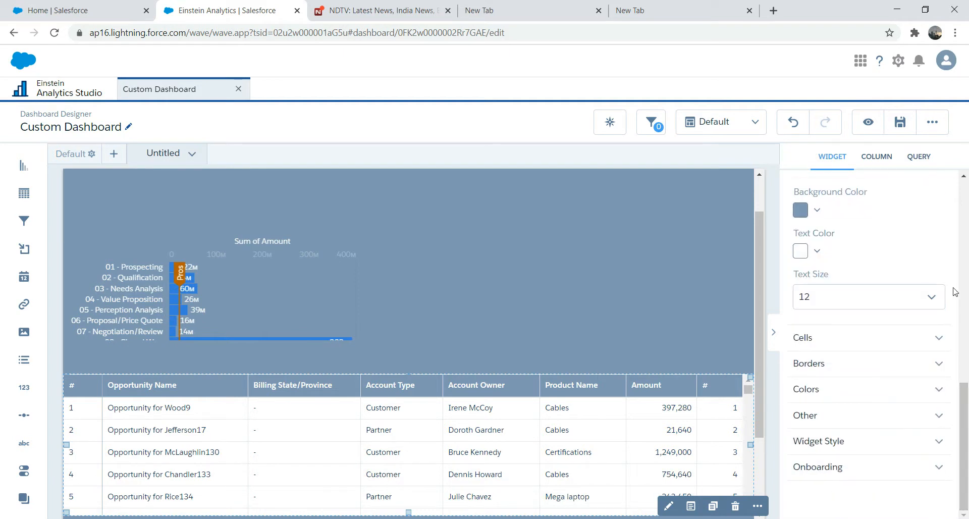
# Step: Set the text color of the opportunity table's cells to white
pyautogui.click(897, 341)
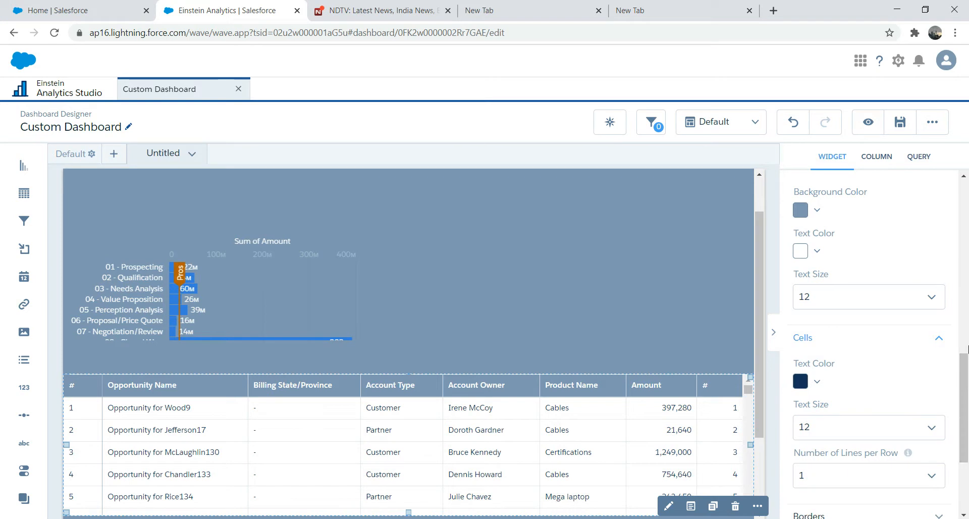
pyautogui.click(818, 383)
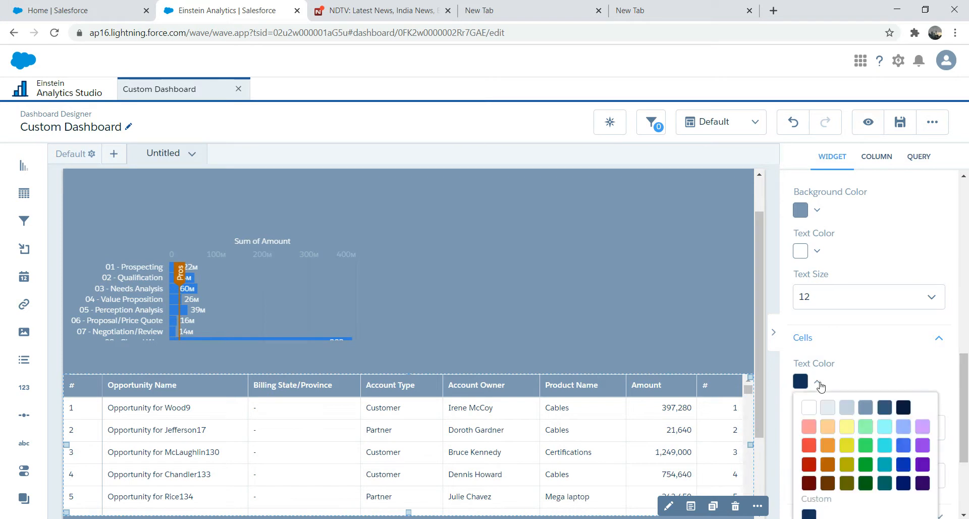
pyautogui.click(809, 413)
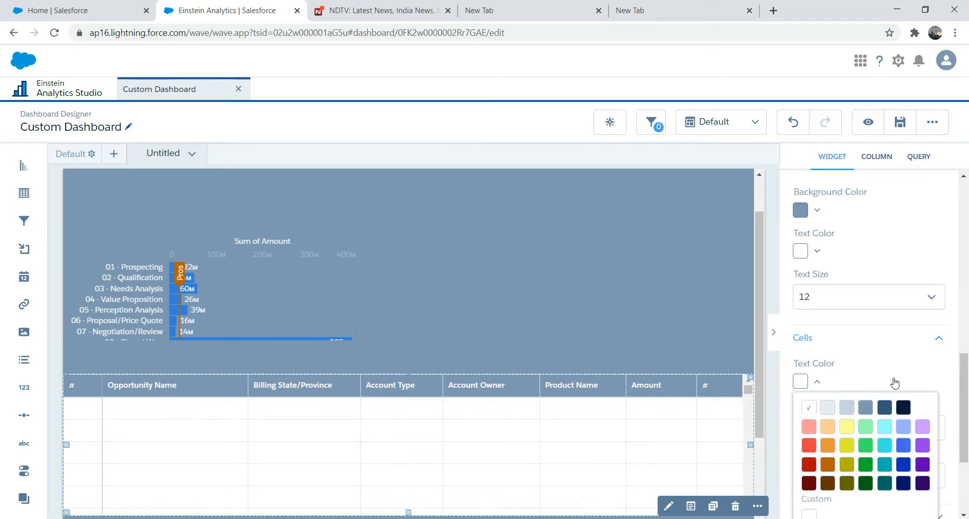
pyautogui.click(894, 380)
# Step: Set the opportunity table's background color to the greyish blue that matches the dashboard background
pyautogui.moveTo(968, 415); pyautogui.dragTo(965, 464)
pyautogui.click(897, 366)
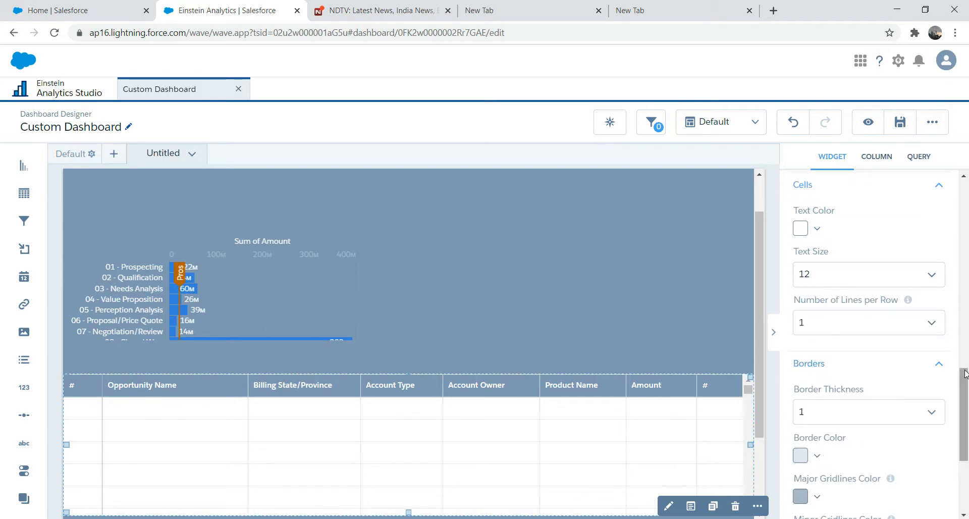
pyautogui.click(967, 352)
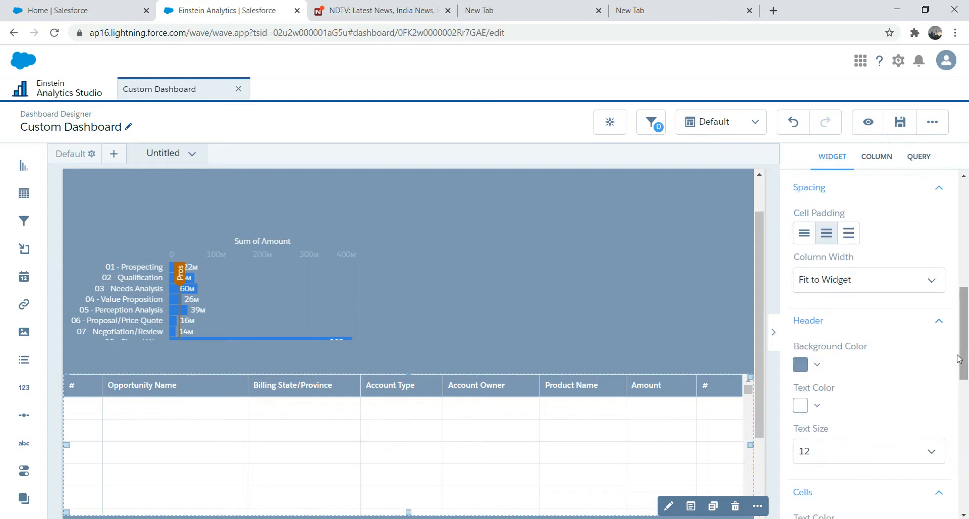
pyautogui.moveTo(965, 346); pyautogui.dragTo(965, 479)
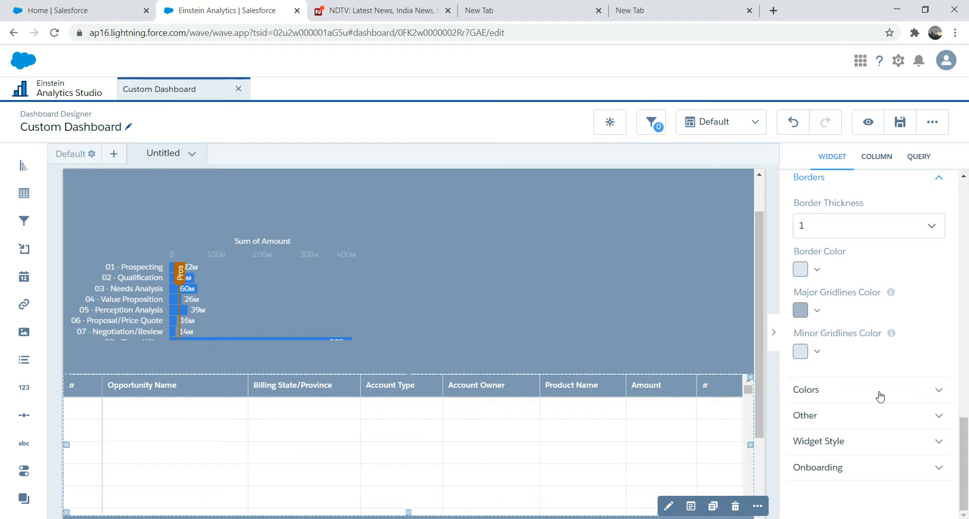
pyautogui.click(881, 397)
pyautogui.click(818, 434)
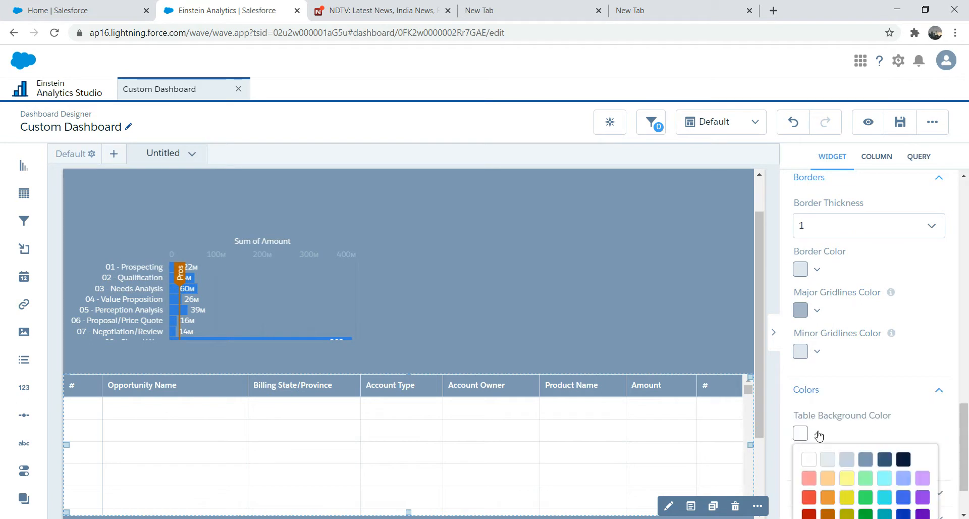
pyautogui.click(864, 459)
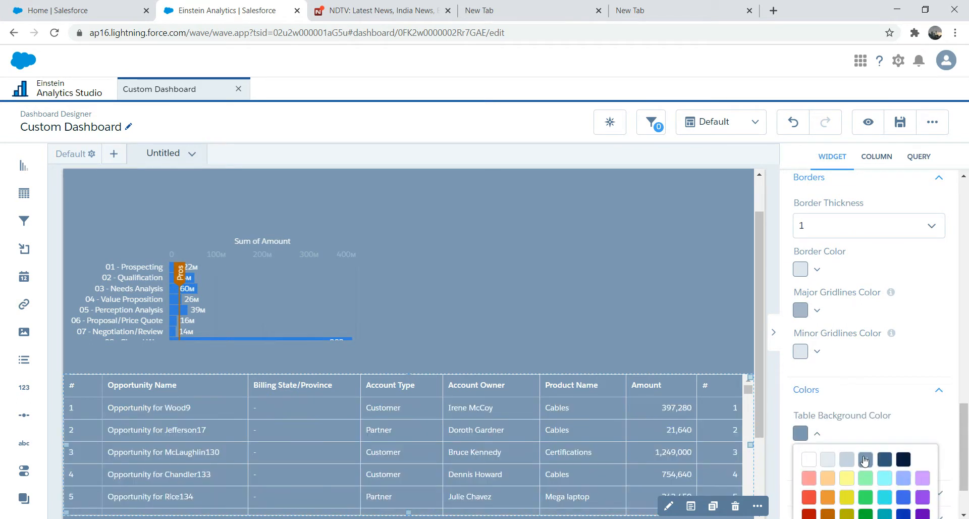
# Step: Turn off the row index column of the opportunity table
pyautogui.click(964, 353)
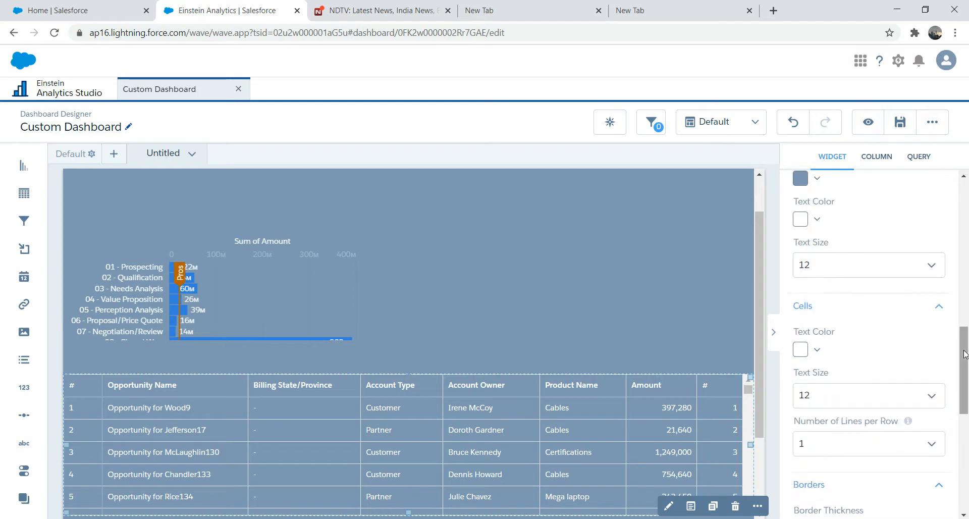
pyautogui.moveTo(965, 370); pyautogui.dragTo(956, 496)
pyautogui.click(948, 496)
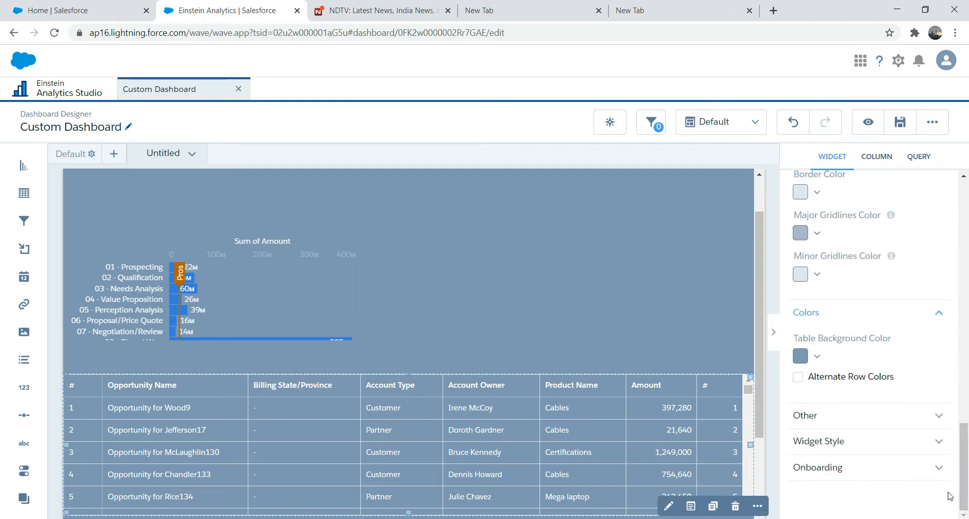
pyautogui.click(893, 417)
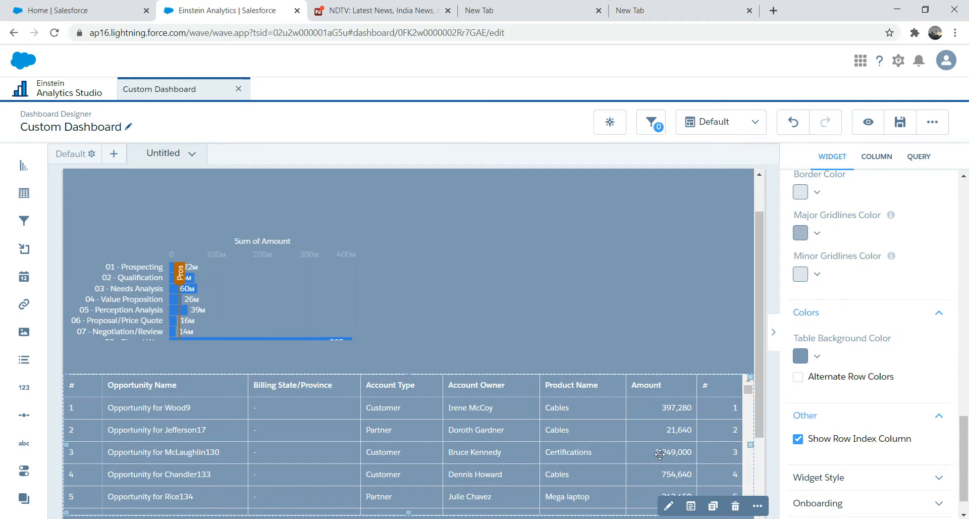
pyautogui.click(798, 438)
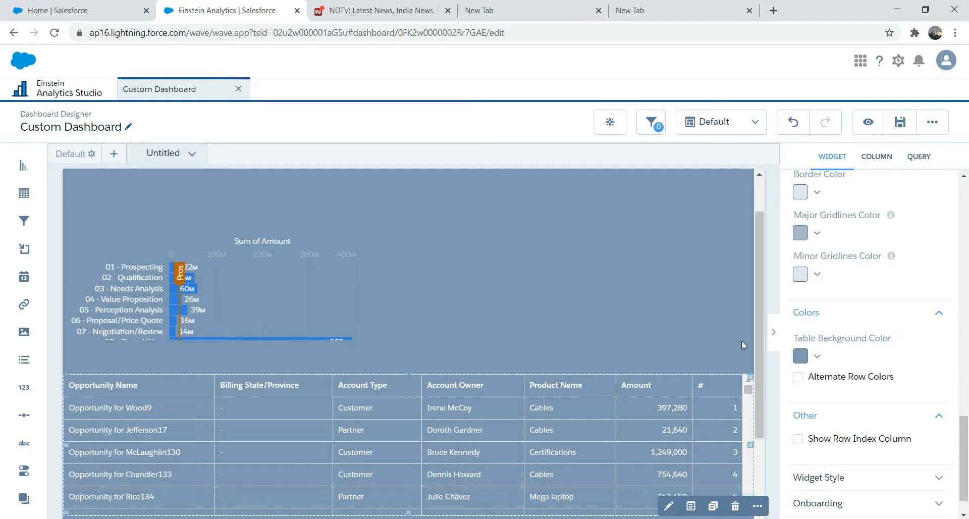
# Step: Delete the # column from the opportunity table's query and update the widget
pyautogui.click(583, 427)
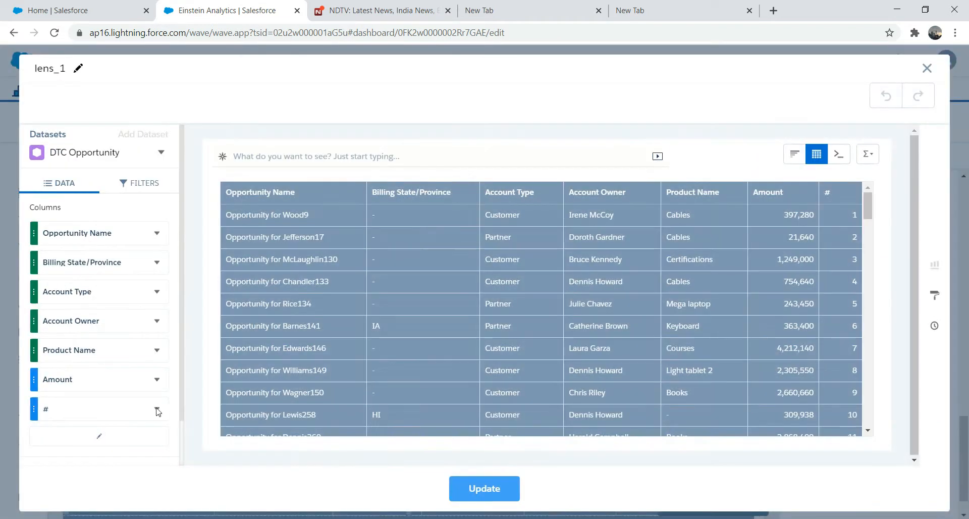
pyautogui.click(156, 410)
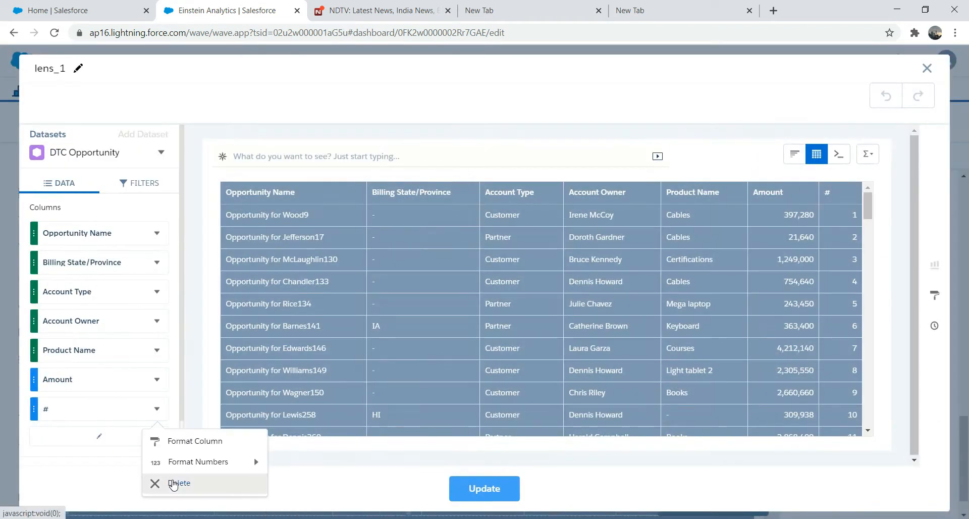
pyautogui.click(154, 485)
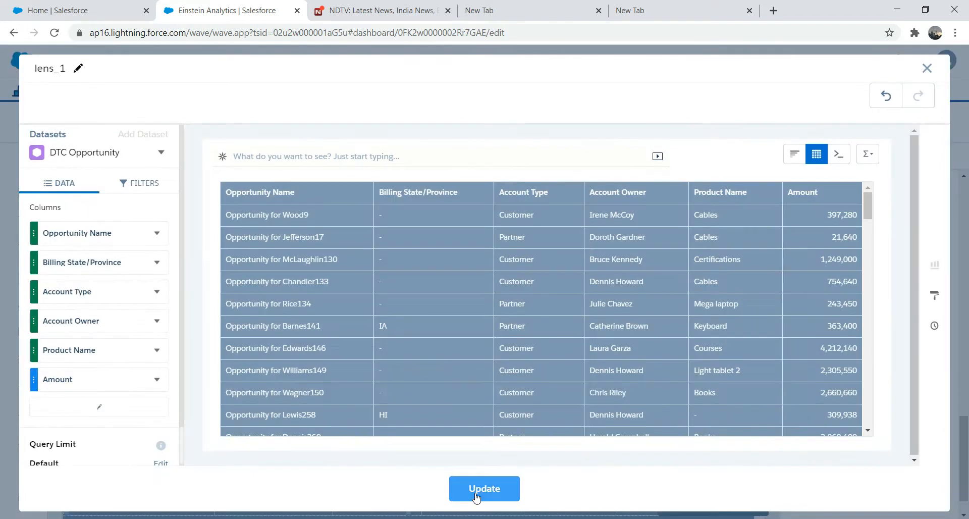
pyautogui.click(476, 495)
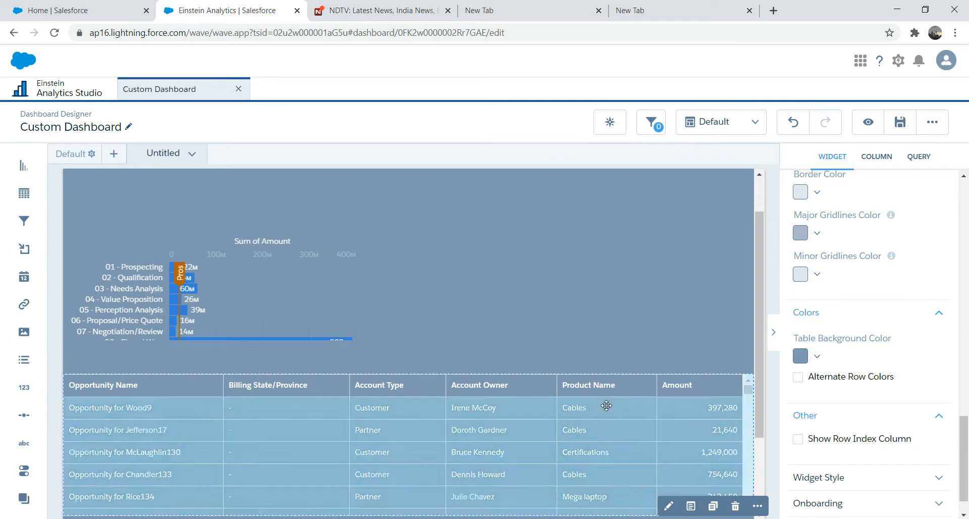
# Step: Save the Custom Dashboard
pyautogui.scroll(9, 967, 433)
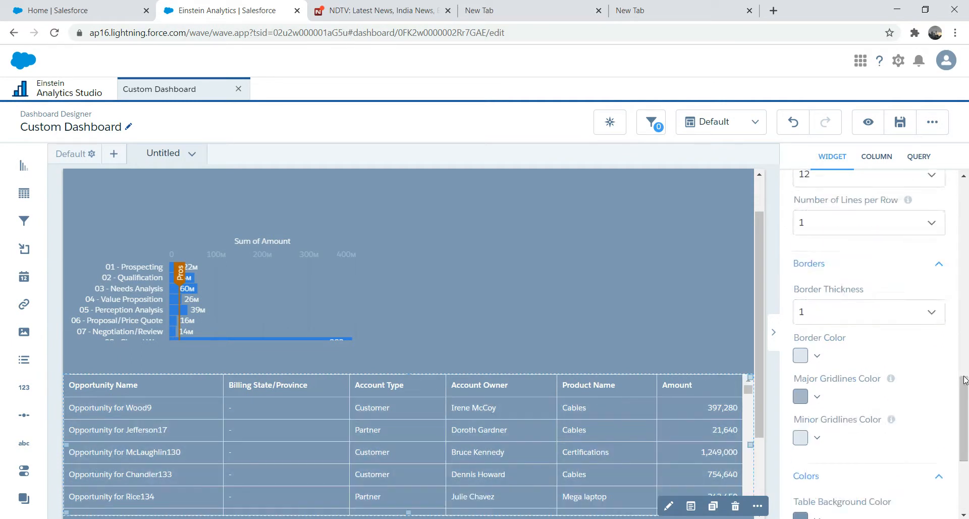
pyautogui.moveTo(964, 379); pyautogui.dragTo(942, 289)
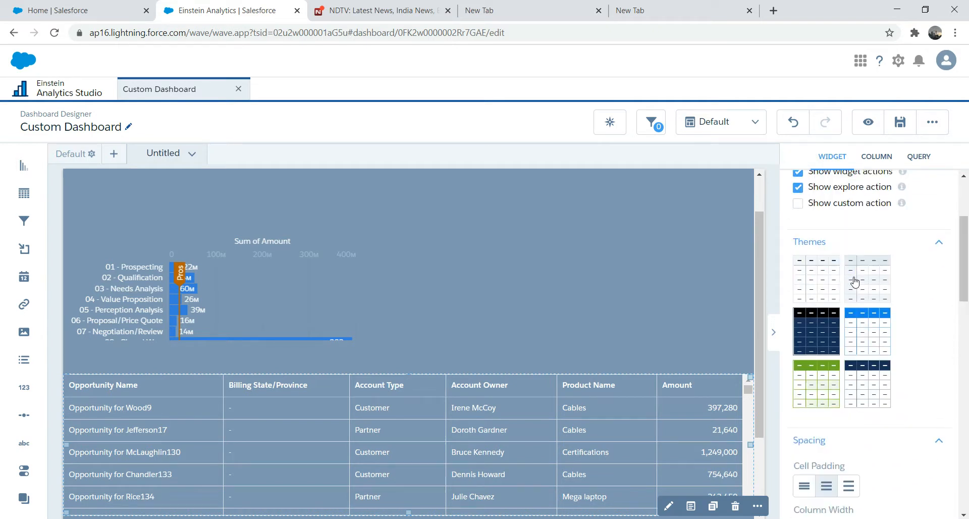
pyautogui.click(900, 122)
pyautogui.click(478, 424)
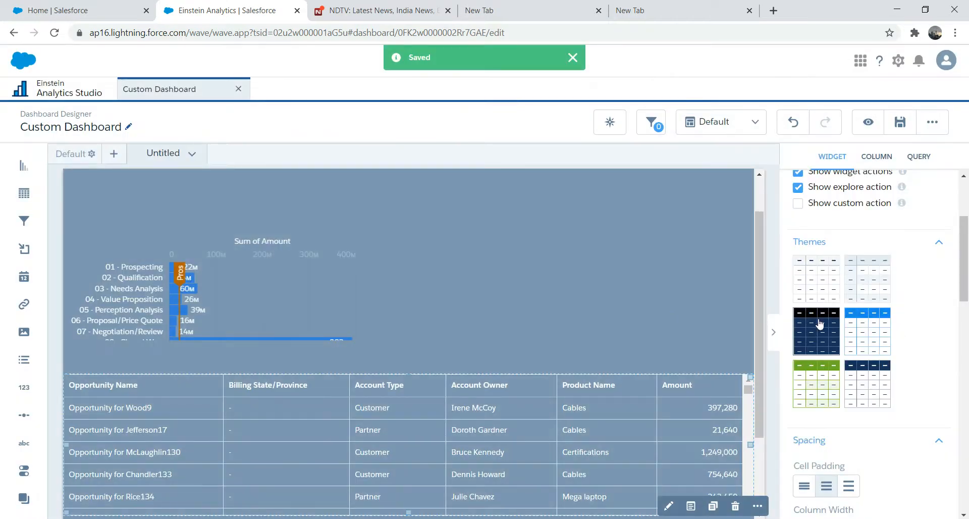
# Step: Try the light grey striped, the black and navy, and the plain white themes on the opportunity table, undoing each one
pyautogui.click(867, 282)
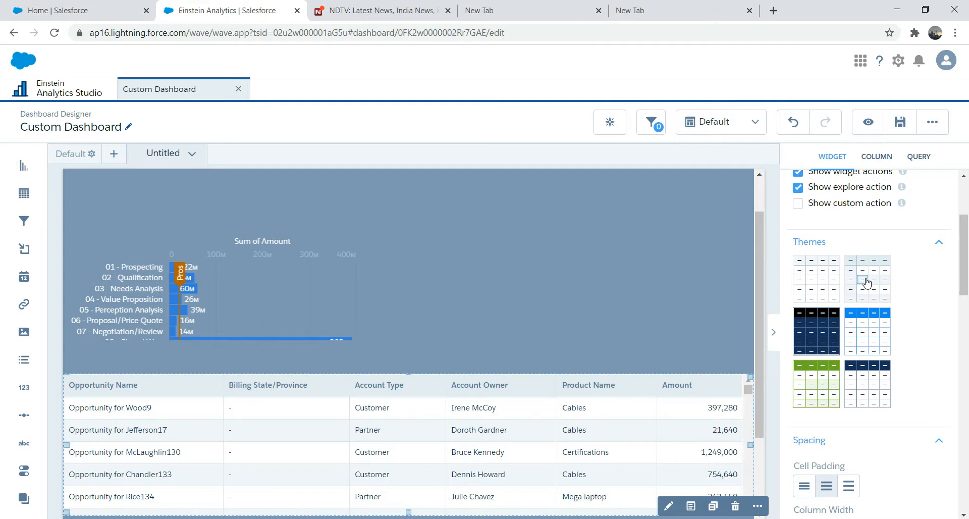
pyautogui.click(804, 132)
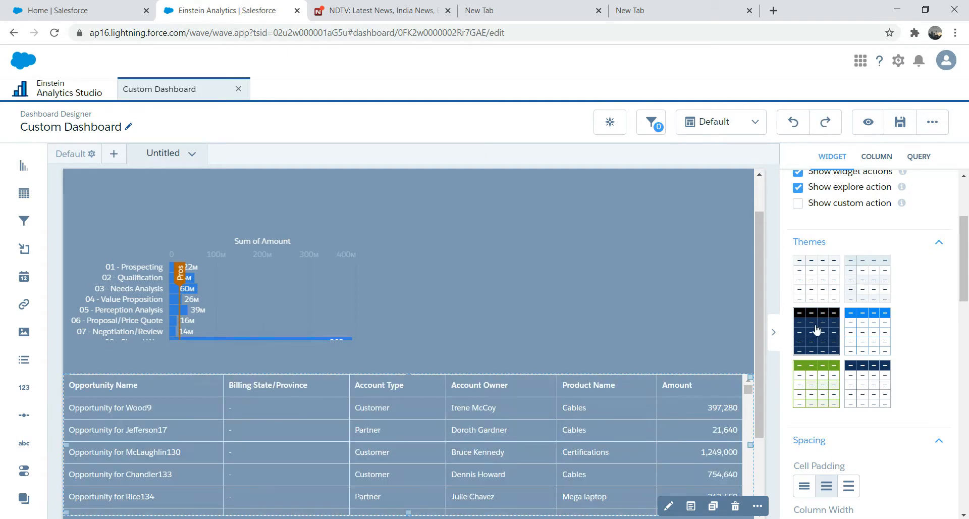
pyautogui.click(817, 330)
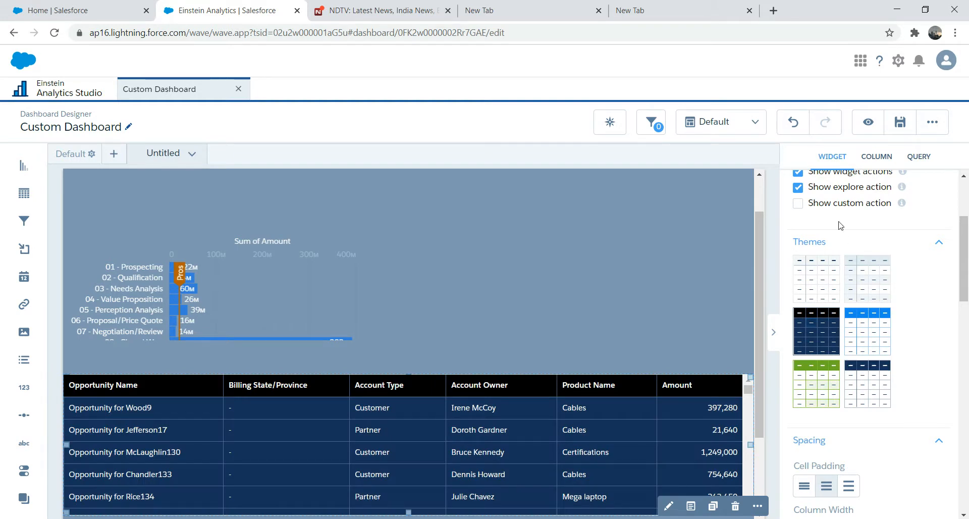
pyautogui.click(794, 123)
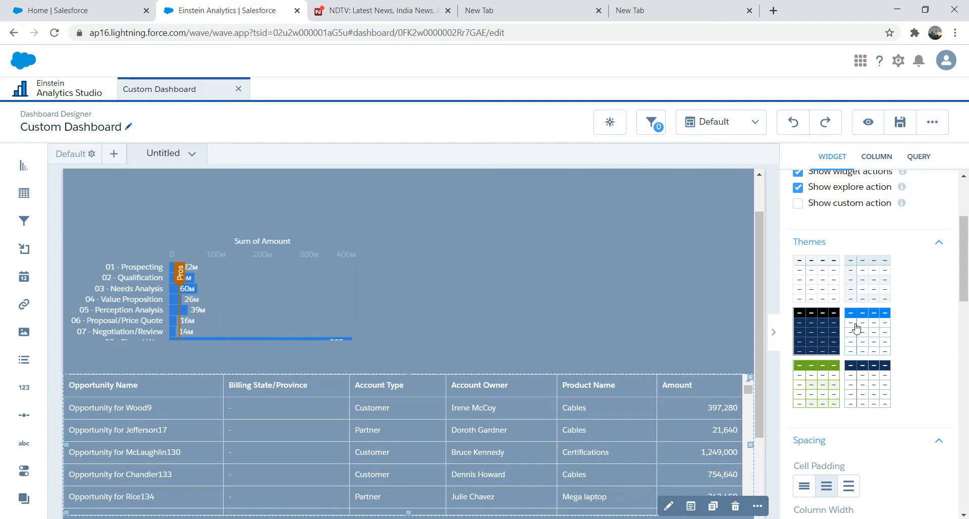
pyautogui.click(813, 284)
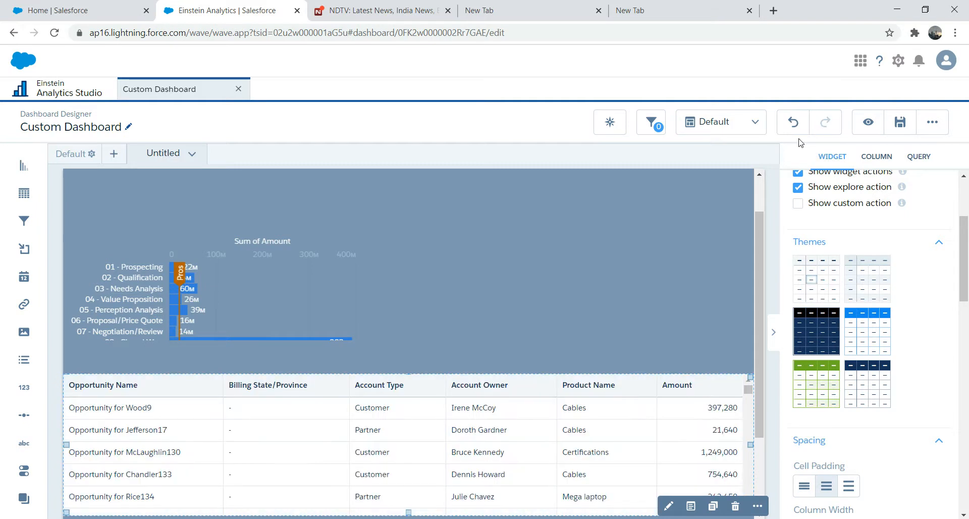
pyautogui.click(793, 123)
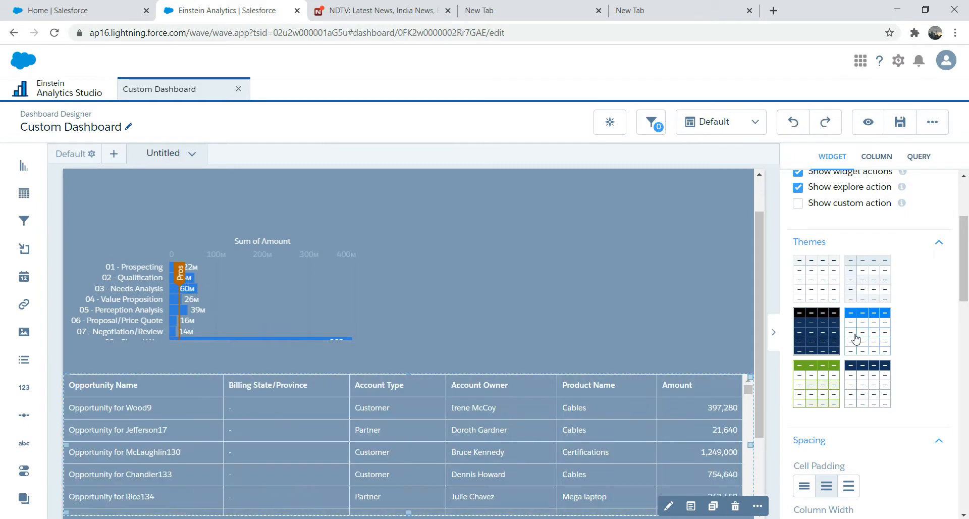
# Step: Try the bright blue header and navy header themes on the opportunity table, and undo these theme changes
pyautogui.click(866, 330)
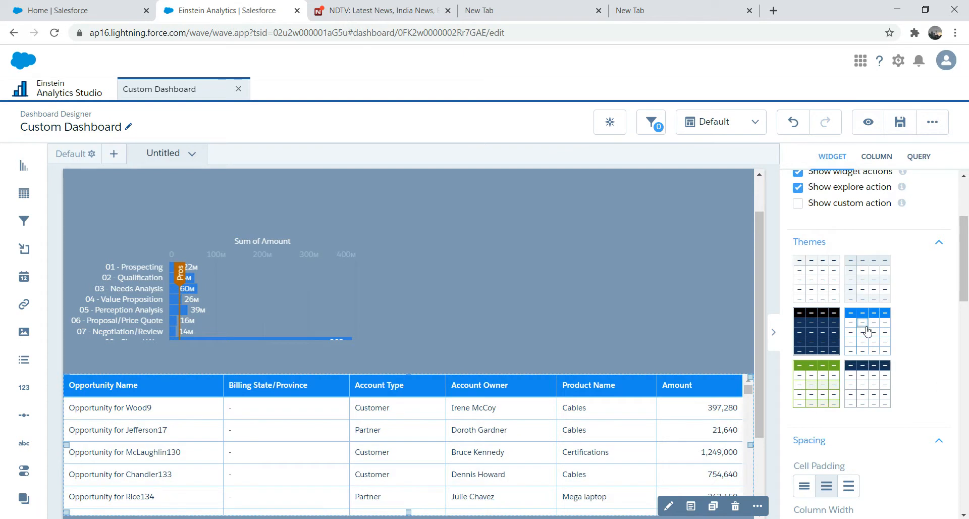
pyautogui.moveTo(759, 338)
pyautogui.mouseDown()
pyautogui.moveTo(759, 253)
pyautogui.moveTo(768, 341)
pyautogui.moveTo(759, 356)
pyautogui.moveTo(759, 287)
pyautogui.moveTo(759, 334)
pyautogui.mouseUp()
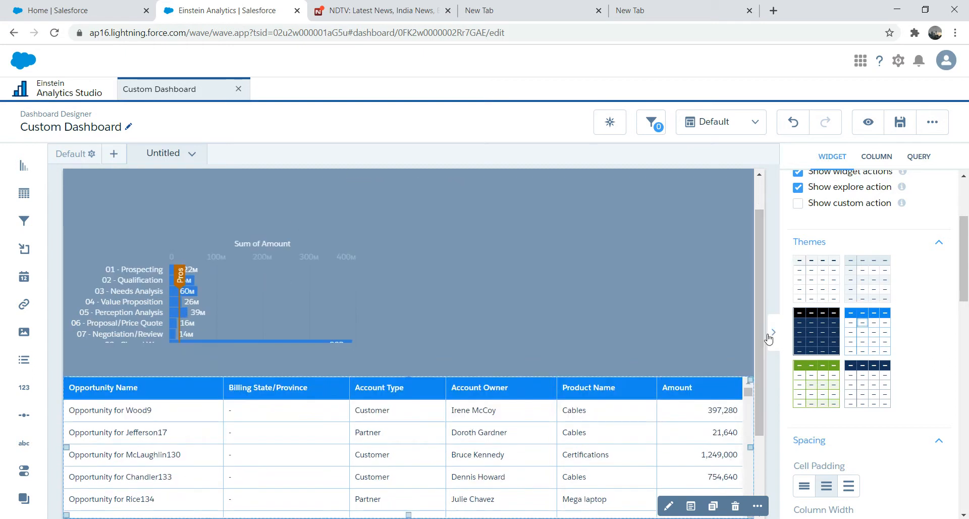
pyautogui.click(878, 384)
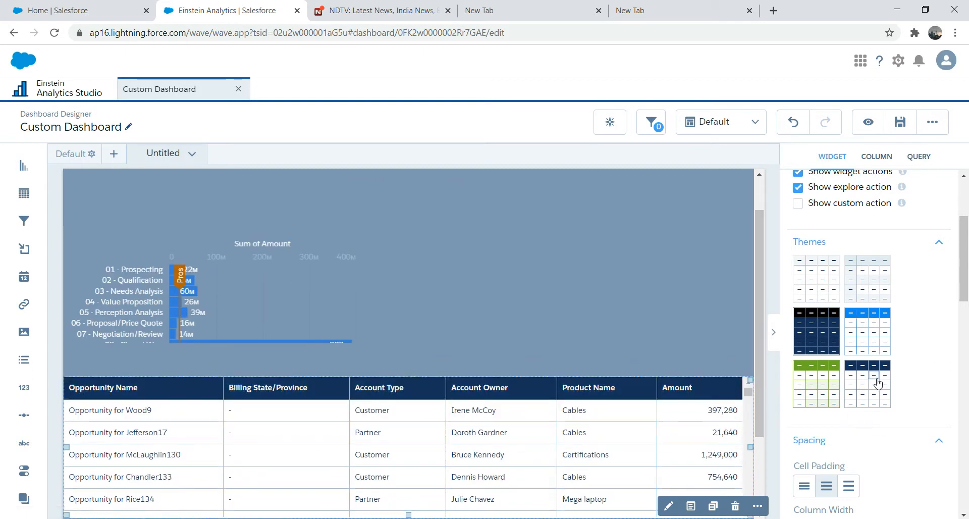
pyautogui.click(874, 331)
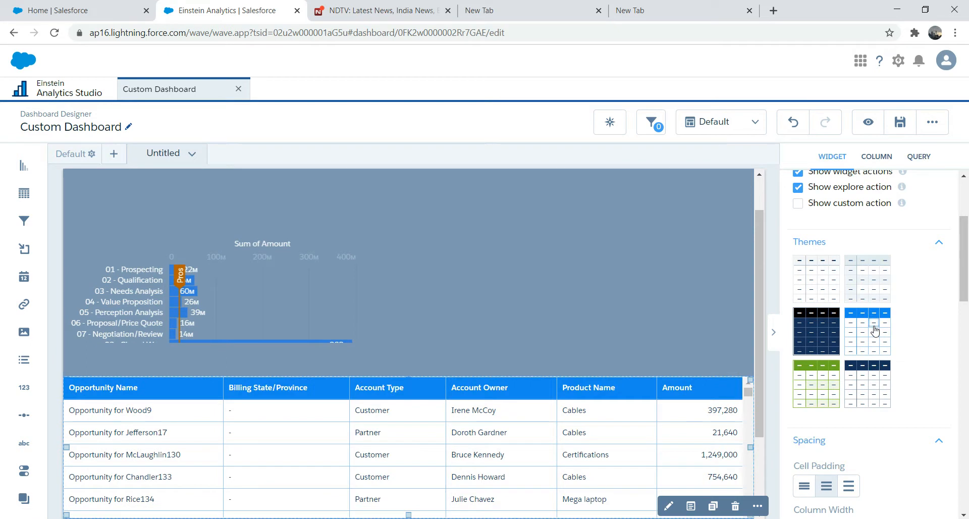
pyautogui.click(794, 126)
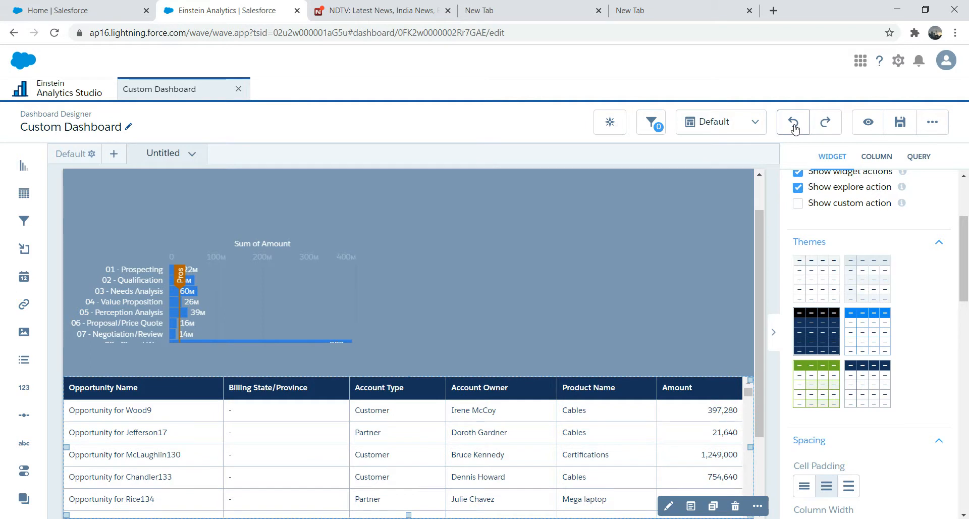
pyautogui.click(793, 127)
pyautogui.click(794, 126)
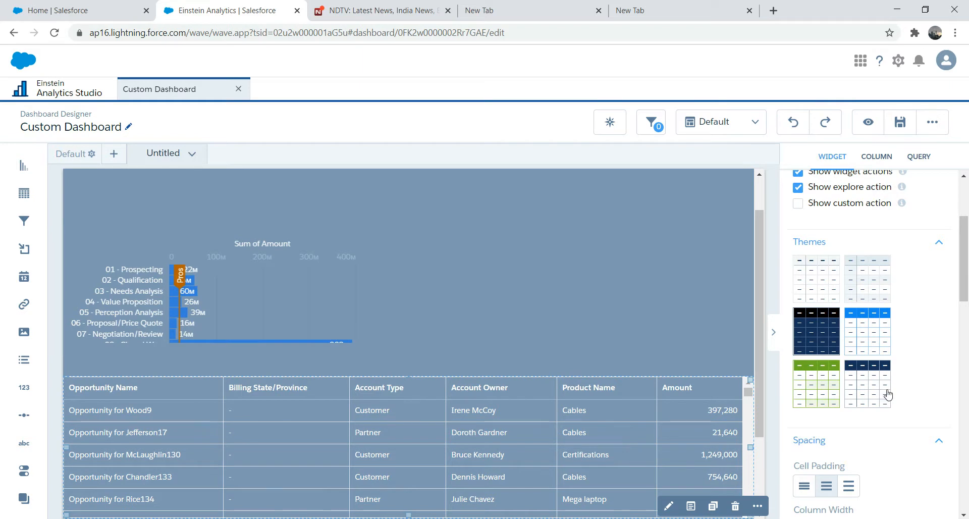
# Step: Set the opportunity table's header background to the dark blue one shade darker than the table, and deselect the table
pyautogui.moveTo(962, 282); pyautogui.dragTo(965, 313)
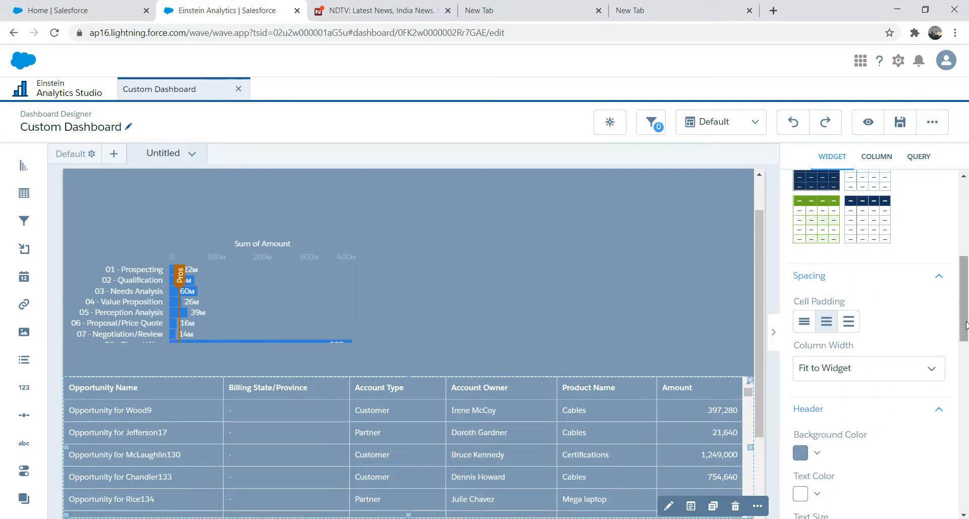
pyautogui.scroll(-2, 966, 324)
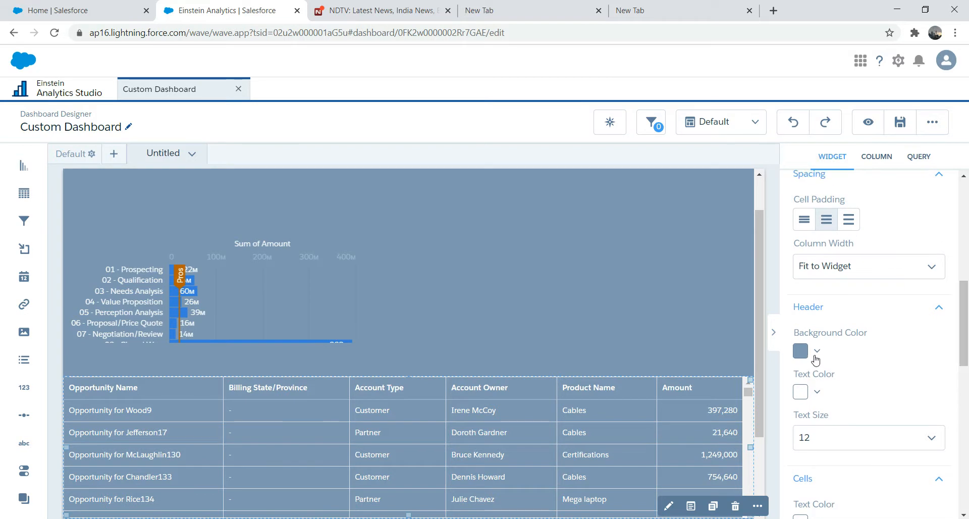
pyautogui.click(817, 352)
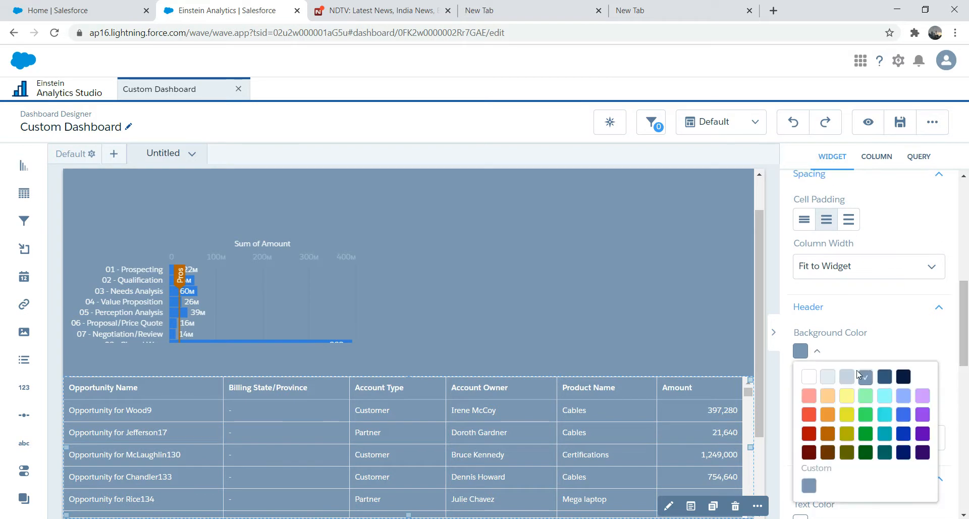
pyautogui.click(883, 378)
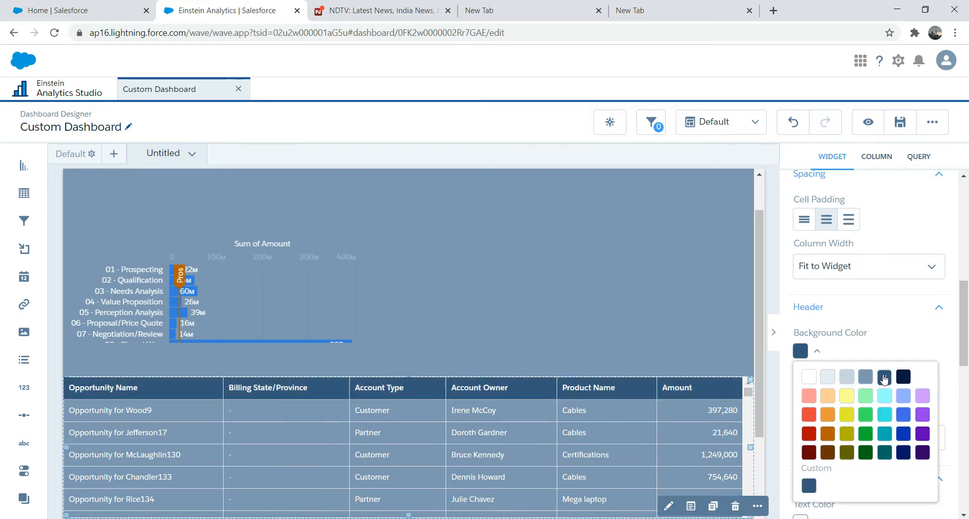
pyautogui.click(619, 339)
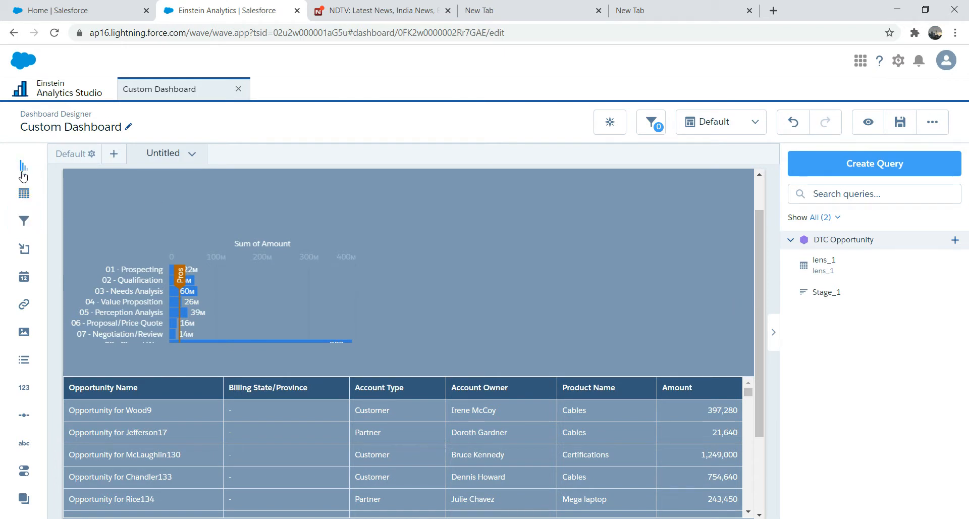
# Step: Add an empty chart widget beside the Stage amount chart and widen it to the dashboard's outer edge
pyautogui.moveTo(23, 166); pyautogui.dragTo(447, 325)
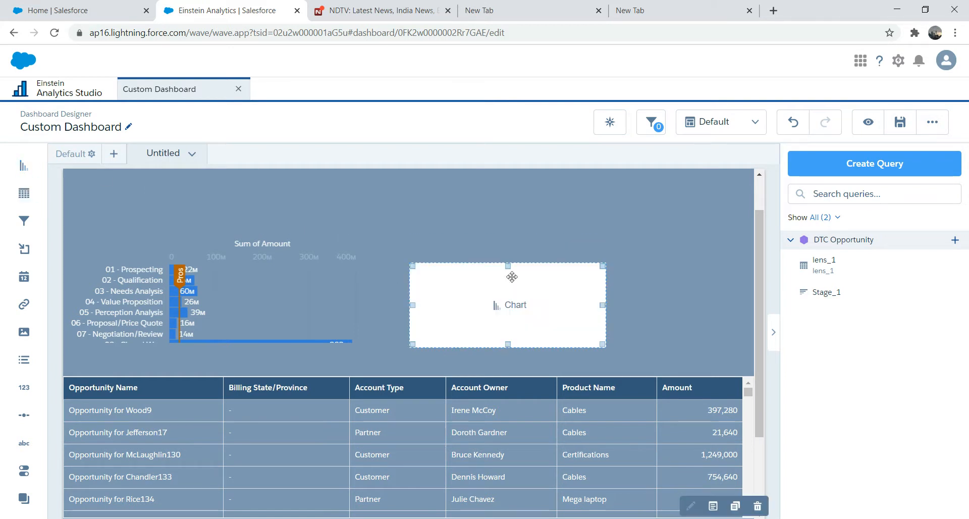
pyautogui.moveTo(507, 264); pyautogui.dragTo(501, 268)
pyautogui.click(600, 306)
pyautogui.moveTo(605, 305); pyautogui.dragTo(714, 306)
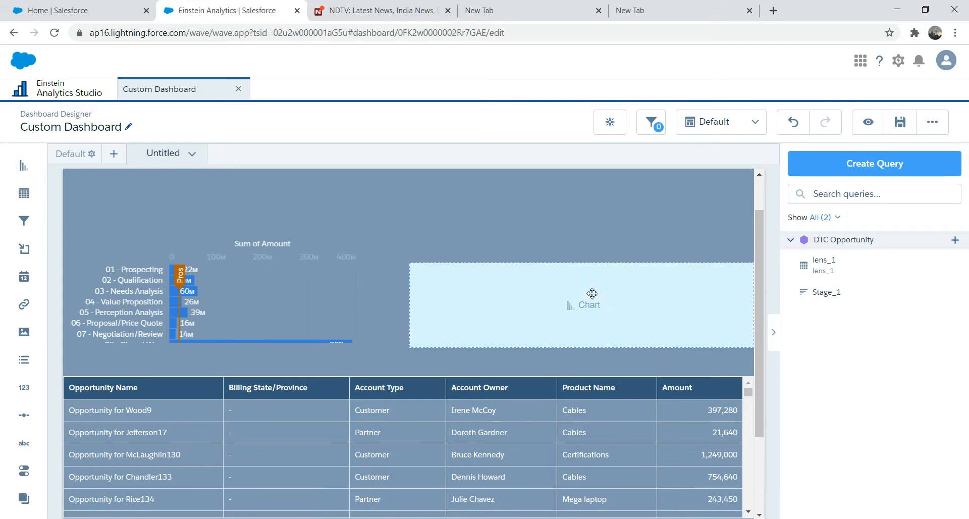
# Step: Build the empty chart's query on DTC Opportunity with Sum of Amount as bar length, grouped by Billing Country
pyautogui.click(583, 307)
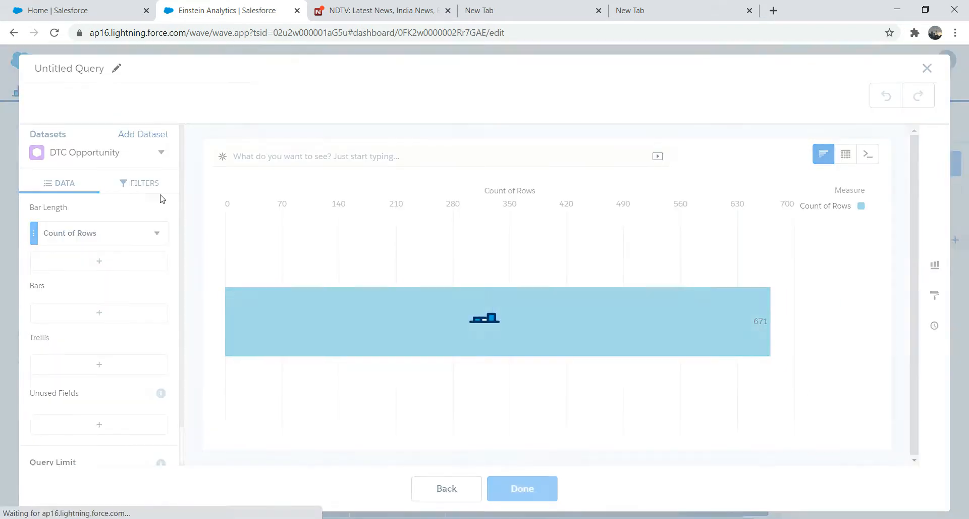
pyautogui.click(82, 238)
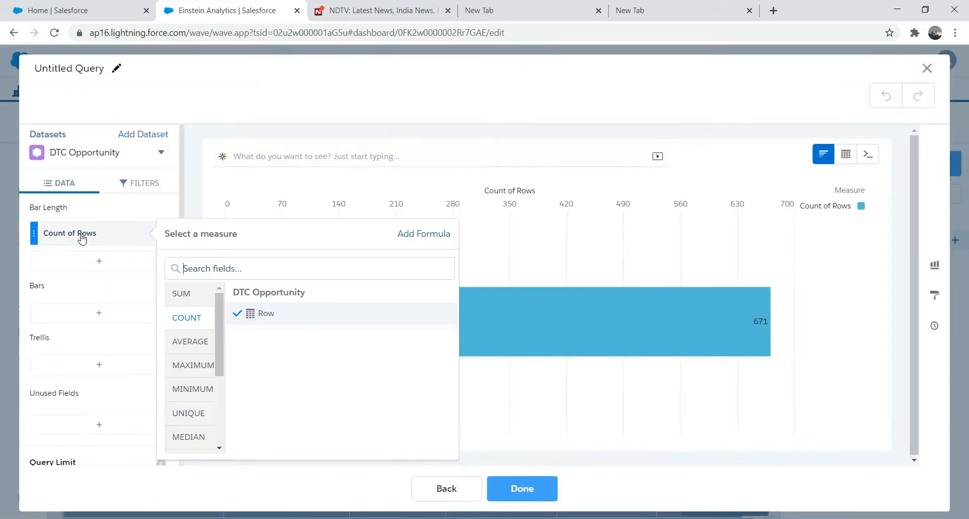
pyautogui.click(181, 295)
pyautogui.click(268, 345)
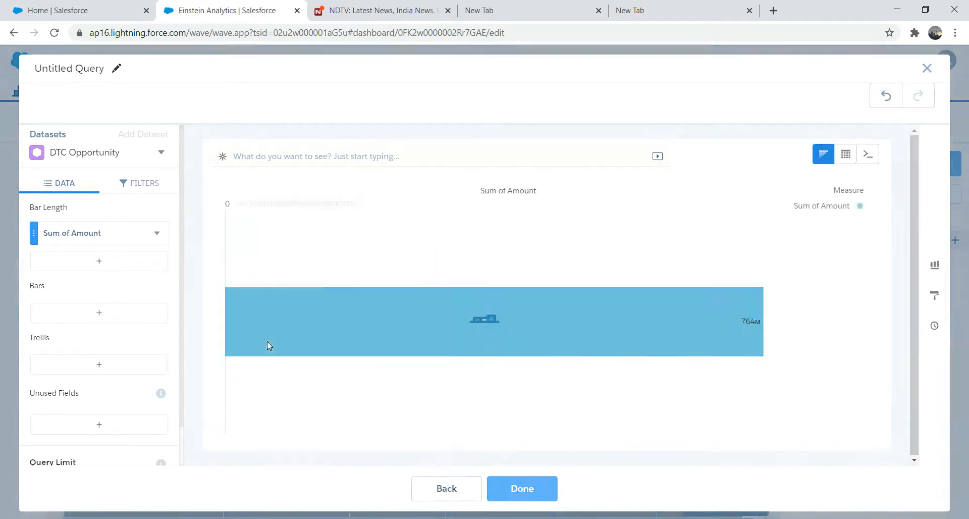
pyautogui.click(74, 314)
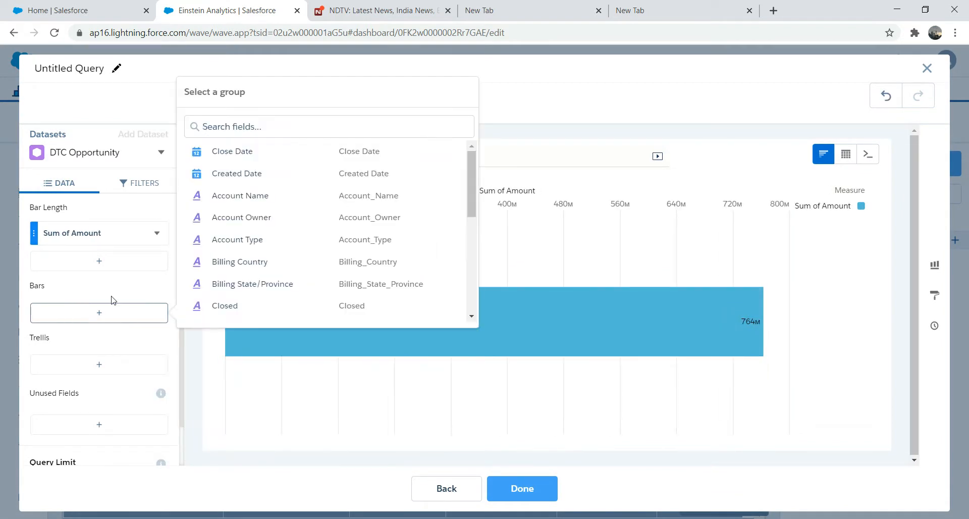
pyautogui.click(242, 265)
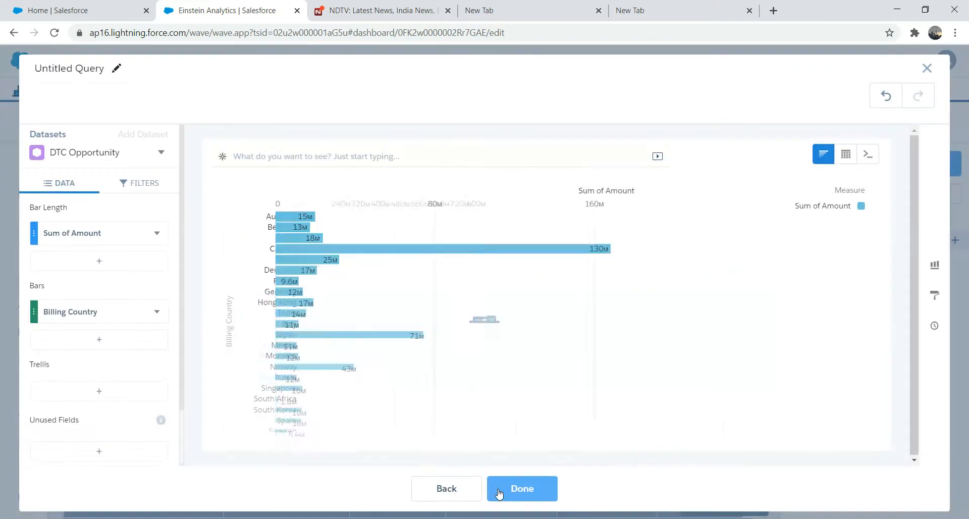
# Step: Change the Billing Country chart to the Map chart type and add it to the dashboard
pyautogui.click(935, 264)
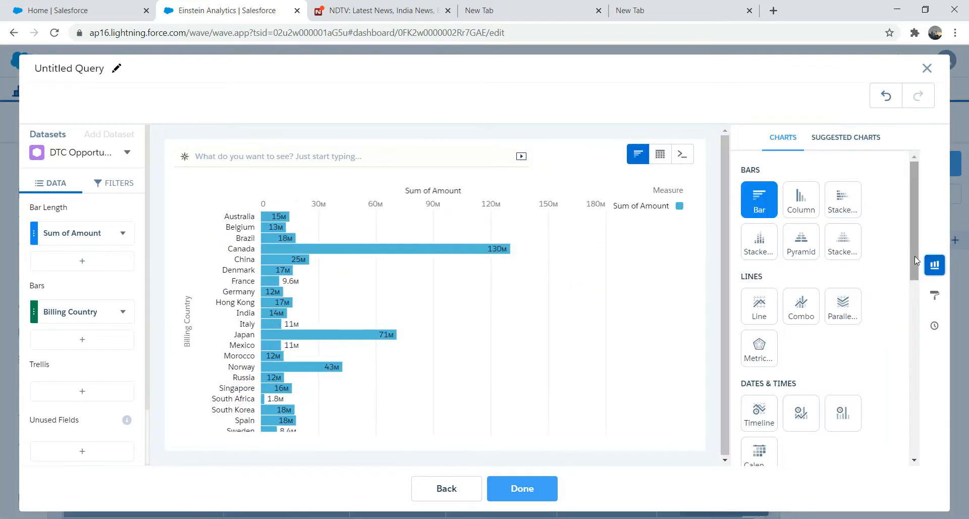
pyautogui.moveTo(914, 255); pyautogui.dragTo(938, 451)
pyautogui.click(765, 339)
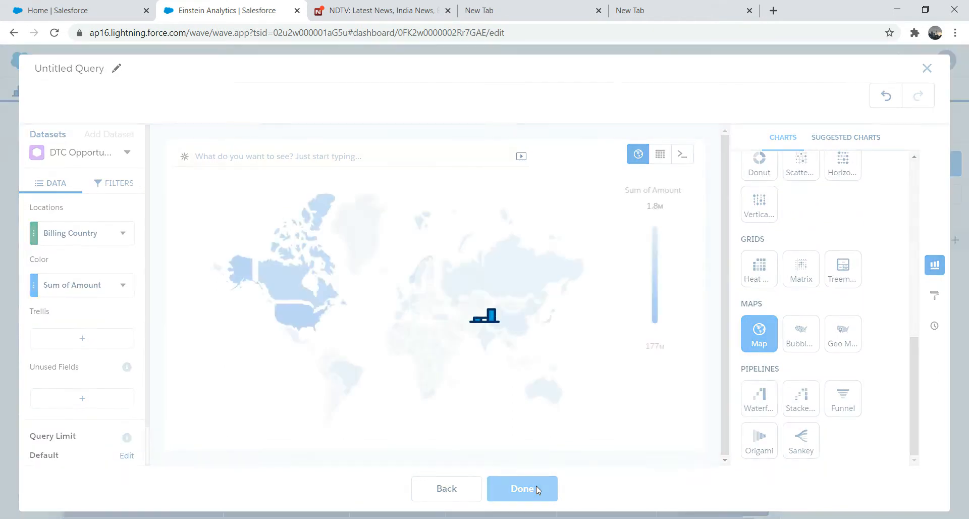
pyautogui.click(537, 490)
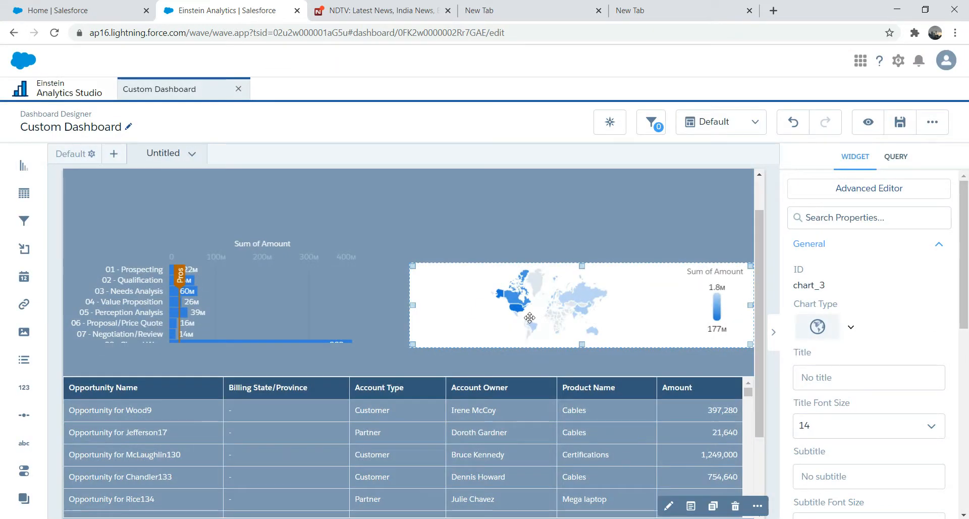
# Step: Move the map widget so that it sits directly against the Stage amount chart, and keep its query as it is
pyautogui.moveTo(582, 273); pyautogui.dragTo(590, 293)
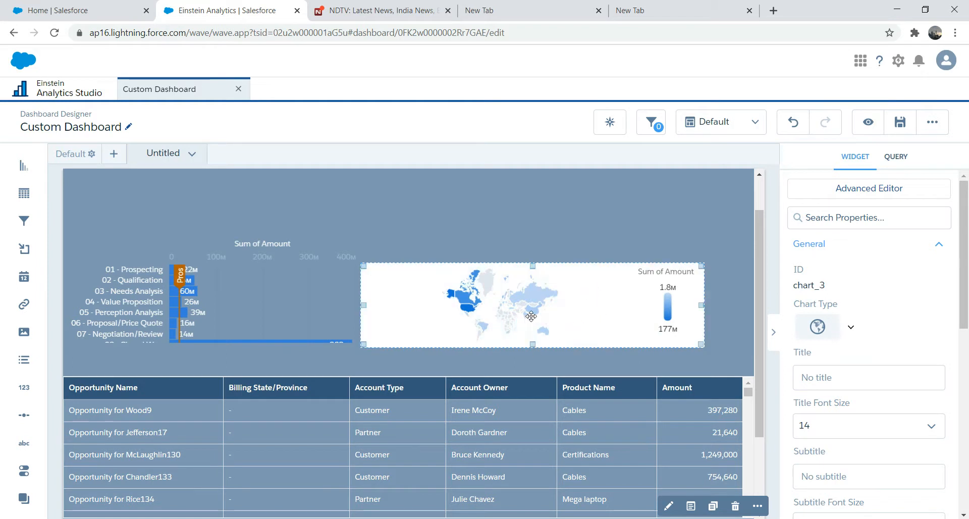
pyautogui.moveTo(703, 305); pyautogui.dragTo(703, 304)
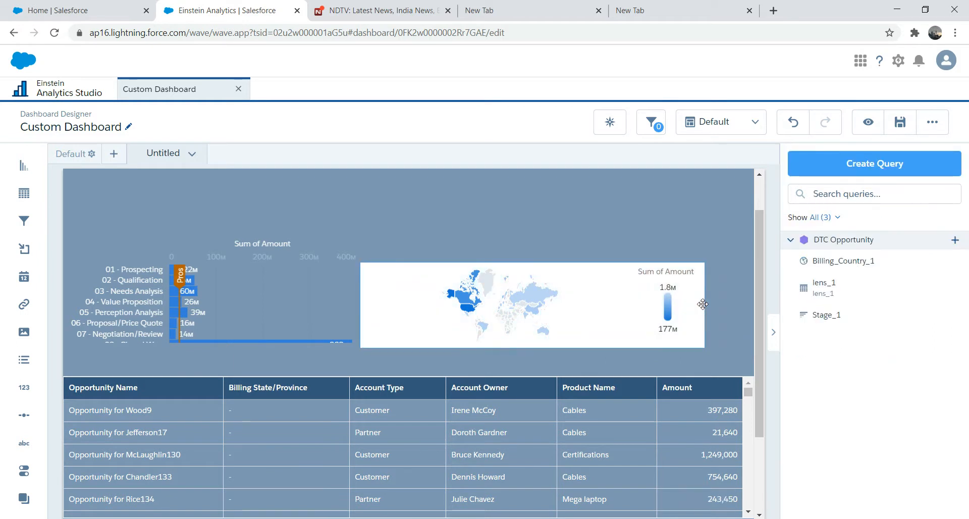
pyautogui.click(545, 318)
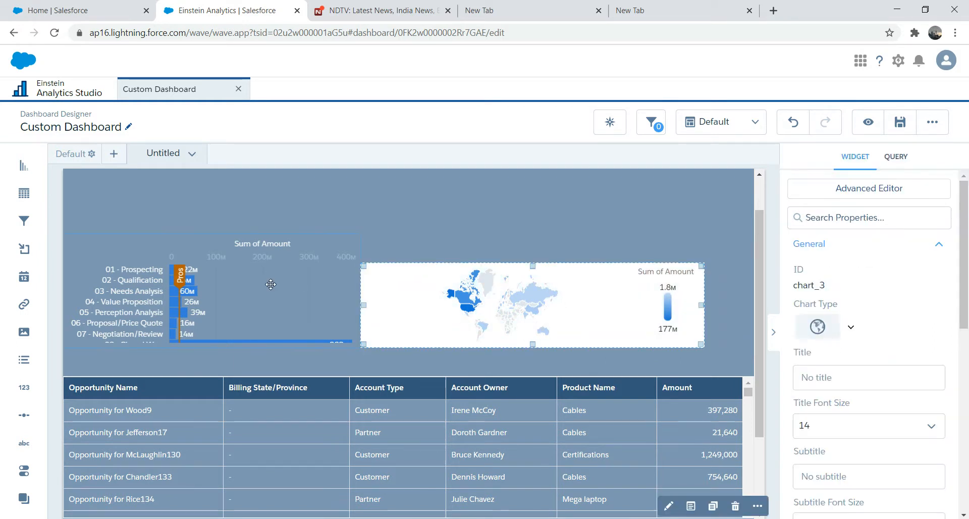
pyautogui.doubleClick(444, 319)
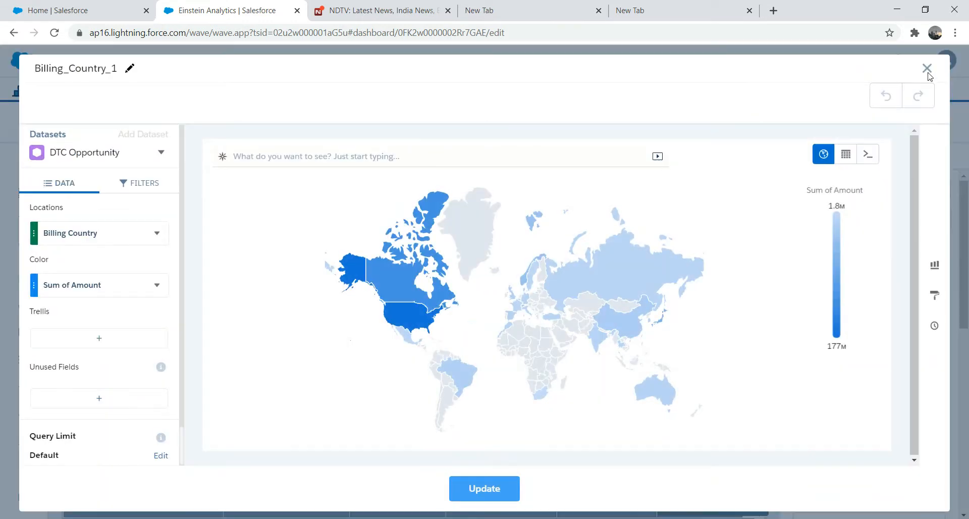
pyautogui.click(927, 68)
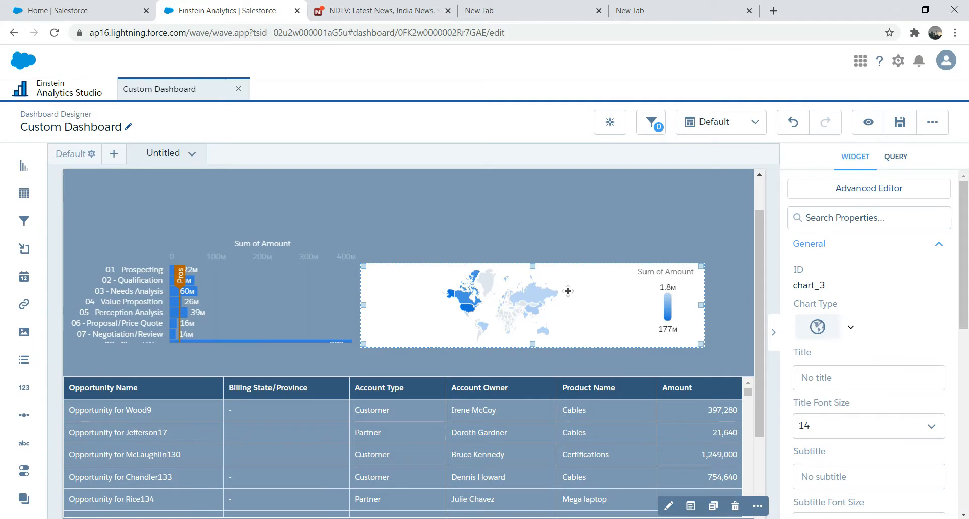
# Step: Enable Auto Zoom in the map widget's map settings
pyautogui.moveTo(964, 299); pyautogui.dragTo(963, 471)
pyautogui.click(874, 289)
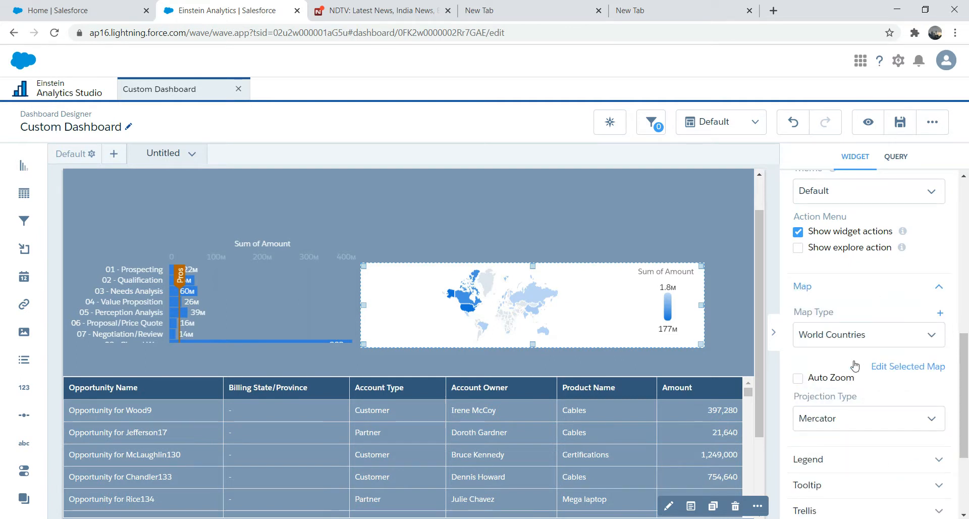
pyautogui.click(798, 378)
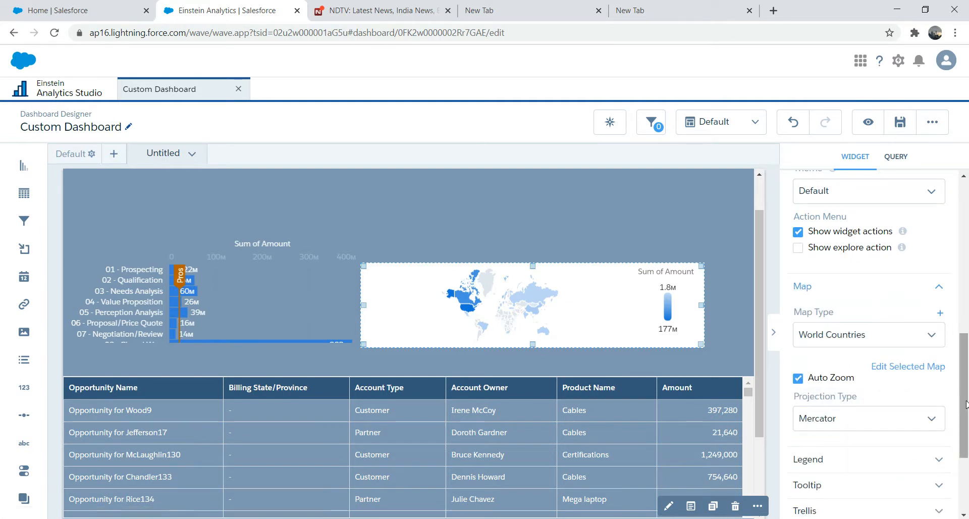
# Step: Try hiding the map's legend, and show it again
pyautogui.scroll(-3, 888, 333)
pyautogui.click(914, 319)
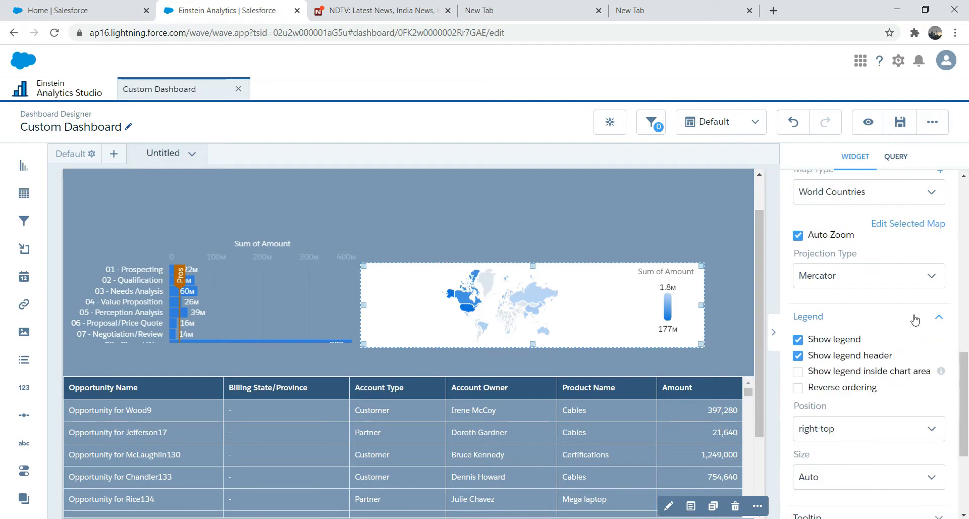
pyautogui.click(798, 340)
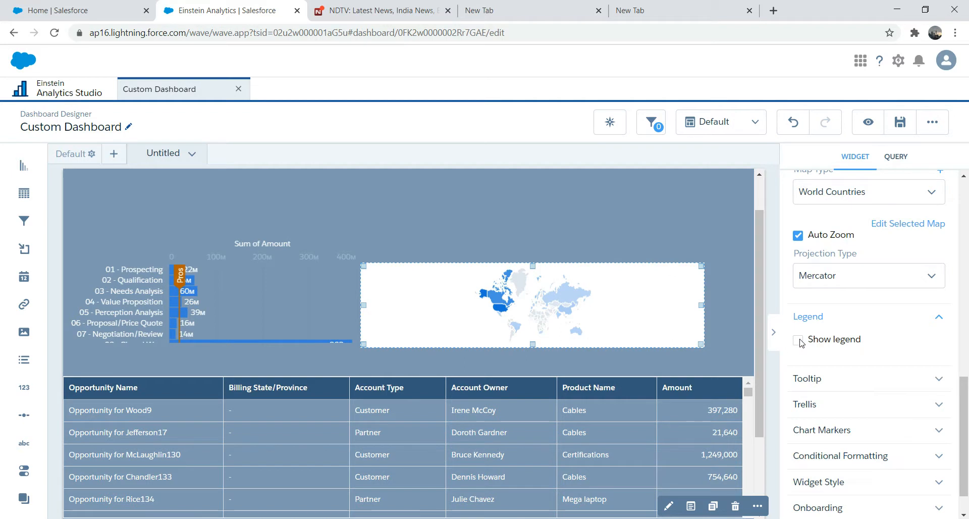
pyautogui.click(798, 340)
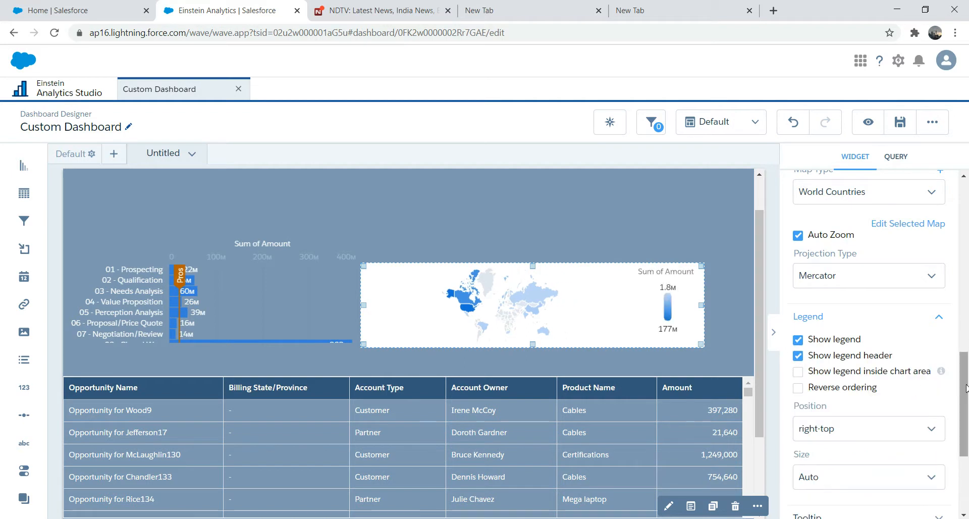
# Step: Set the map widget's background color to the same grey-blue as the dashboard
pyautogui.moveTo(966, 382); pyautogui.dragTo(966, 436)
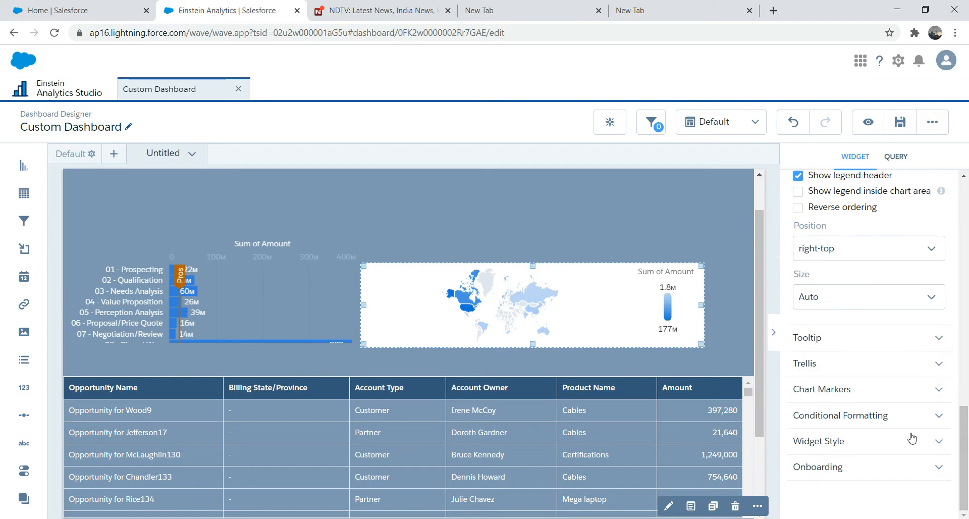
pyautogui.click(880, 391)
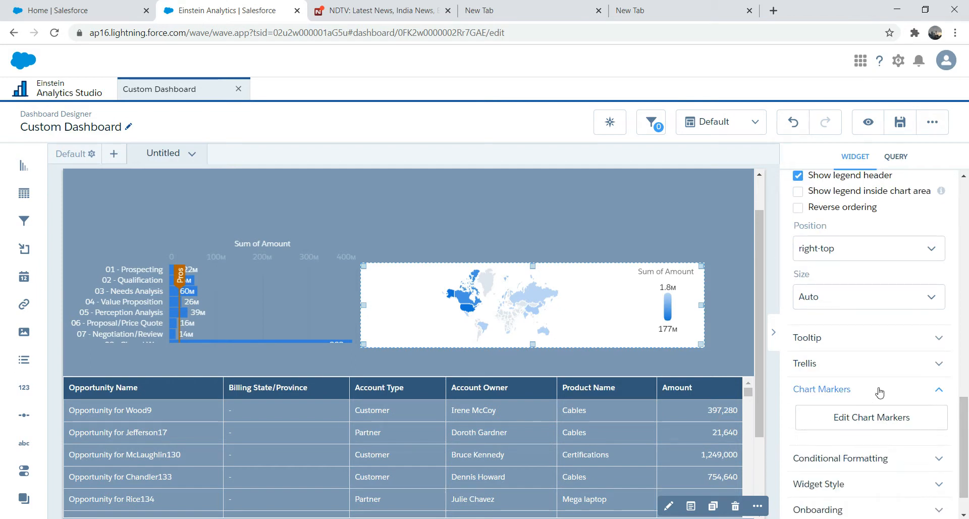
pyautogui.click(880, 392)
pyautogui.click(856, 448)
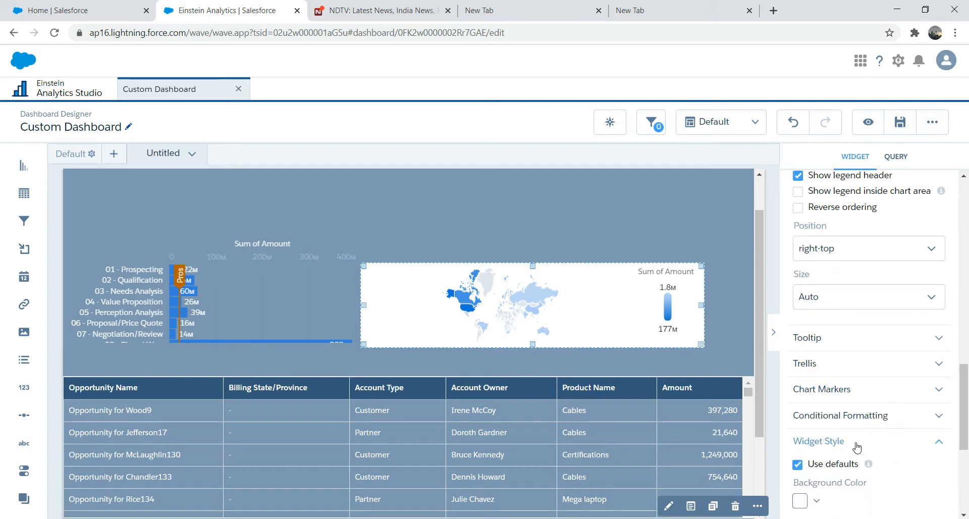
pyautogui.click(819, 502)
pyautogui.scroll(-4, 965, 444)
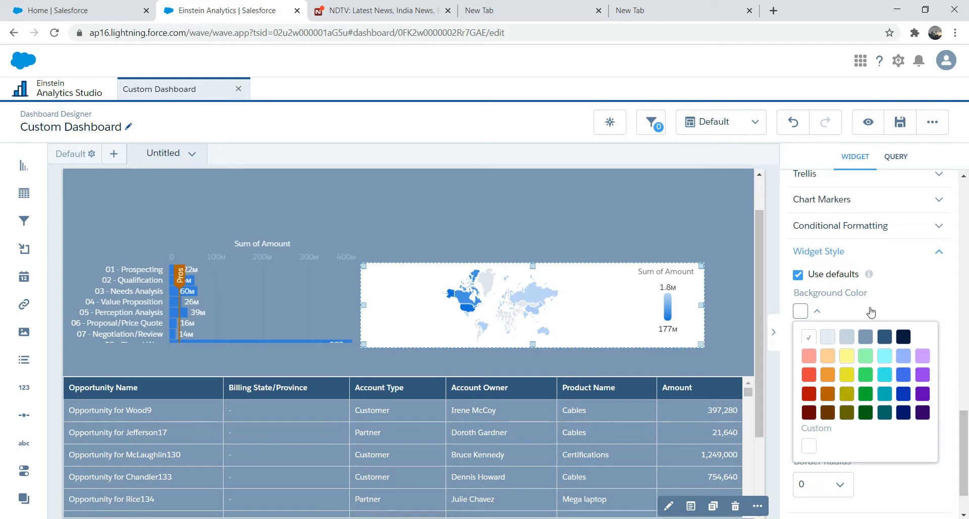
pyautogui.click(865, 337)
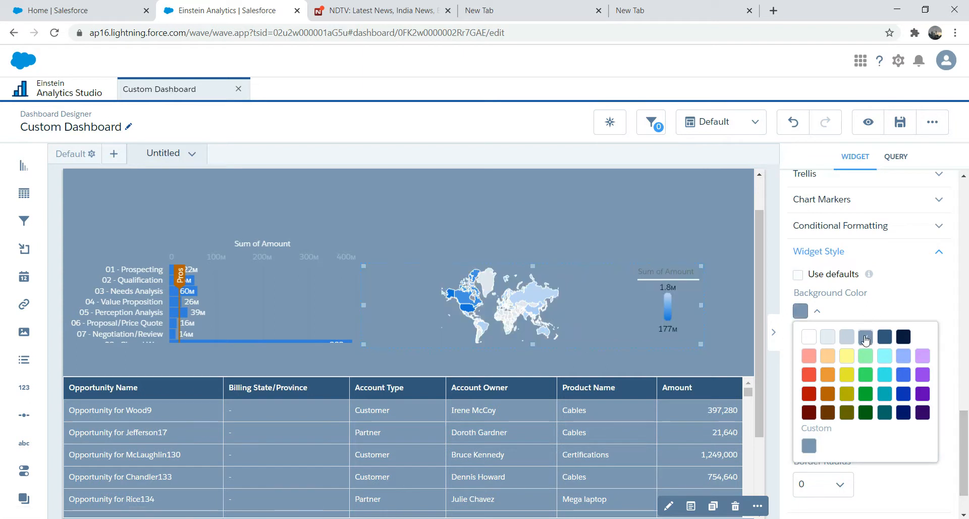
pyautogui.click(943, 336)
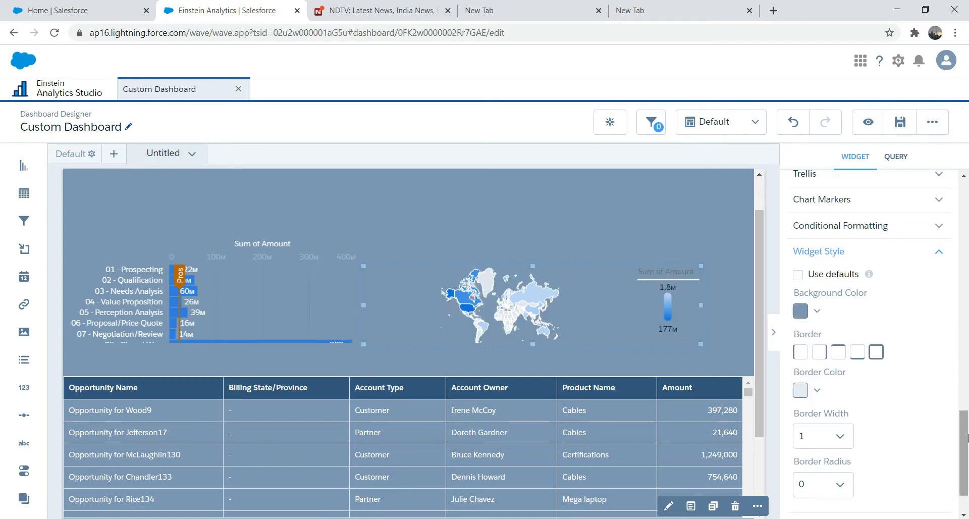
# Step: Apply the Dark theme to the map widget
pyautogui.moveTo(965, 454); pyautogui.dragTo(960, 293)
pyautogui.click(839, 339)
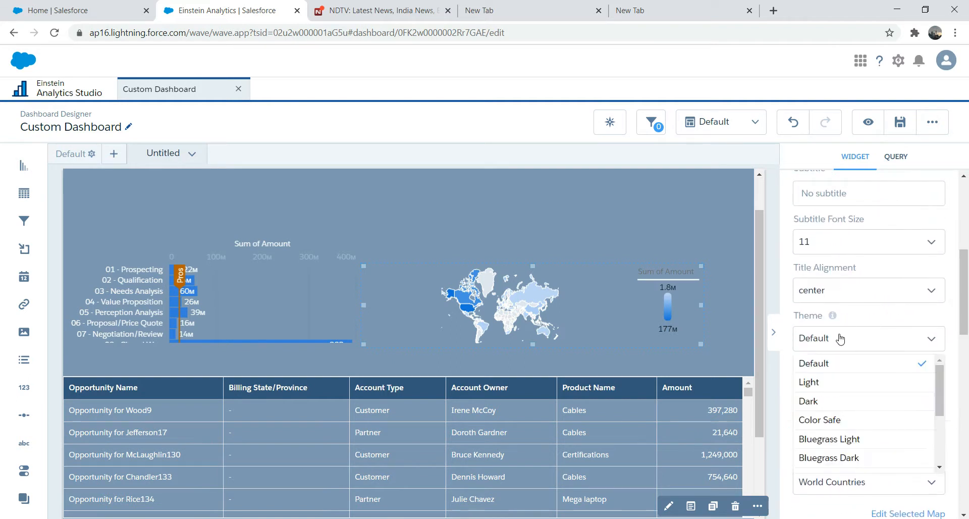
pyautogui.click(808, 402)
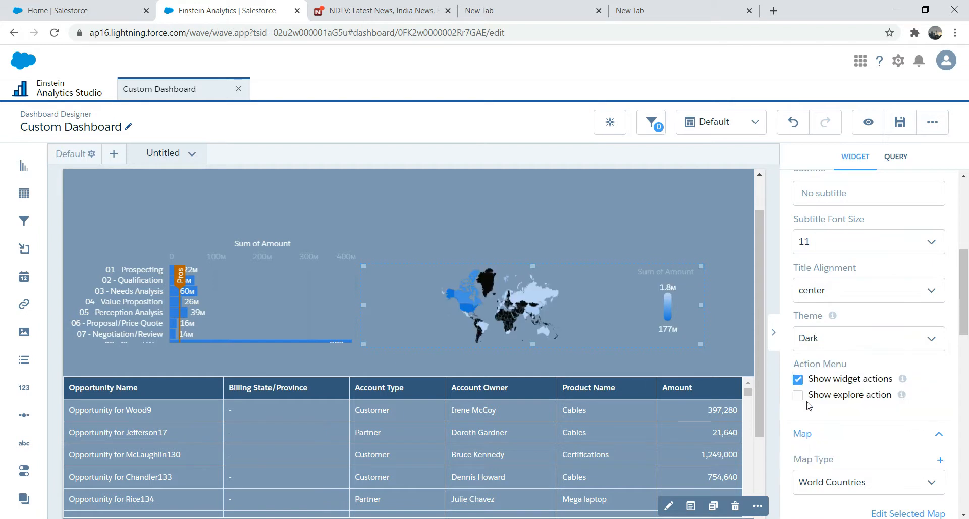
# Step: Try the Color Safe and Sunrise Dark themes on the map widget
pyautogui.click(927, 345)
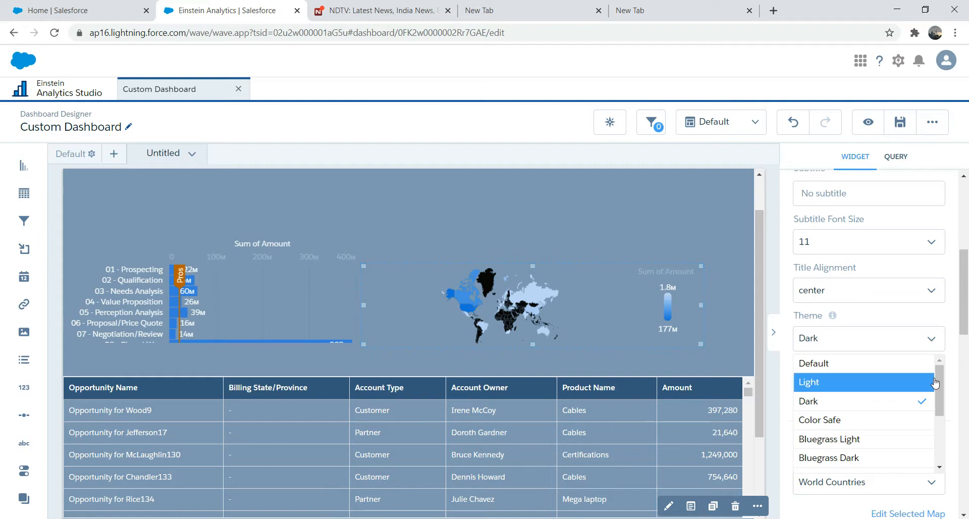
pyautogui.moveTo(938, 376); pyautogui.dragTo(939, 388)
pyautogui.scroll(-1, 853, 404)
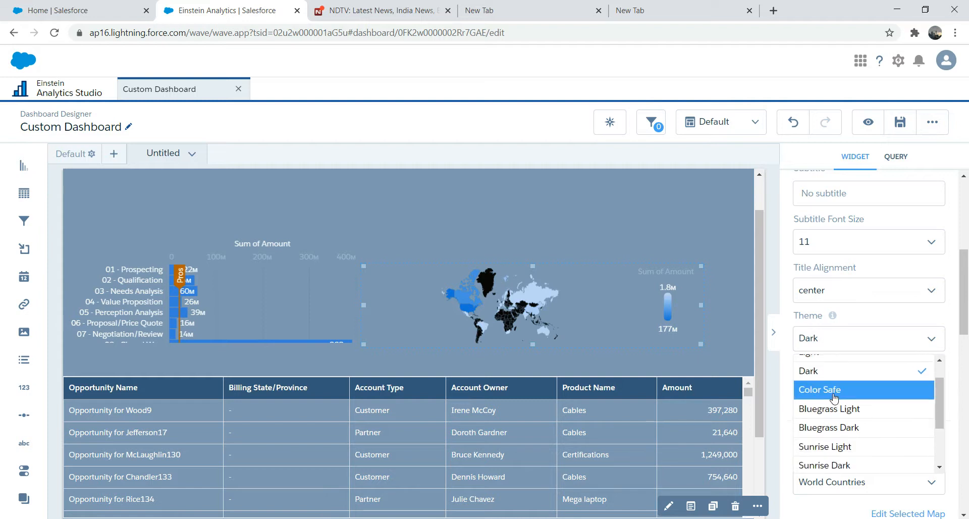
pyautogui.click(849, 389)
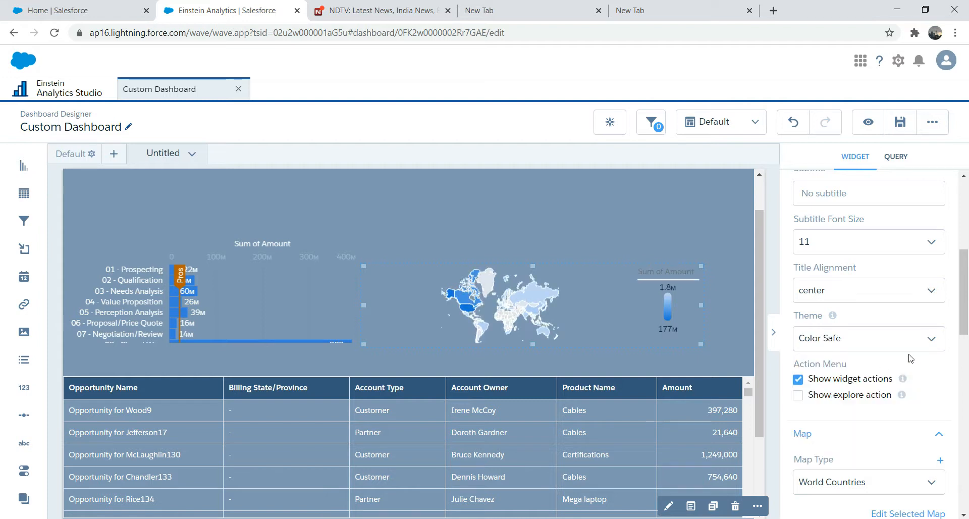
pyautogui.click(931, 339)
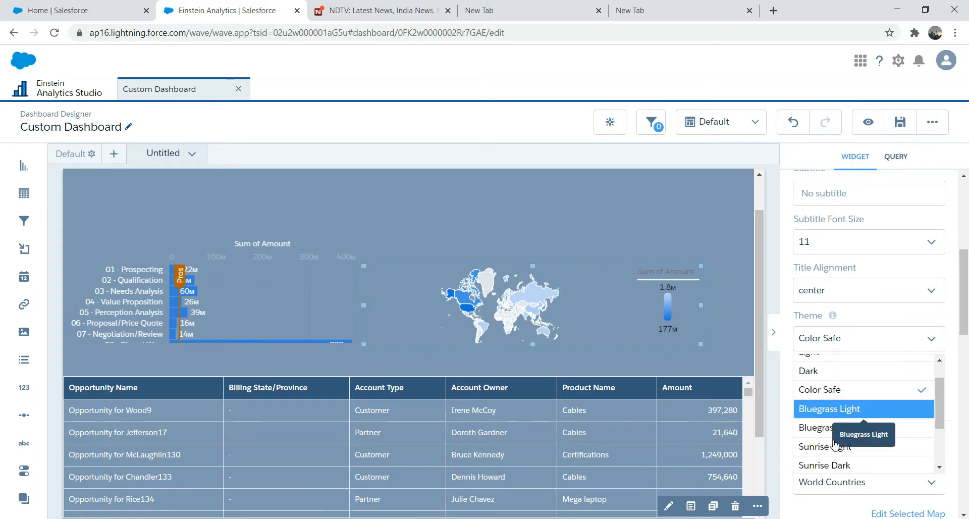
pyautogui.click(824, 465)
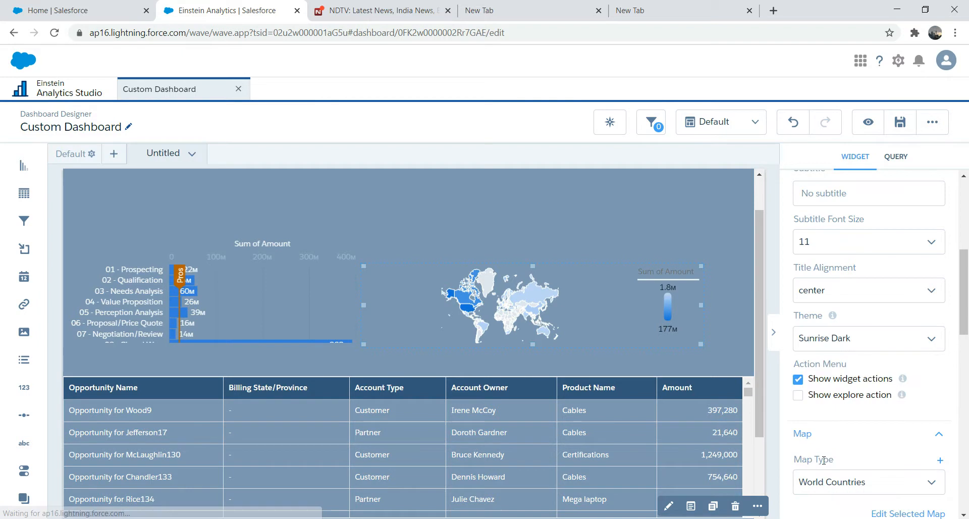
# Step: Look through the remaining chart themes and set the map widget's theme back to Dark
pyautogui.click(924, 342)
pyautogui.moveTo(940, 410); pyautogui.dragTo(938, 438)
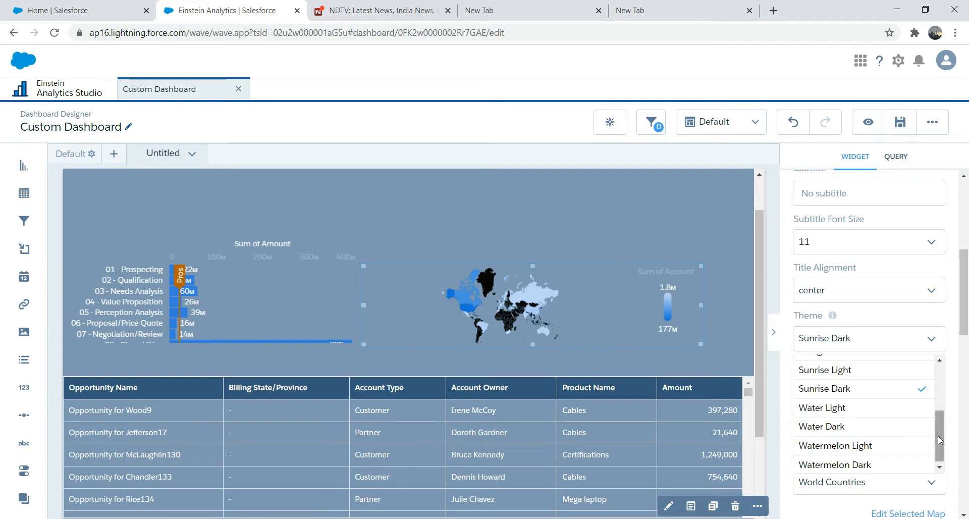
pyautogui.scroll(2, 939, 439)
pyautogui.scroll(1, 940, 439)
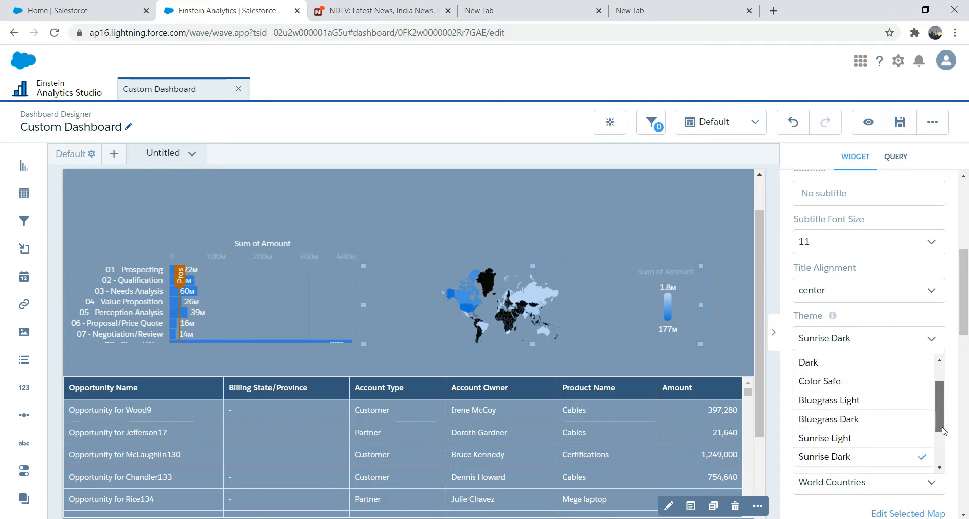
pyautogui.scroll(2, 941, 430)
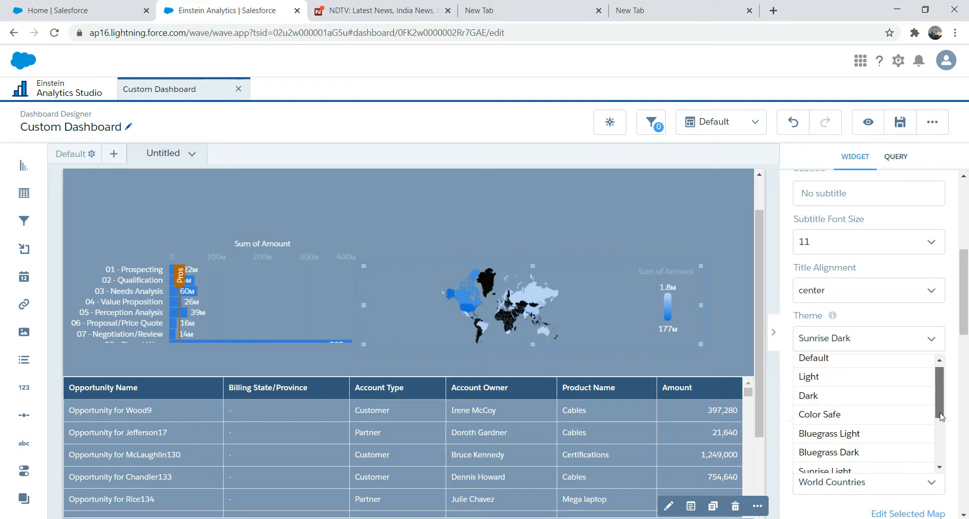
pyautogui.click(834, 405)
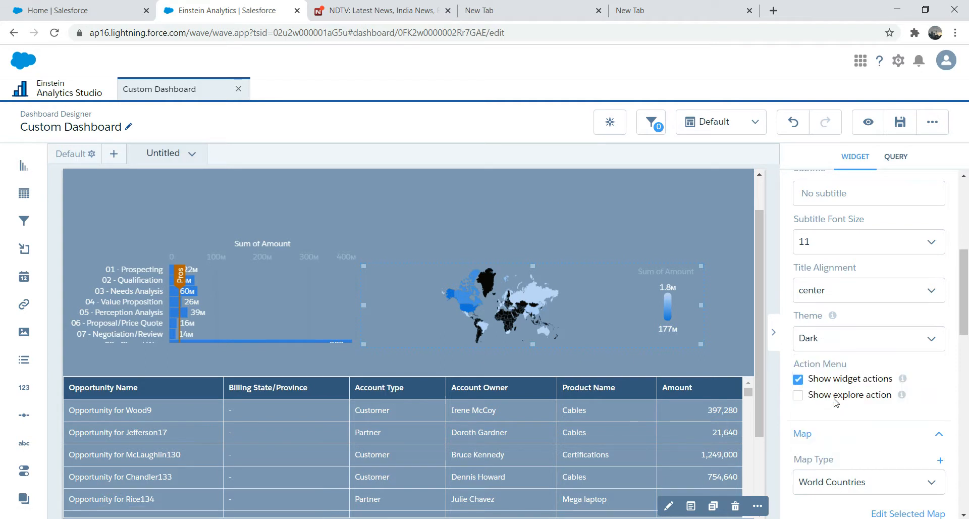
# Step: Apply the Color Safe theme to the map widget
pyautogui.click(844, 341)
pyautogui.click(823, 413)
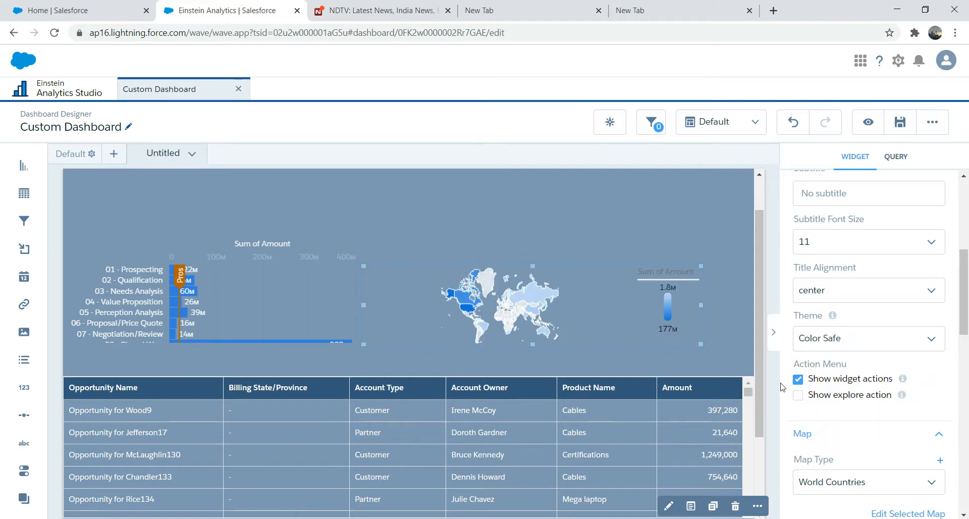
pyautogui.click(543, 224)
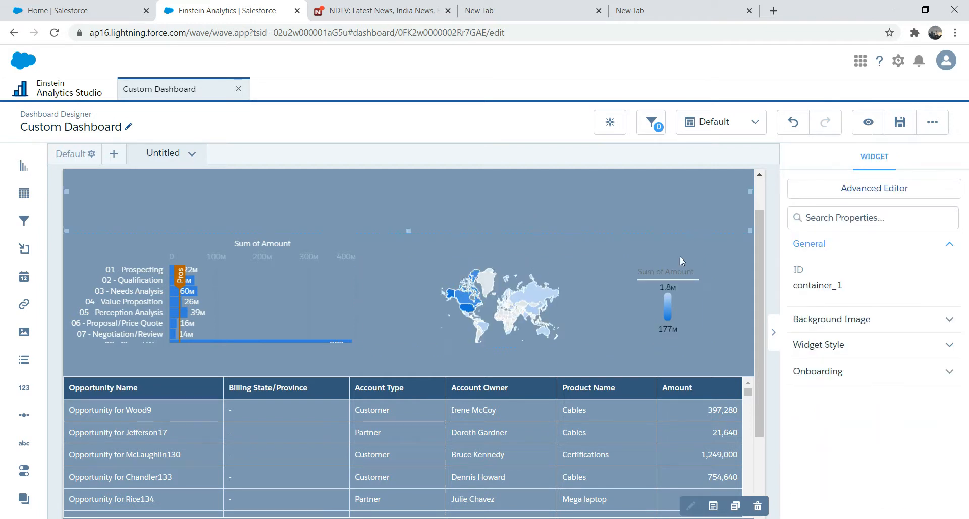
# Step: Add a filter widget below the Opportunity Dashboard title and create its global filter on the Stage field of the DTC Opportunity dataset
pyautogui.scroll(2, 758, 219)
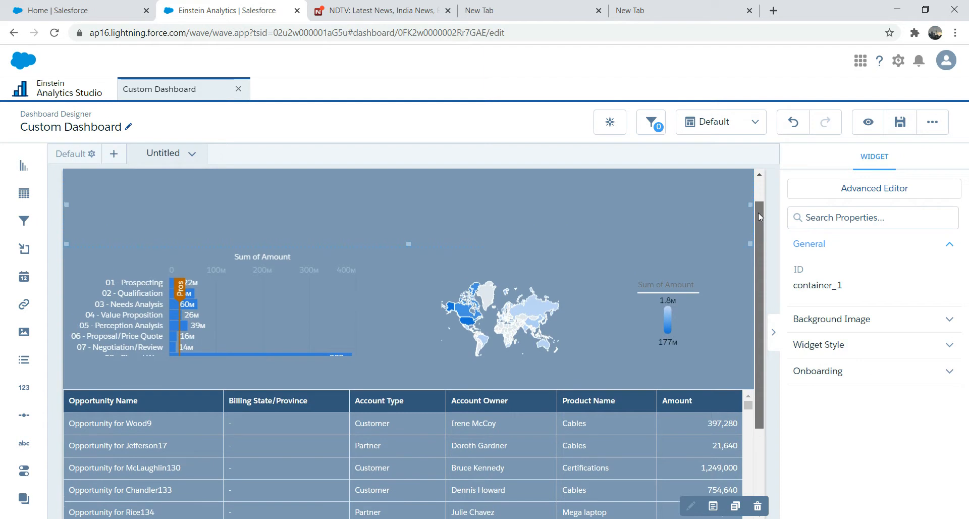
pyautogui.moveTo(24, 221); pyautogui.dragTo(156, 240)
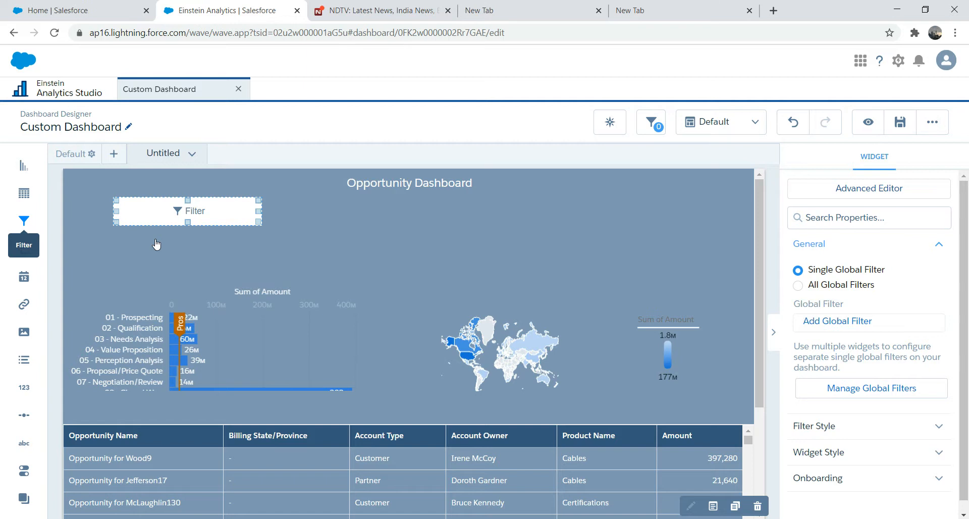
pyautogui.click(189, 213)
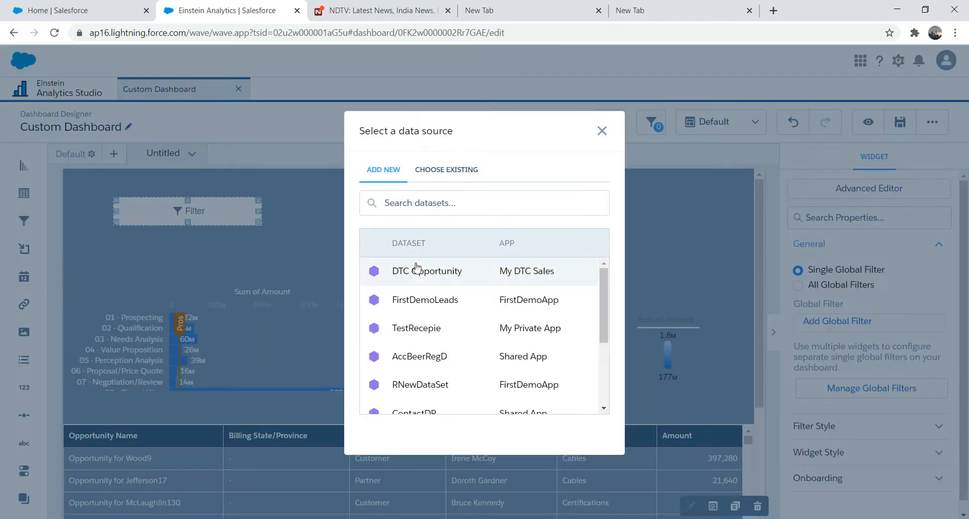
pyautogui.click(422, 275)
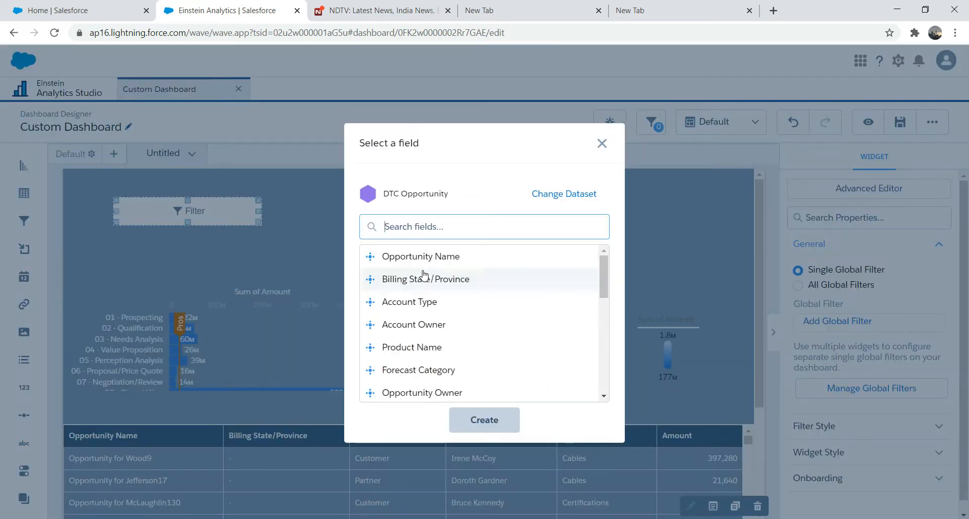
pyautogui.click(604, 285)
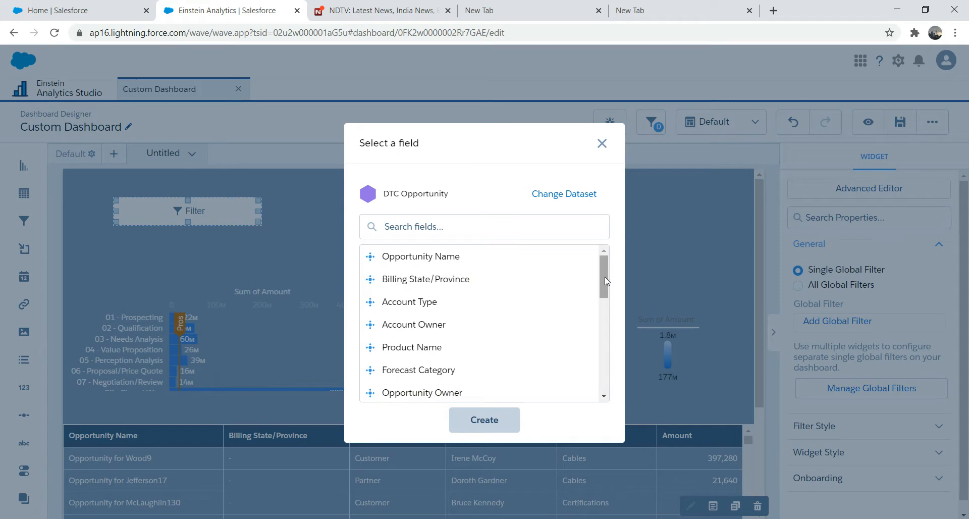
pyautogui.moveTo(604, 277); pyautogui.dragTo(584, 367)
pyautogui.click(385, 292)
pyautogui.click(490, 424)
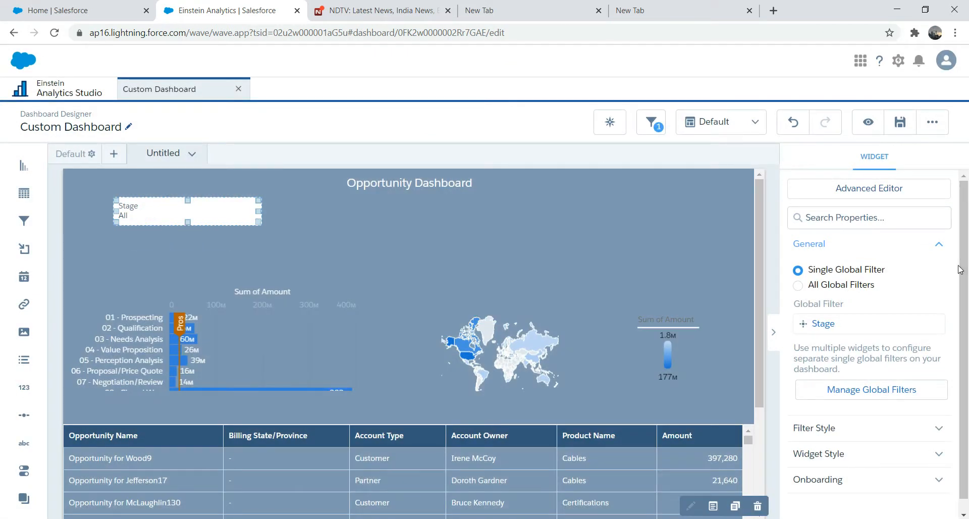
# Step: Set the Stage filter widget to All Global Filters and check the dashboard's list of global filters
pyautogui.click(870, 389)
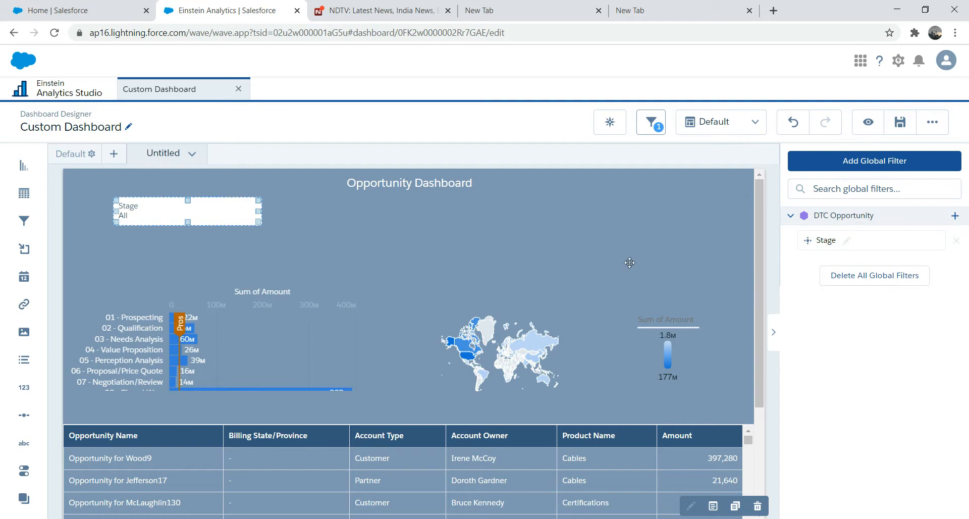
pyautogui.click(330, 210)
pyautogui.click(194, 210)
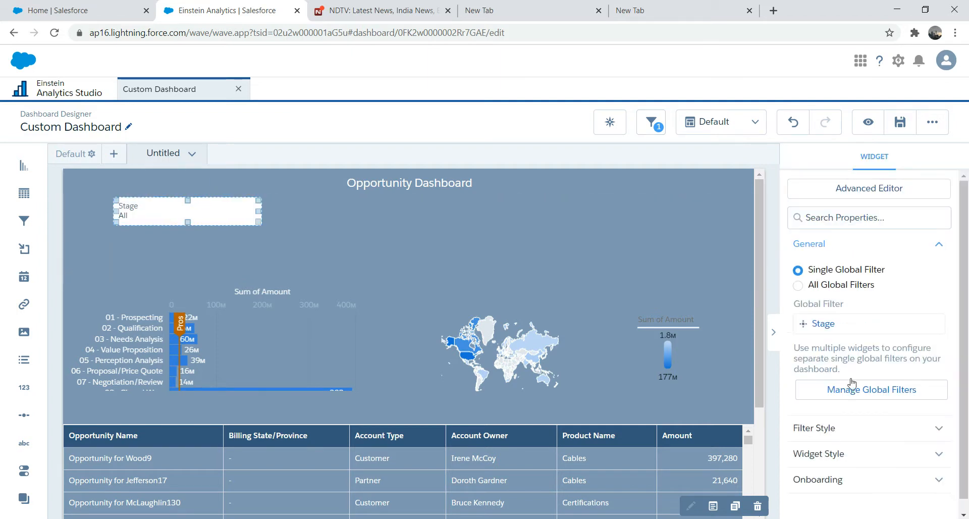
pyautogui.scroll(-1, 958, 348)
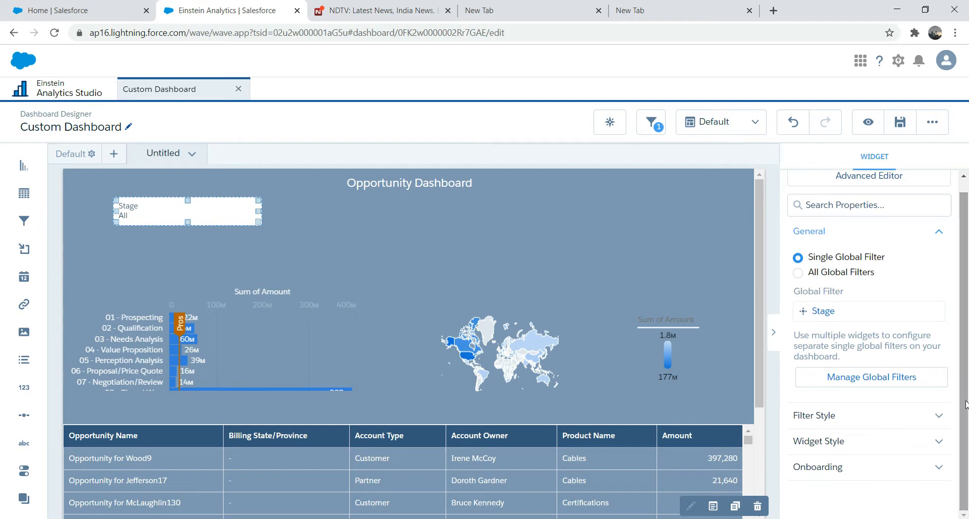
pyautogui.click(797, 275)
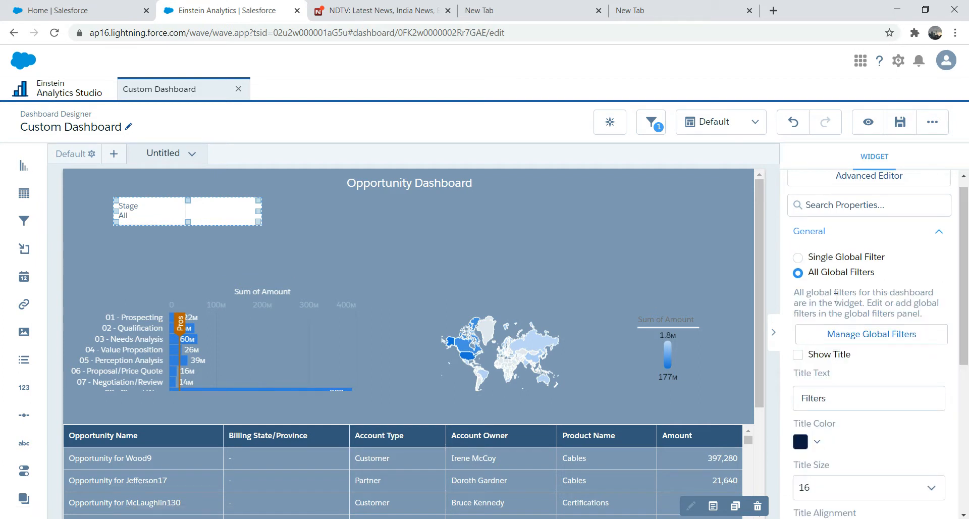
pyautogui.click(856, 335)
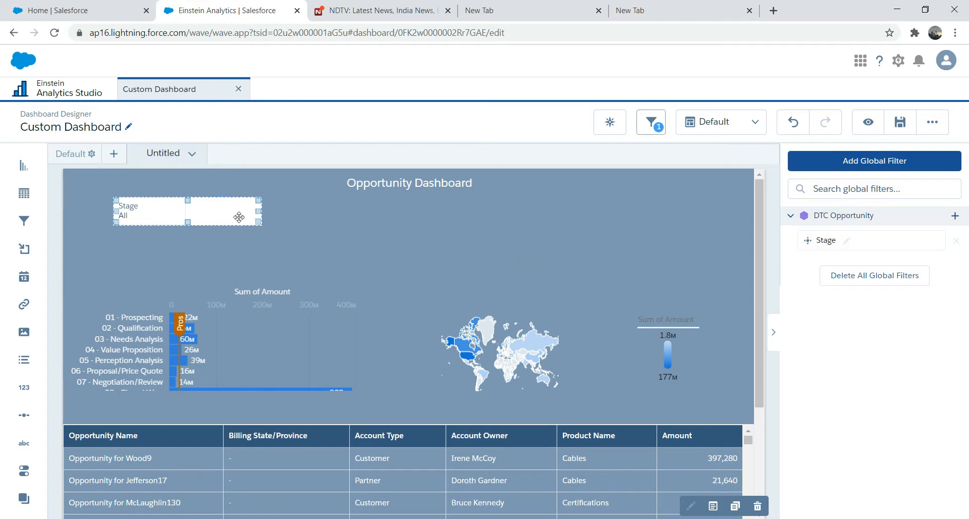
pyautogui.click(361, 237)
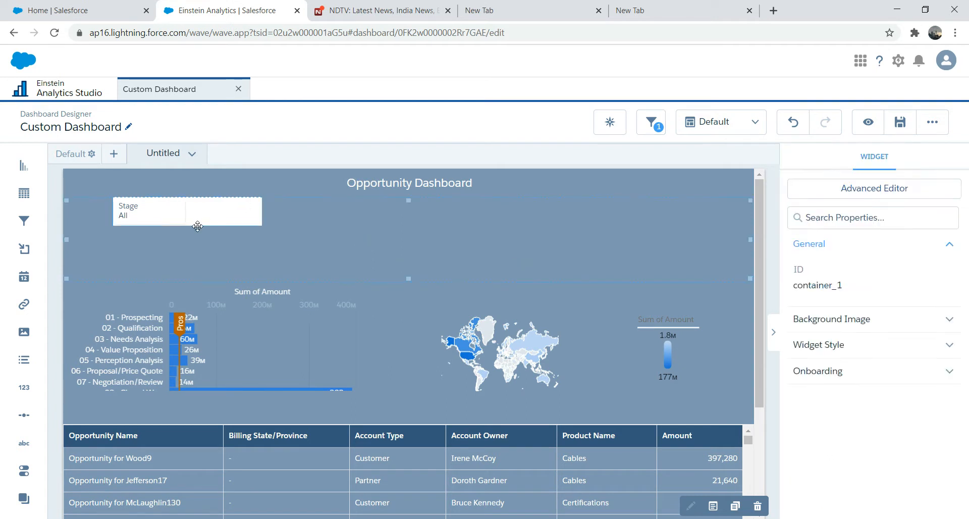
pyautogui.click(201, 217)
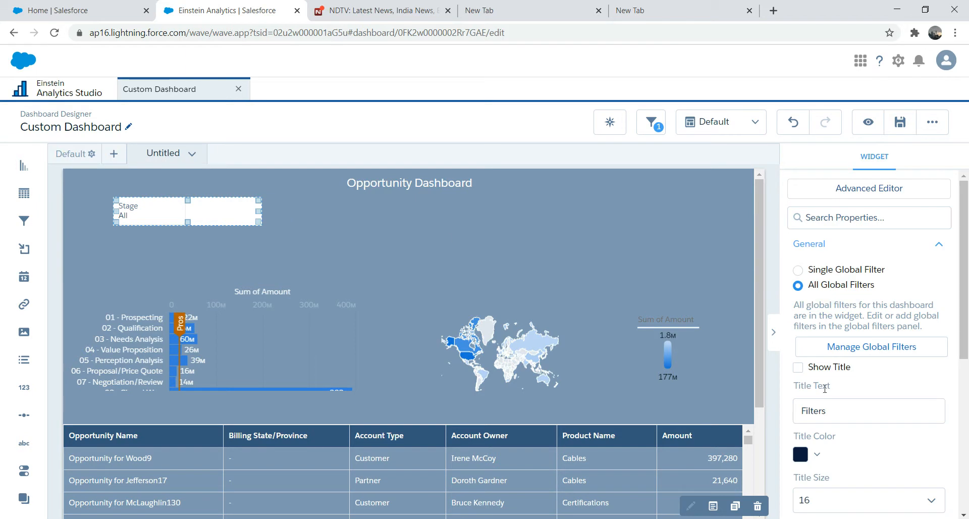
# Step: Set the filter widget's Filters Per Row to 1
pyautogui.scroll(-1, 968, 333)
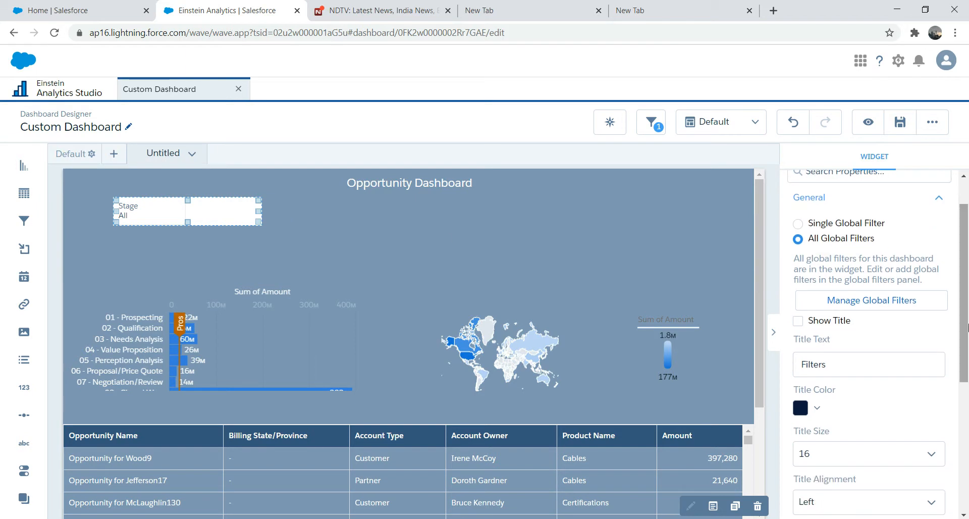
pyautogui.scroll(-4, 967, 368)
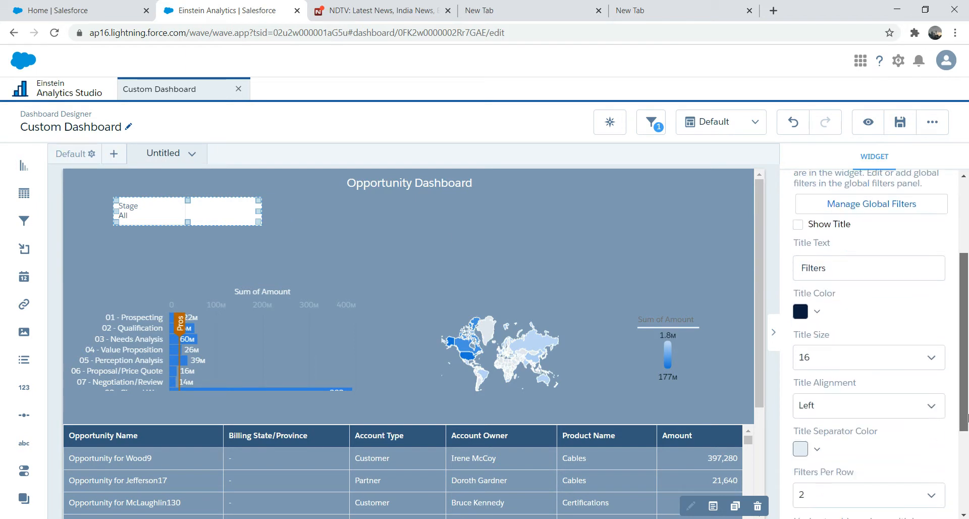
pyautogui.click(933, 411)
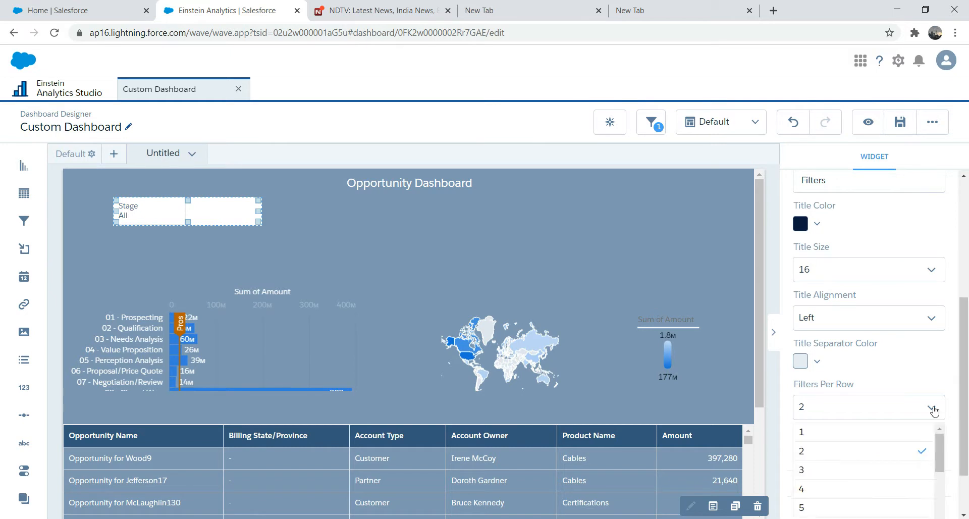
pyautogui.click(835, 432)
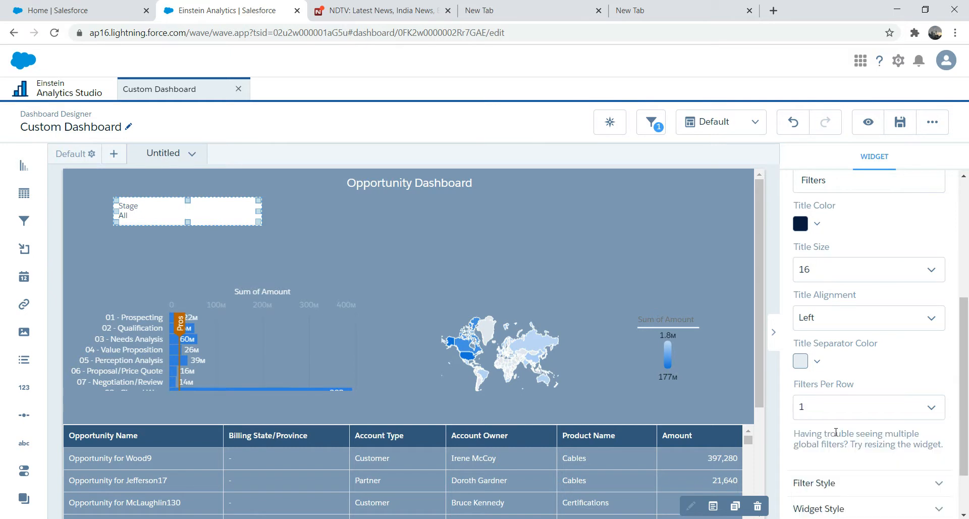
# Step: Give the filter widget a grey-blue title separator color and set its title alignment to Center
pyautogui.click(817, 362)
pyautogui.click(866, 388)
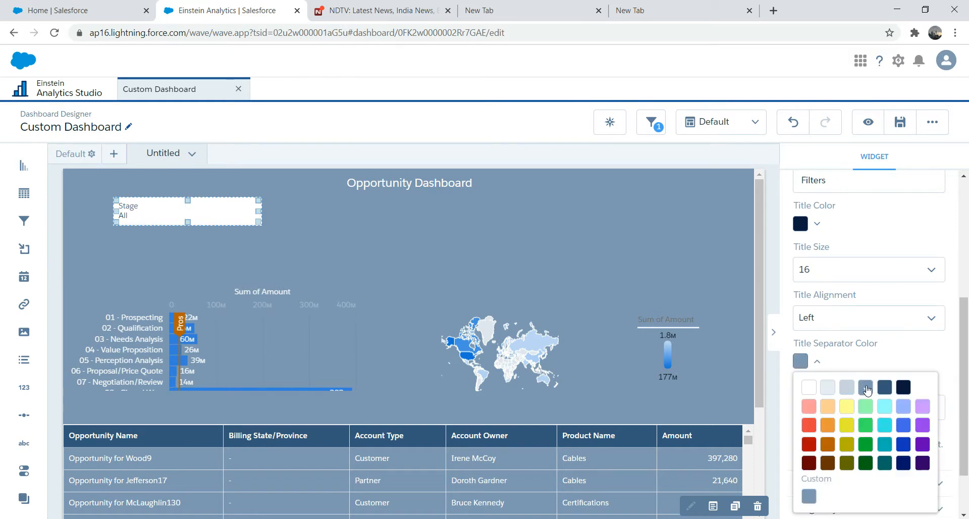
pyautogui.click(951, 359)
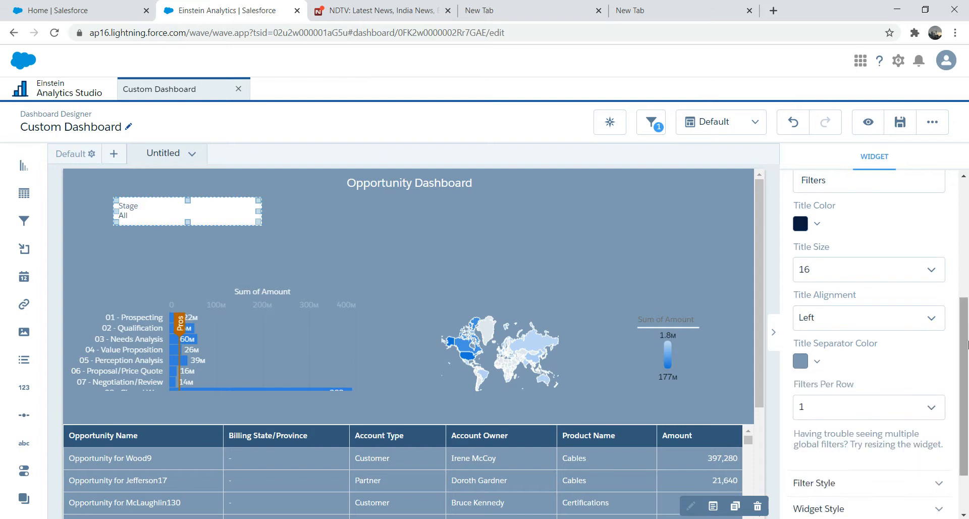
pyautogui.click(930, 322)
pyautogui.click(835, 369)
# Step: In the filter style, set the color of the Stage label and the value color to white
pyautogui.moveTo(964, 366); pyautogui.dragTo(966, 421)
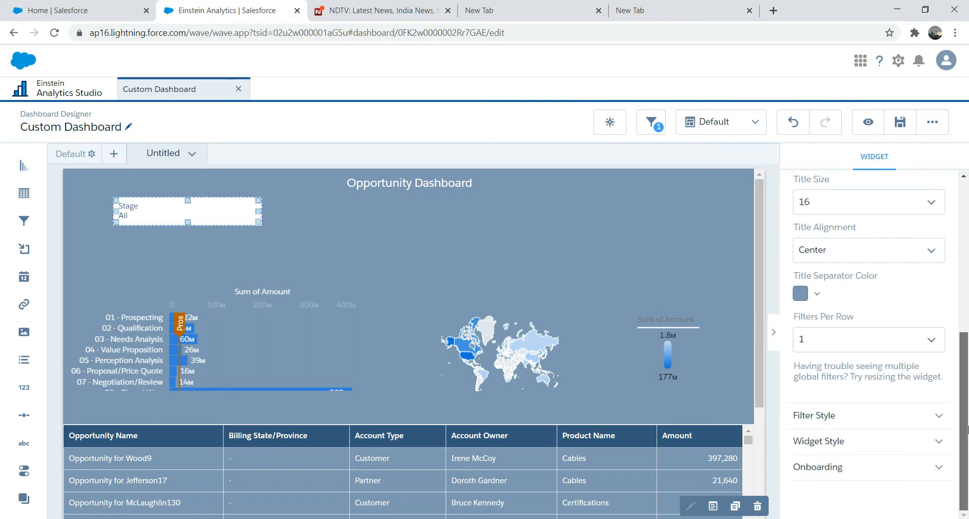
pyautogui.click(862, 415)
pyautogui.moveTo(966, 380); pyautogui.dragTo(962, 480)
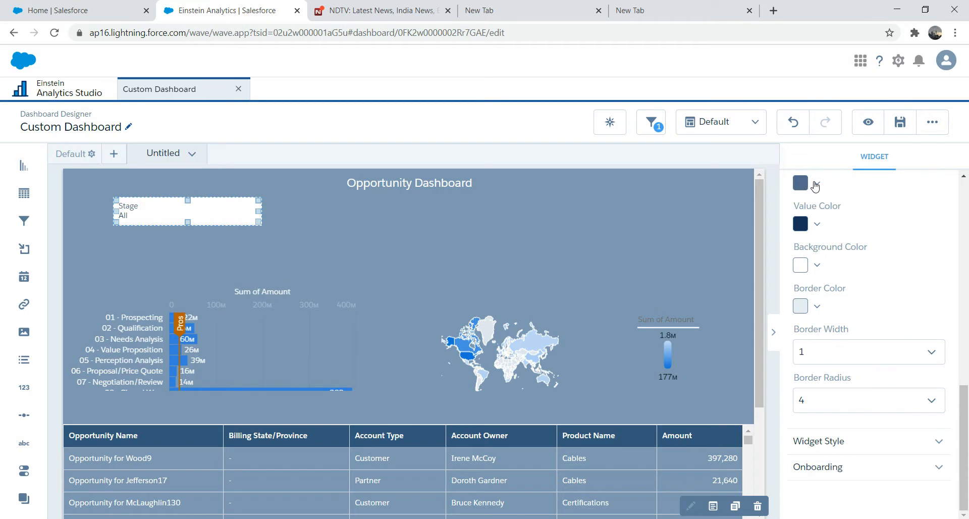
pyautogui.click(815, 184)
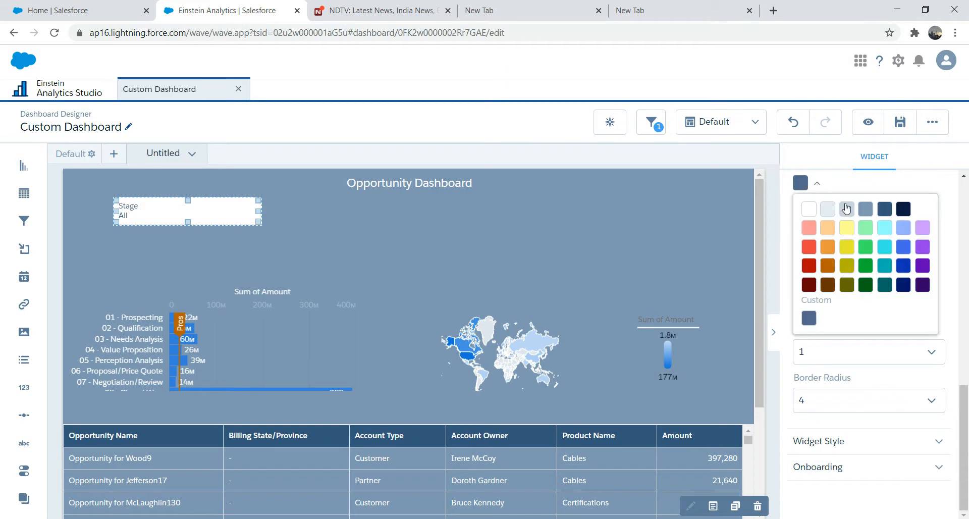
pyautogui.click(846, 209)
pyautogui.click(809, 210)
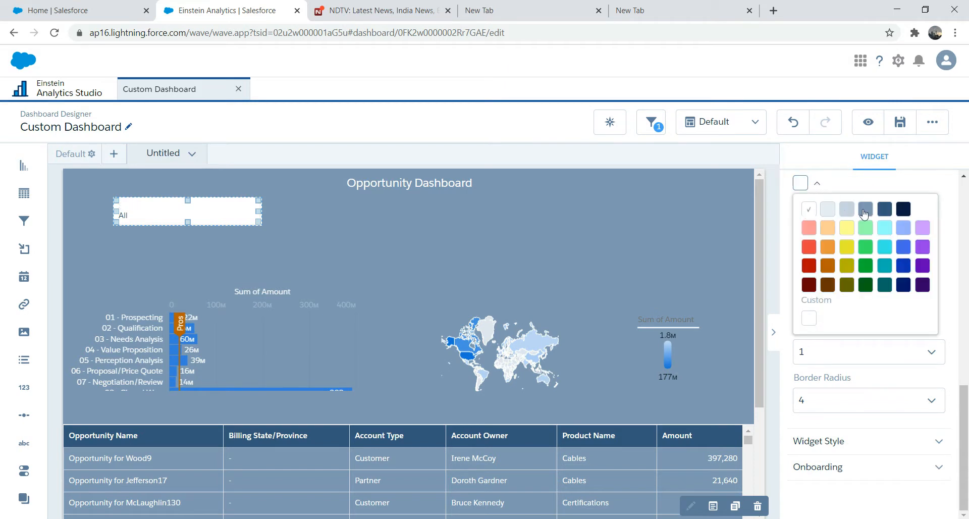
pyautogui.click(948, 237)
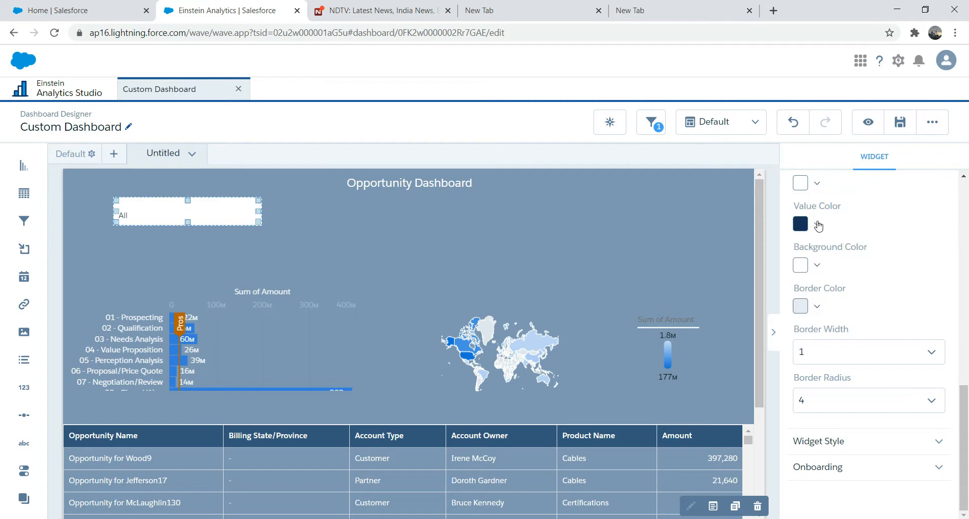
pyautogui.click(818, 226)
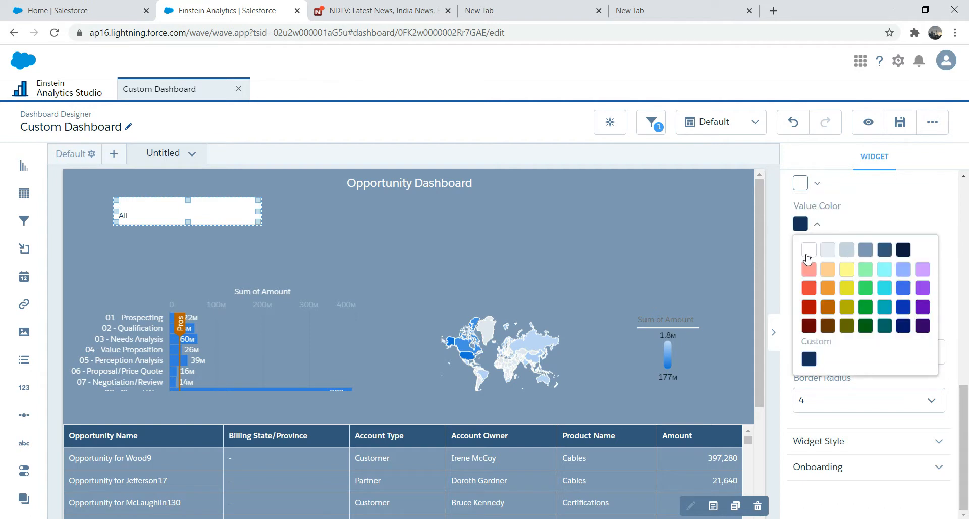
pyautogui.click(808, 255)
pyautogui.click(947, 230)
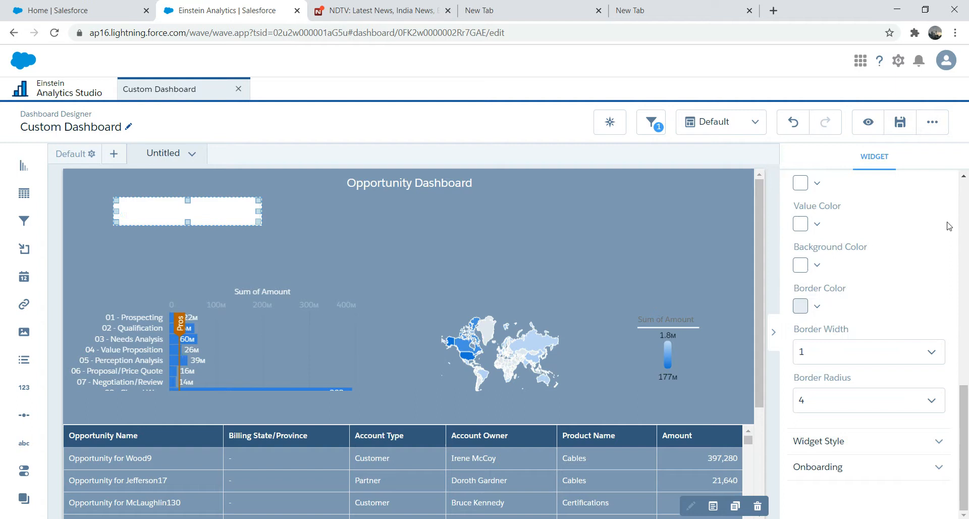
# Step: Set the filter style's background color to the dashboard's grey-blue
pyautogui.click(817, 265)
pyautogui.click(865, 293)
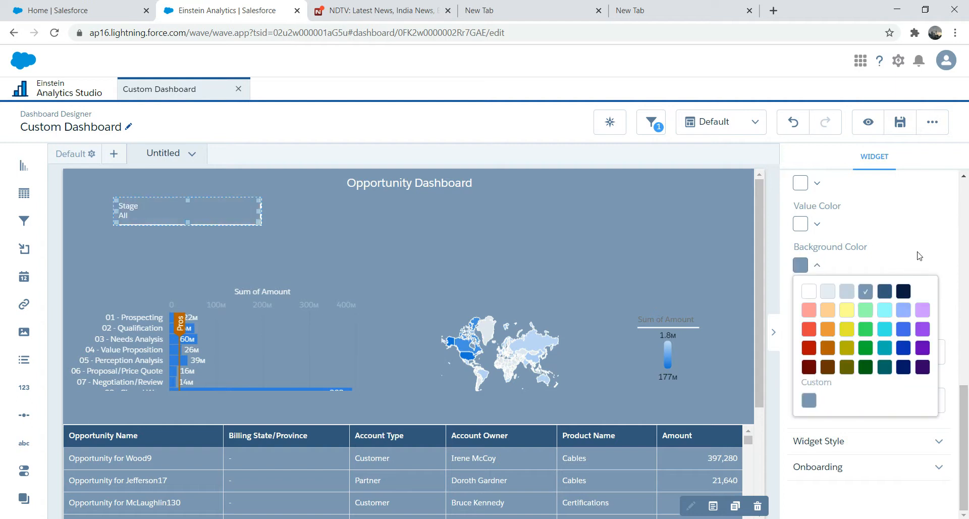
pyautogui.click(935, 251)
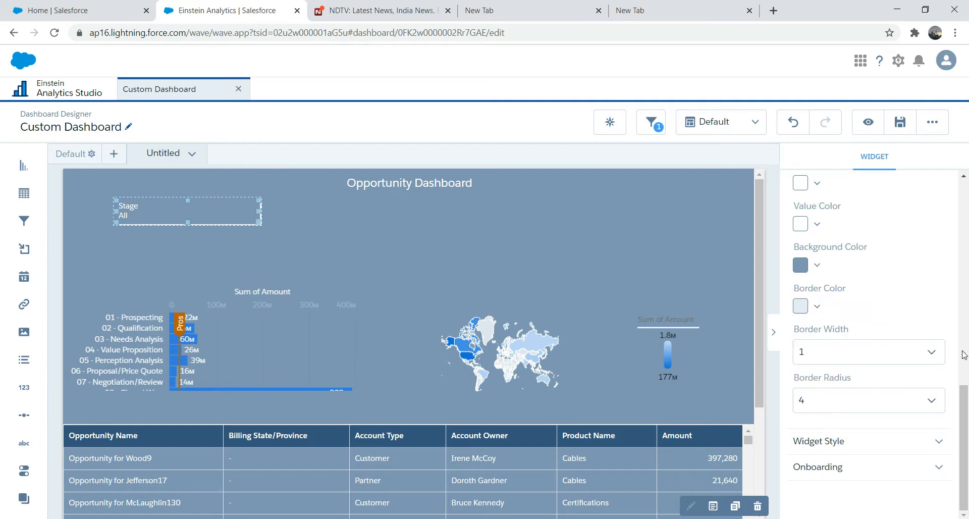
# Step: In the filter's widget style, set the background color to the same grey-blue as the dashboard
pyautogui.click(855, 445)
pyautogui.moveTo(964, 403); pyautogui.dragTo(966, 437)
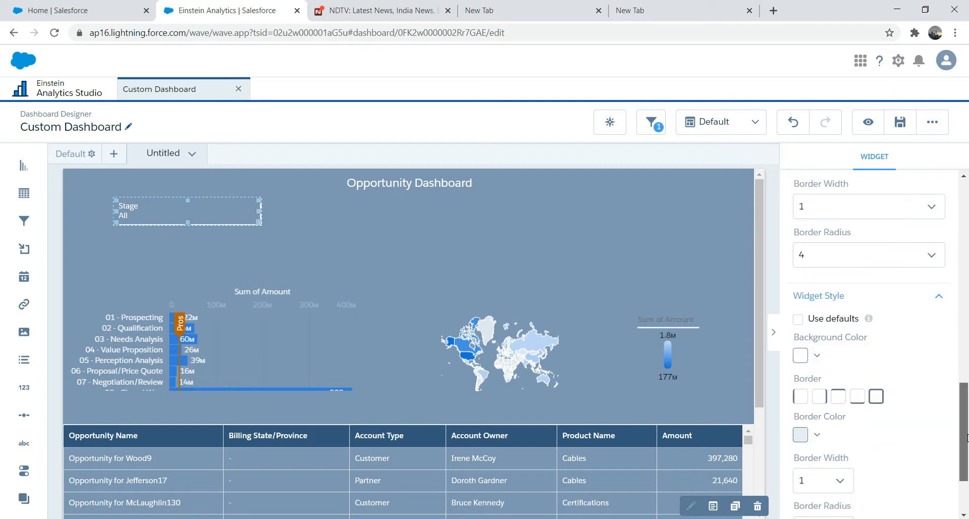
pyautogui.click(817, 356)
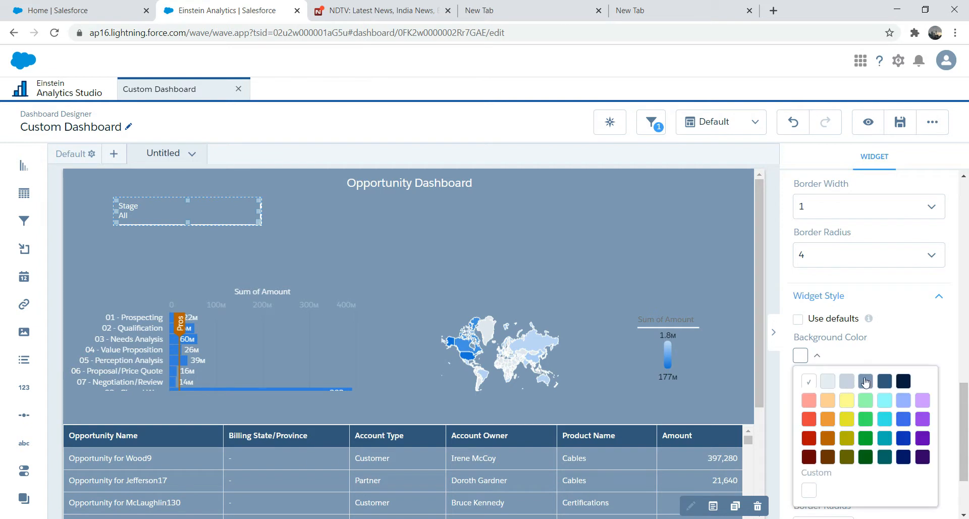
pyautogui.click(865, 381)
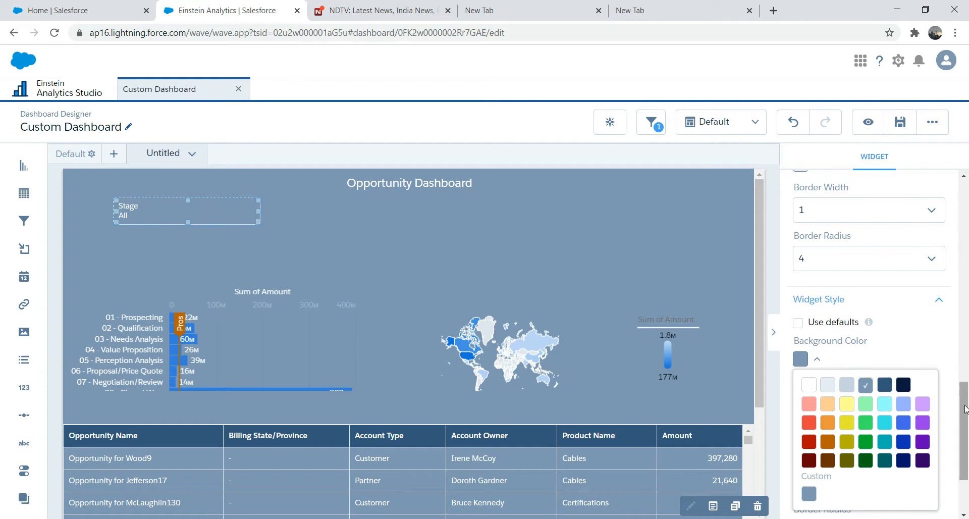
pyautogui.moveTo(964, 465); pyautogui.dragTo(966, 495)
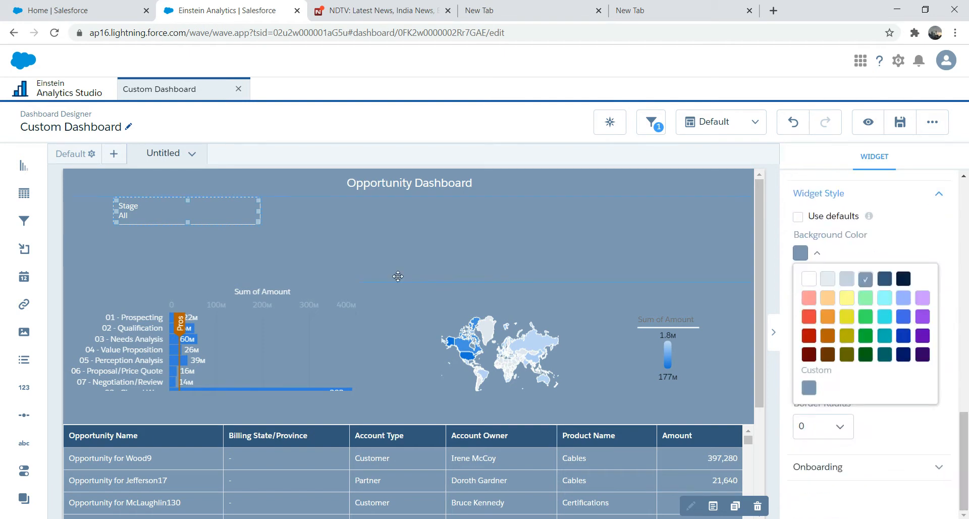
pyautogui.click(315, 224)
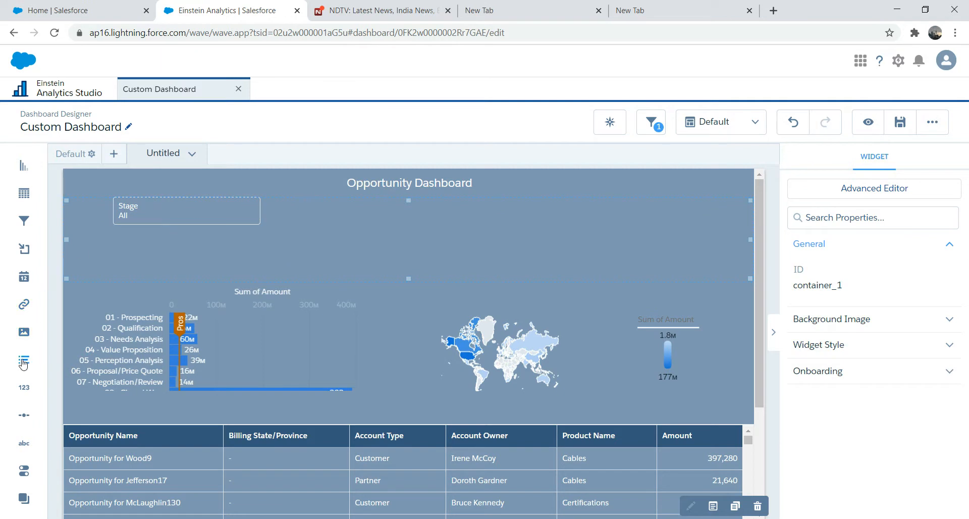
pyautogui.moveTo(22, 363); pyautogui.dragTo(356, 223)
pyautogui.click(387, 215)
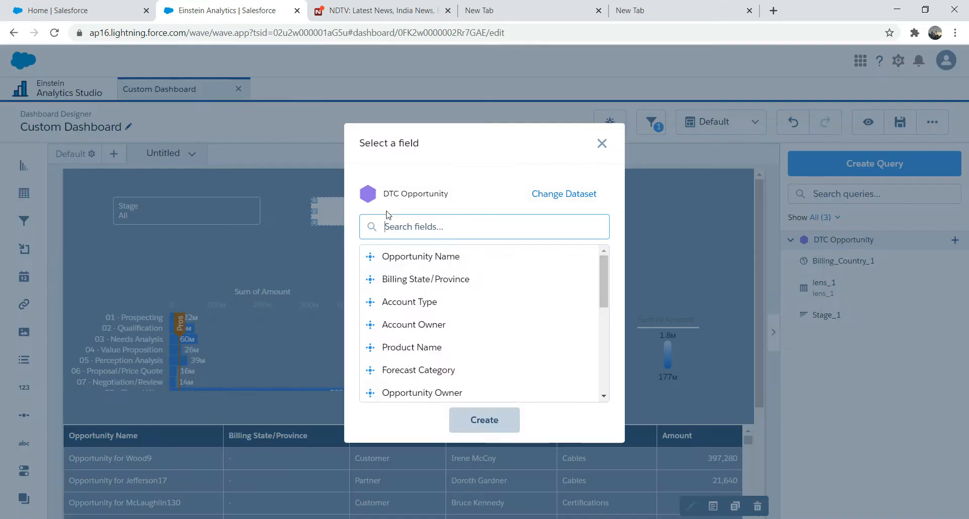
pyautogui.click(427, 256)
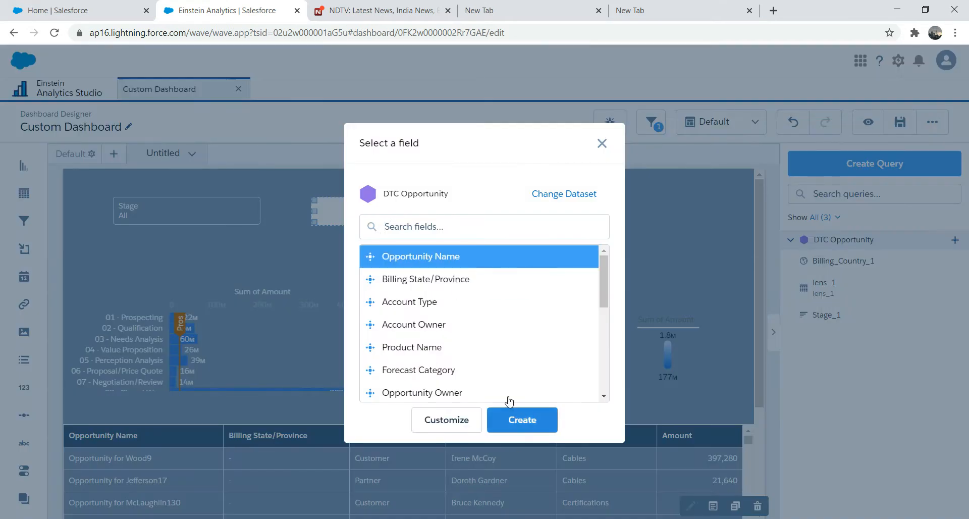
pyautogui.click(528, 422)
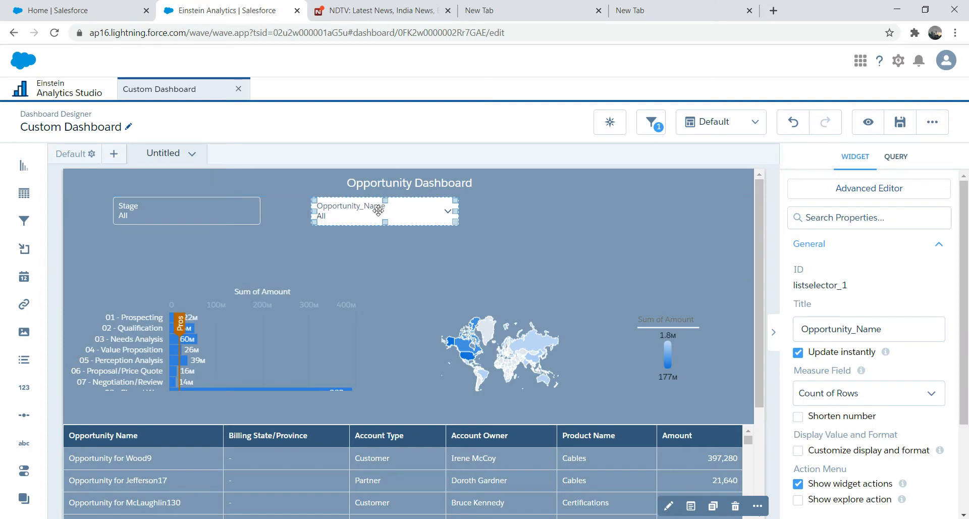
pyautogui.press('Delete')
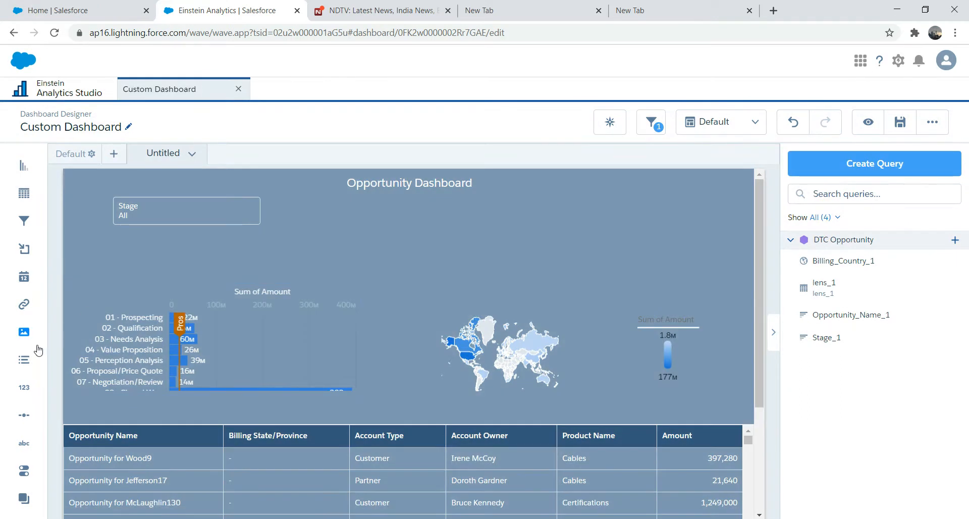
# Step: Add a list widget on the Stage field beside the existing Stage global filter
pyautogui.moveTo(24, 359); pyautogui.dragTo(341, 226)
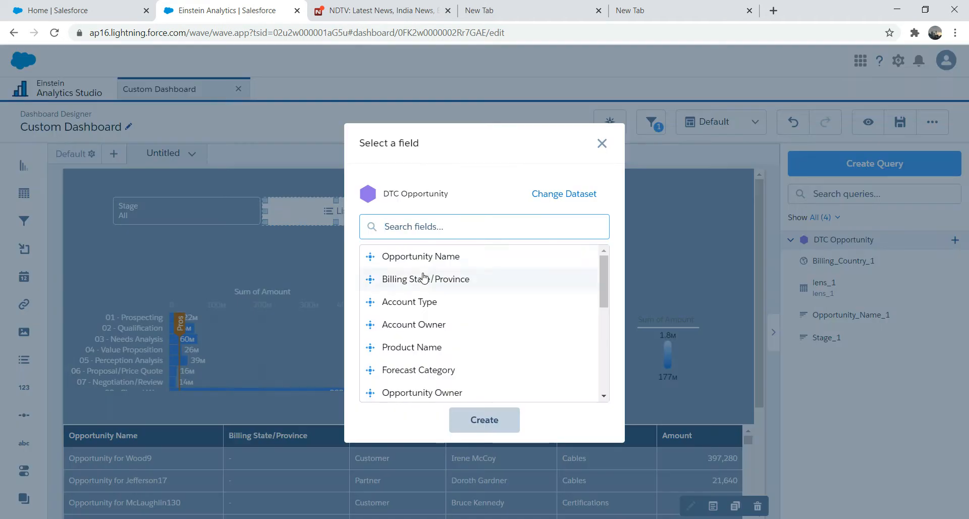
pyautogui.moveTo(603, 280); pyautogui.dragTo(611, 375)
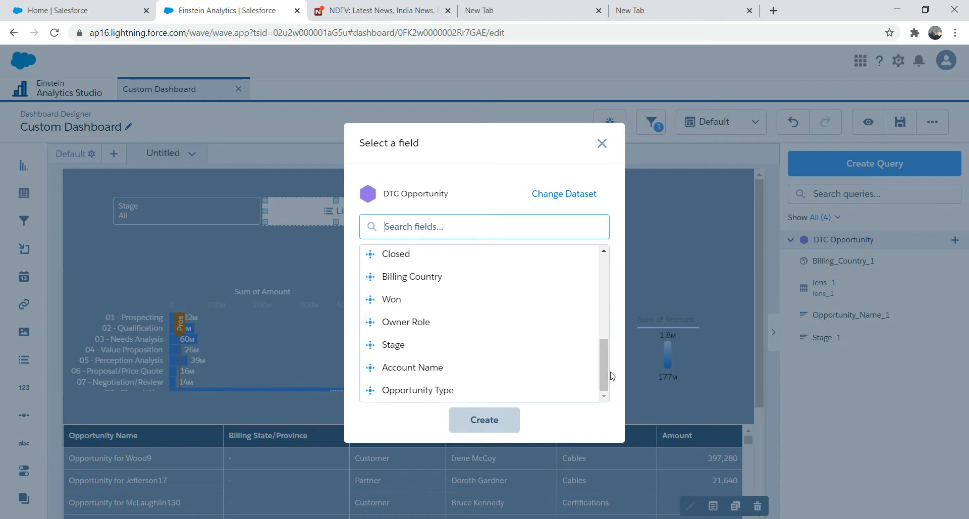
pyautogui.click(394, 344)
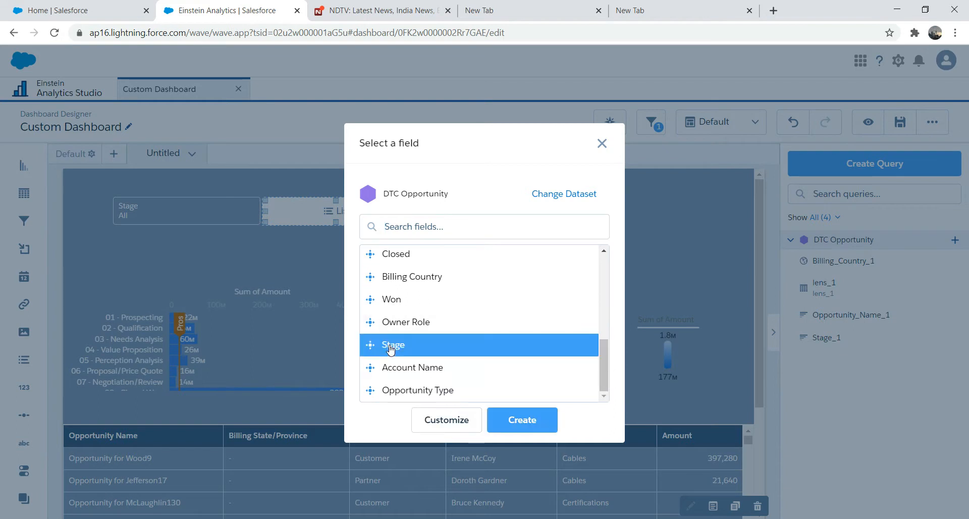
pyautogui.click(516, 421)
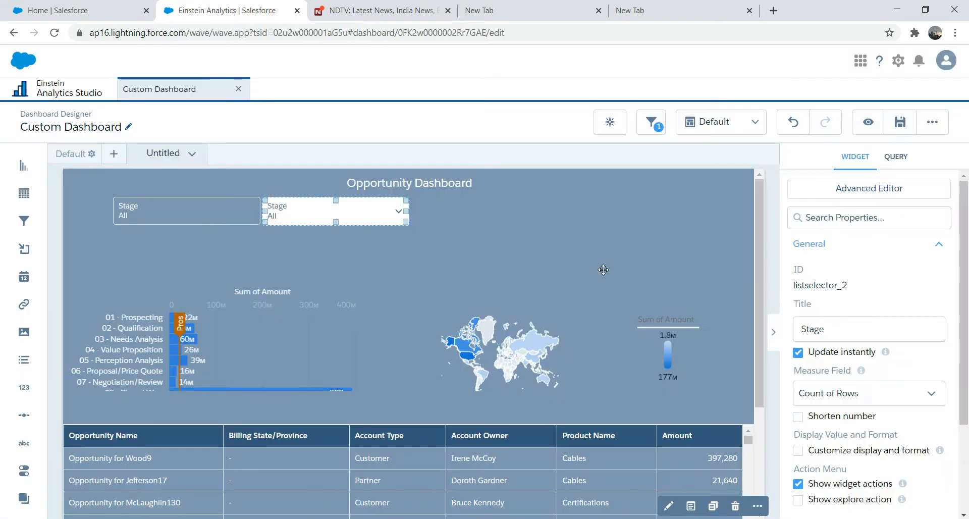
# Step: In the Stage list widget's filter style, set the field text color and the value text color to white
pyautogui.moveTo(965, 323); pyautogui.dragTo(967, 438)
pyautogui.click(893, 416)
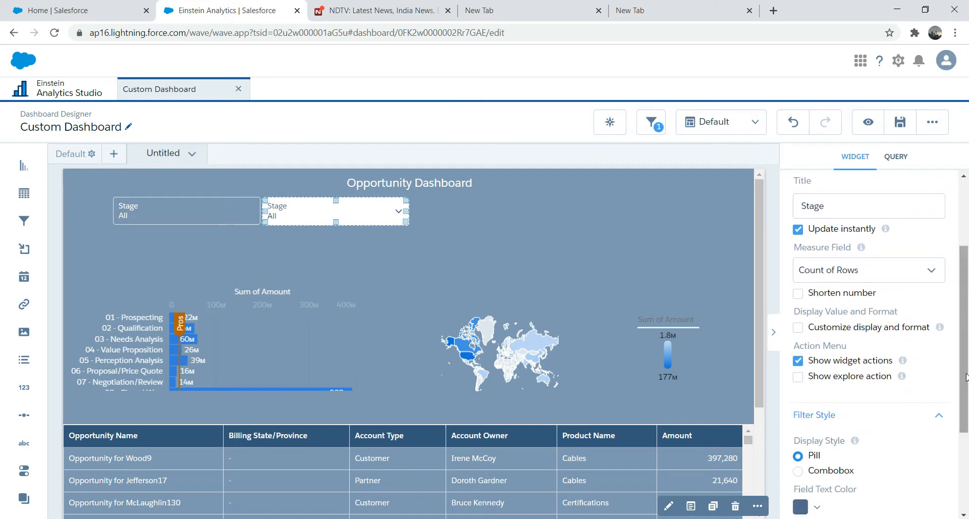
pyautogui.scroll(-3, 966, 461)
pyautogui.click(817, 361)
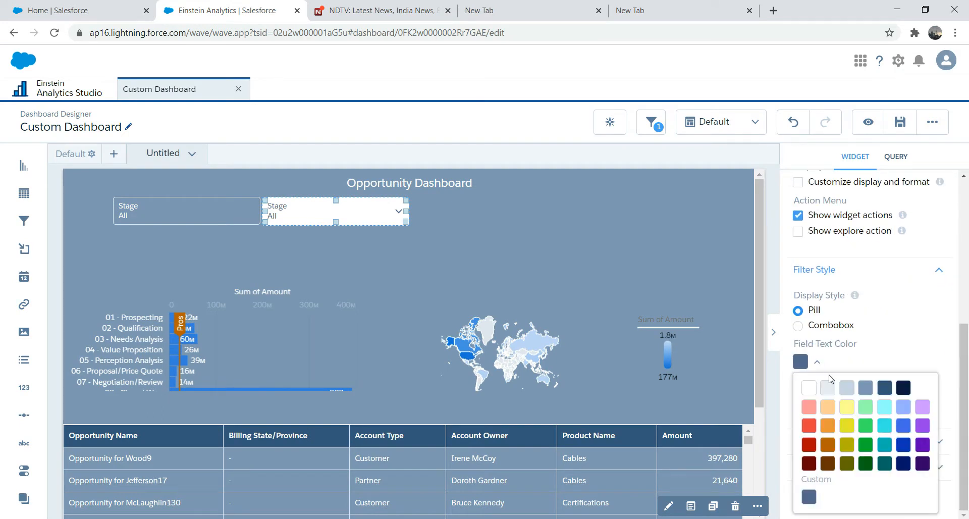
pyautogui.click(808, 388)
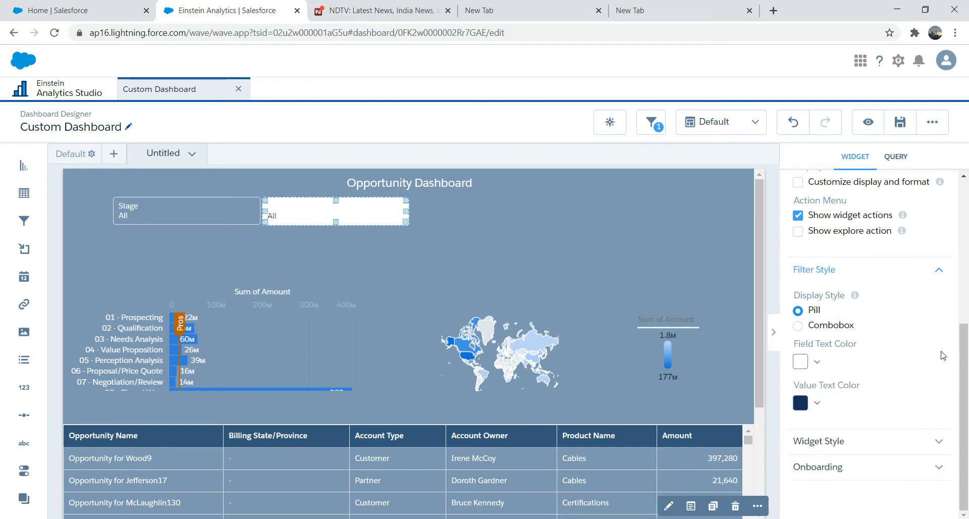
pyautogui.click(815, 408)
pyautogui.click(808, 427)
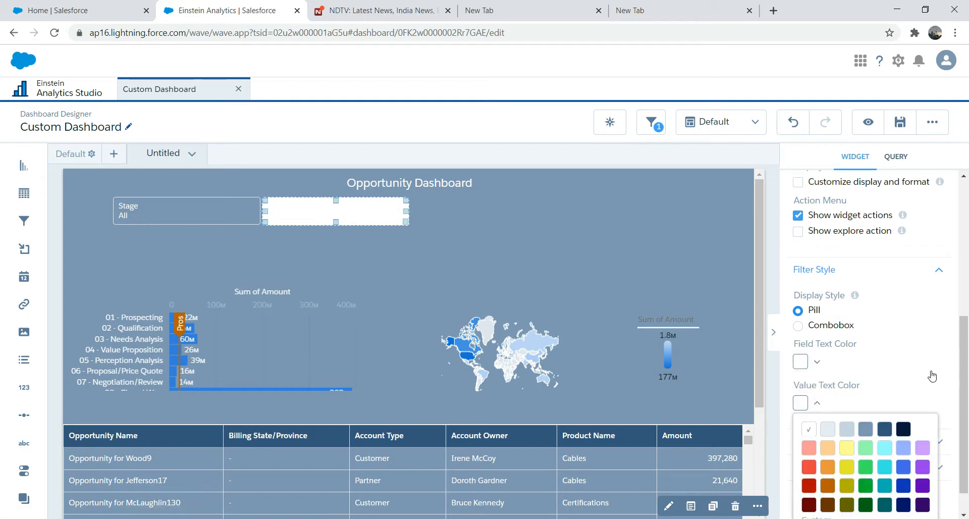
pyautogui.click(930, 373)
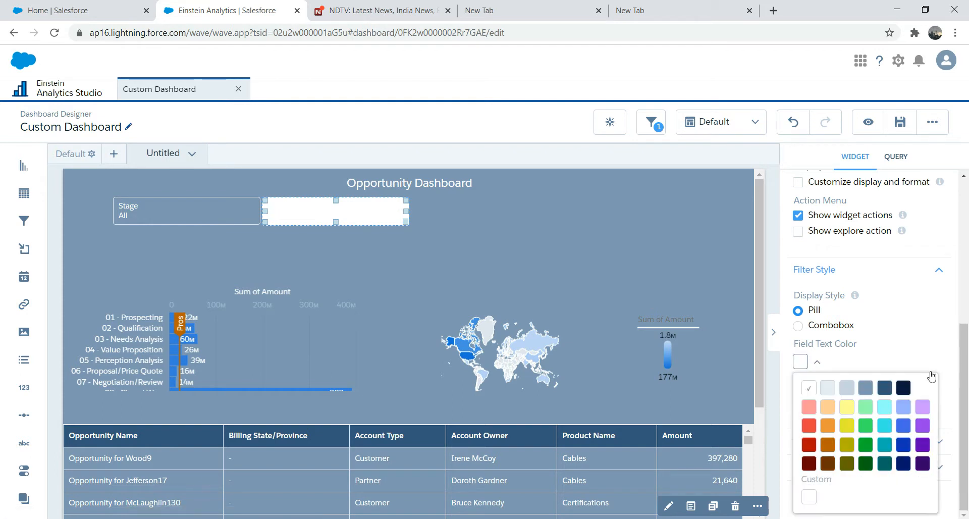
# Step: In the Stage list widget's widget style, set the background color to the dashboard's grey-blue
pyautogui.click(951, 442)
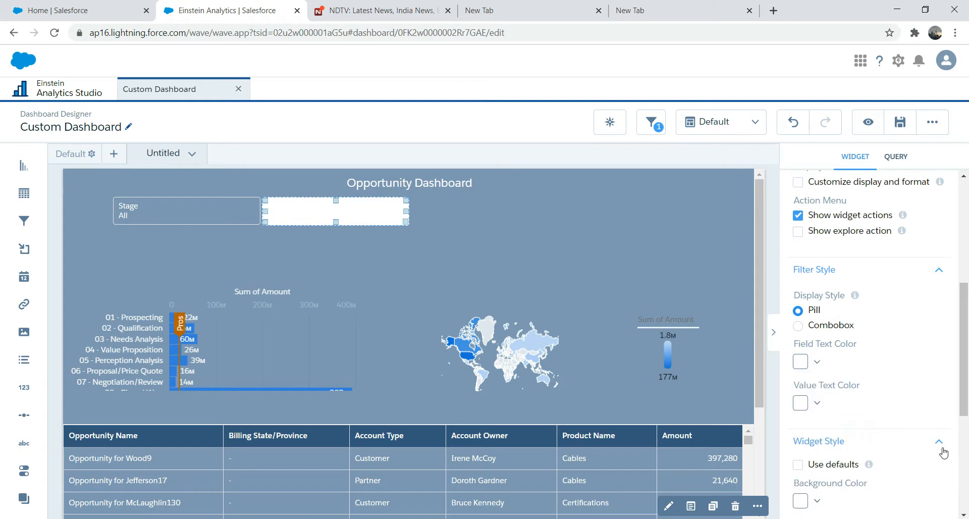
pyautogui.click(815, 501)
pyautogui.moveTo(963, 404); pyautogui.dragTo(963, 454)
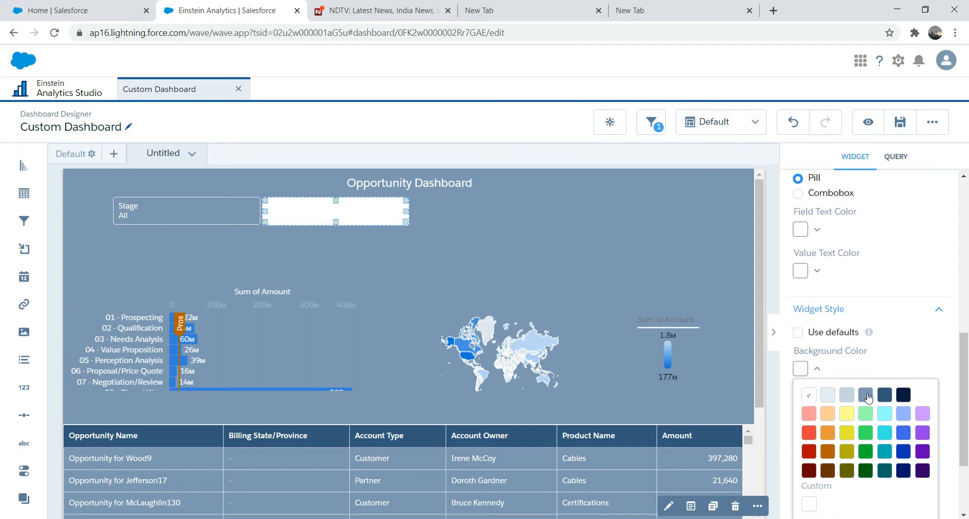
pyautogui.click(869, 398)
pyautogui.click(615, 267)
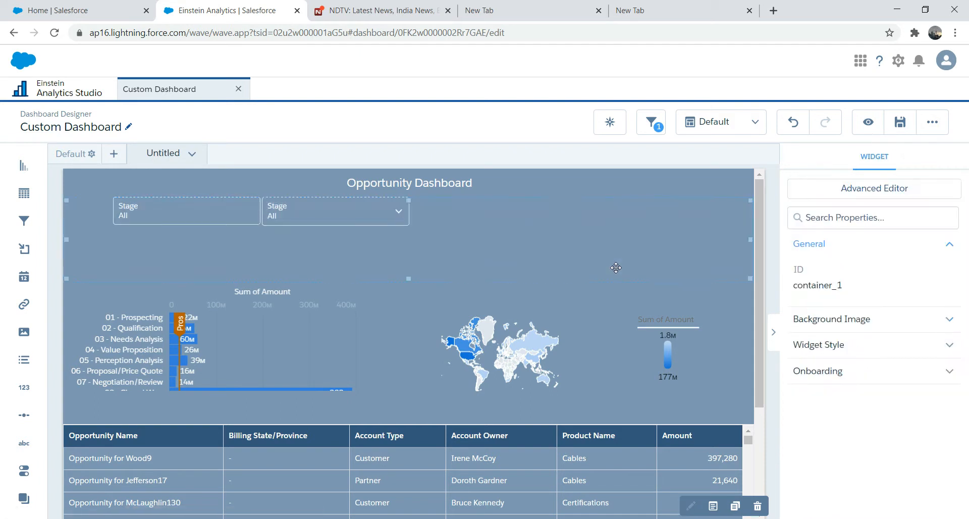
# Step: Preview the dashboard and save it as Custom Dashboard in My Private App
pyautogui.click(868, 122)
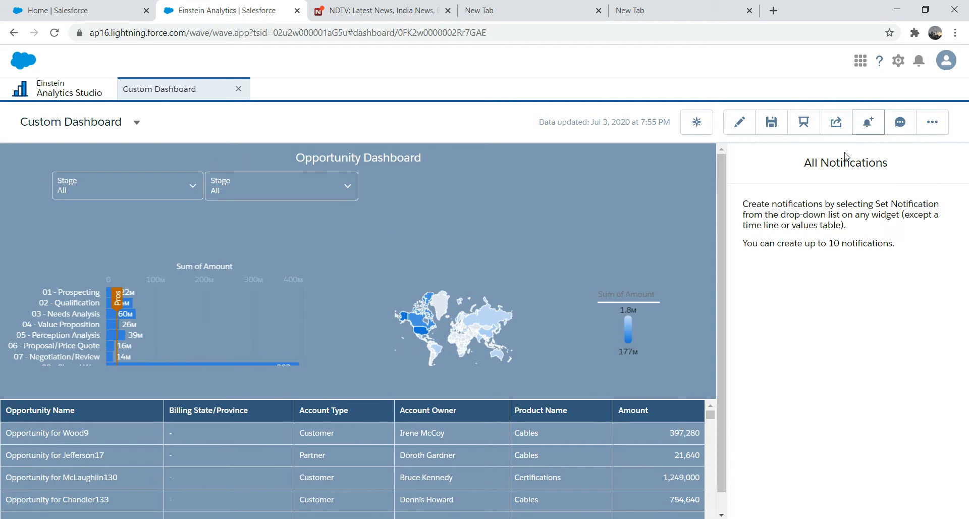
pyautogui.click(771, 122)
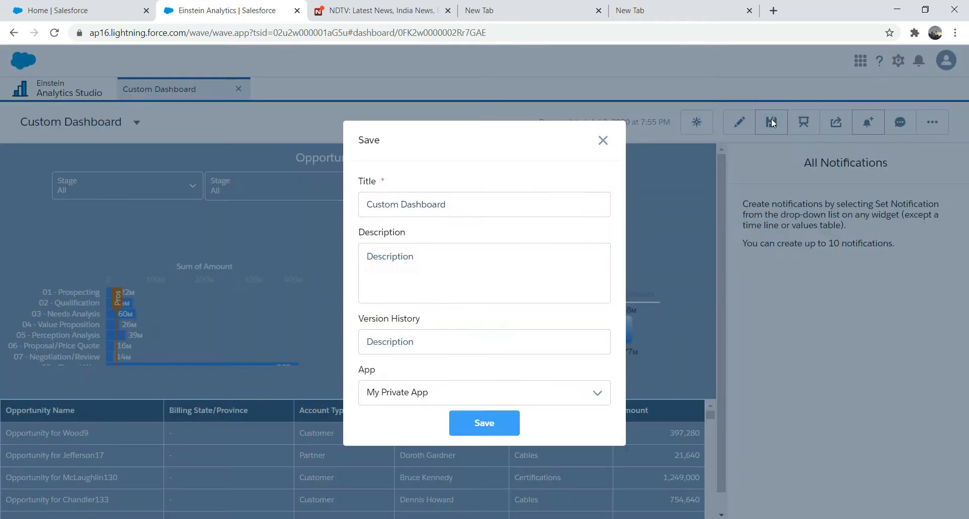
pyautogui.click(481, 424)
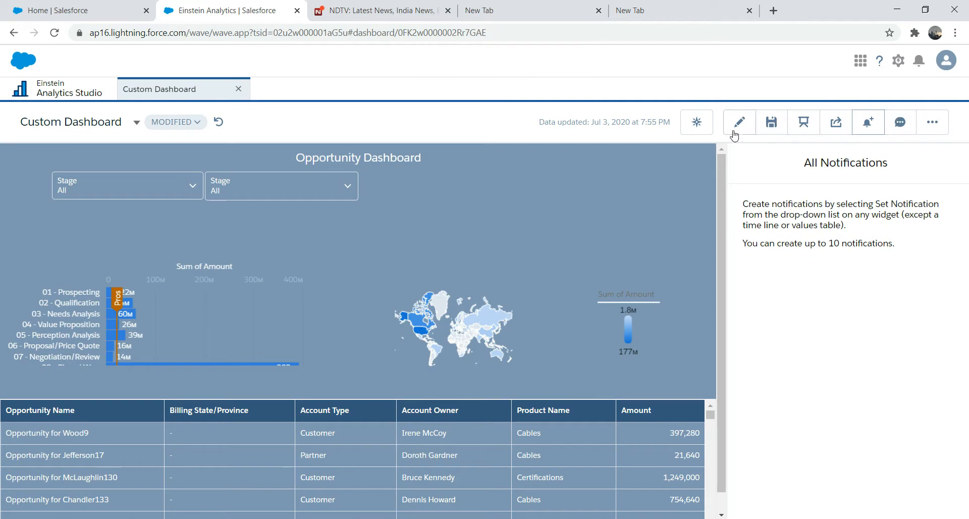
# Step: Switch the dashboard to edit mode and back to preview, and close the notifications pane
pyautogui.click(739, 122)
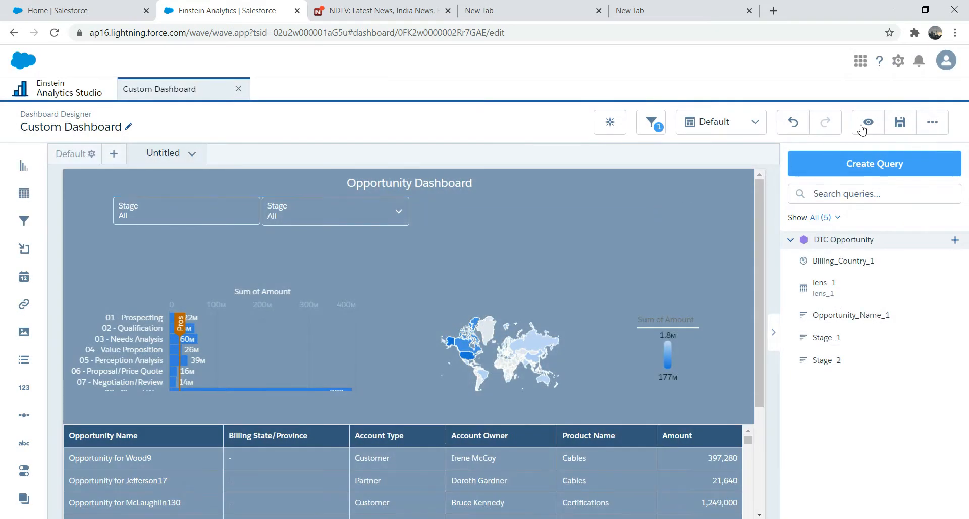
pyautogui.click(867, 123)
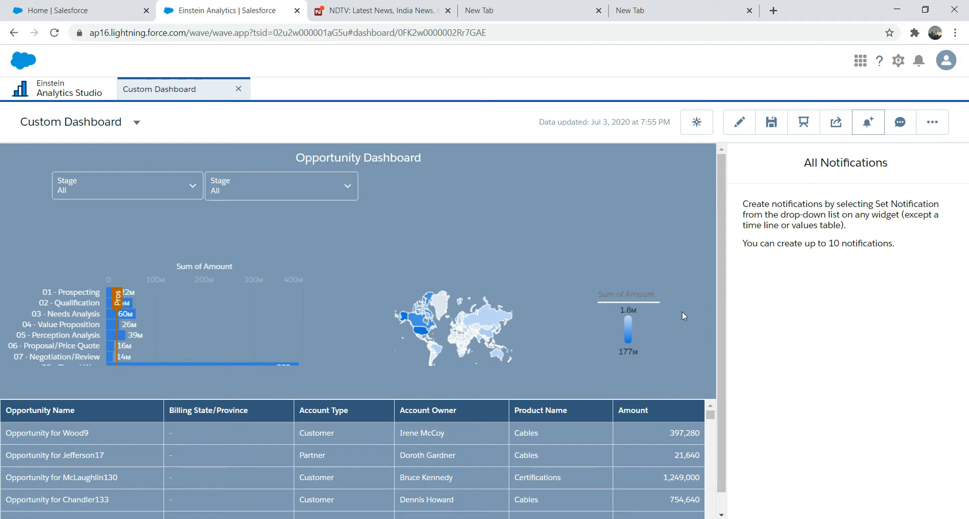
pyautogui.scroll(-1, 721, 347)
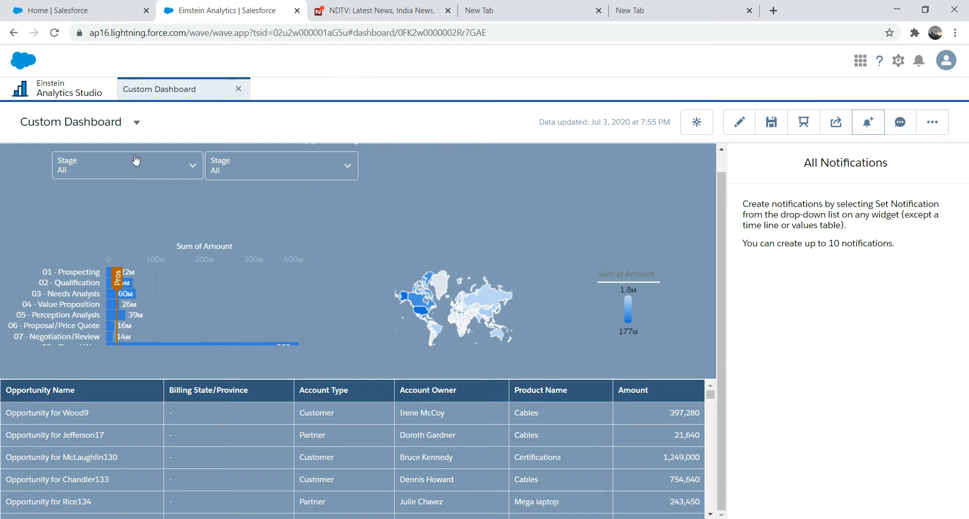
pyautogui.click(868, 123)
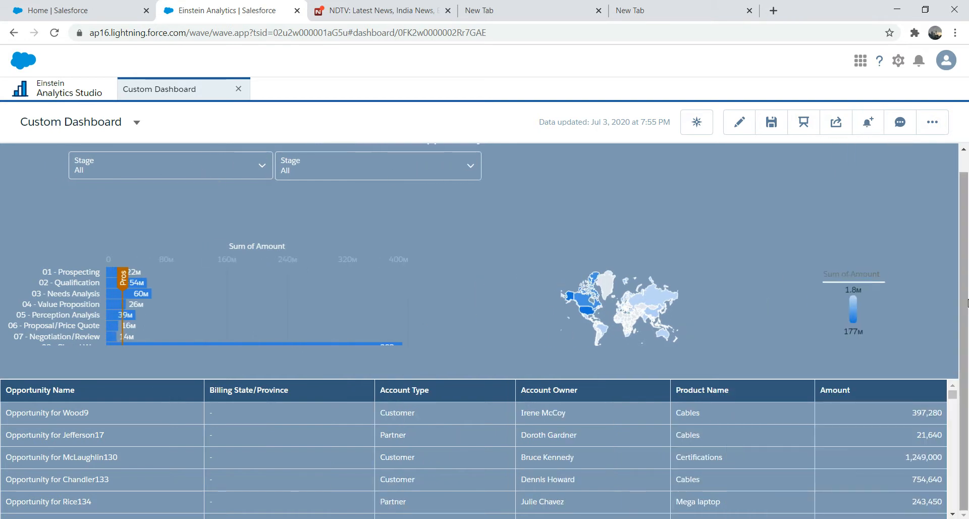
# Step: Apply the Stage global filter with the values 01 - Prospecting and 02 - Qualification
pyautogui.click(207, 168)
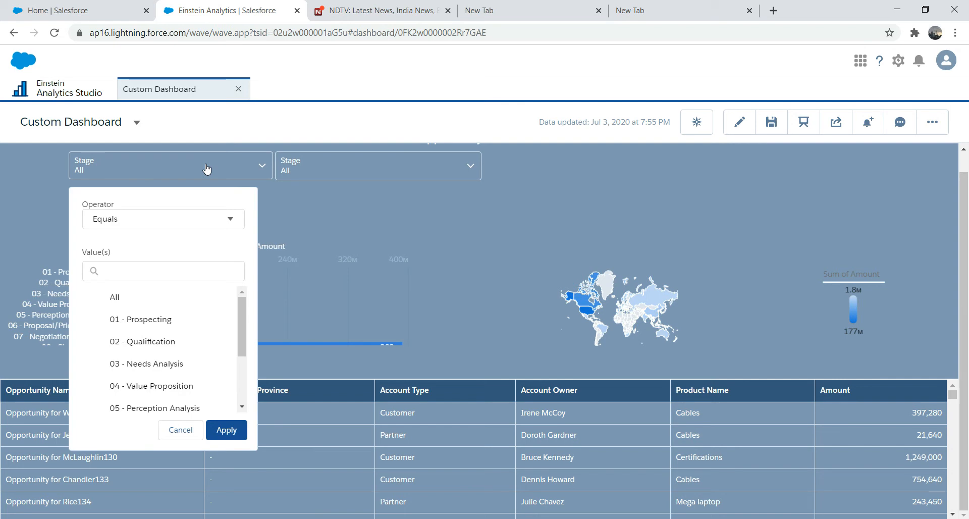
pyautogui.click(92, 323)
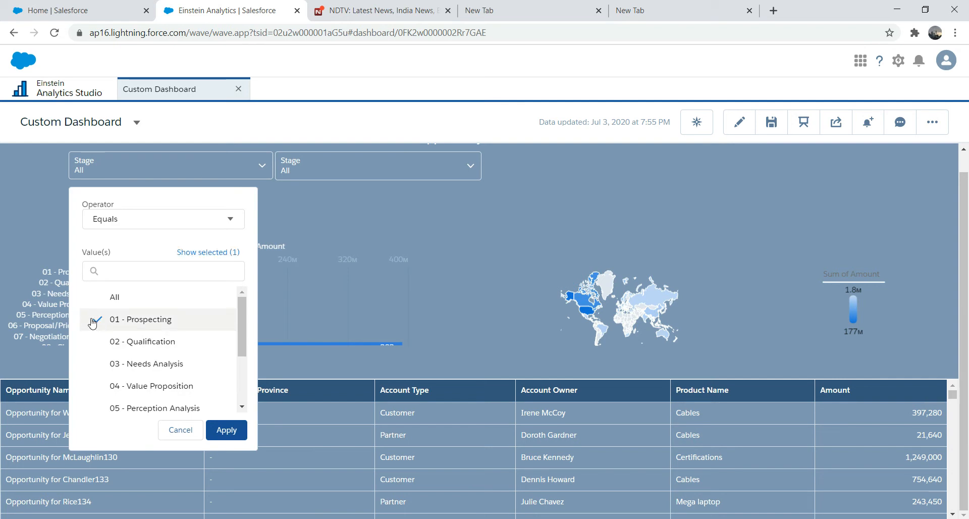
pyautogui.click(96, 344)
pyautogui.click(227, 429)
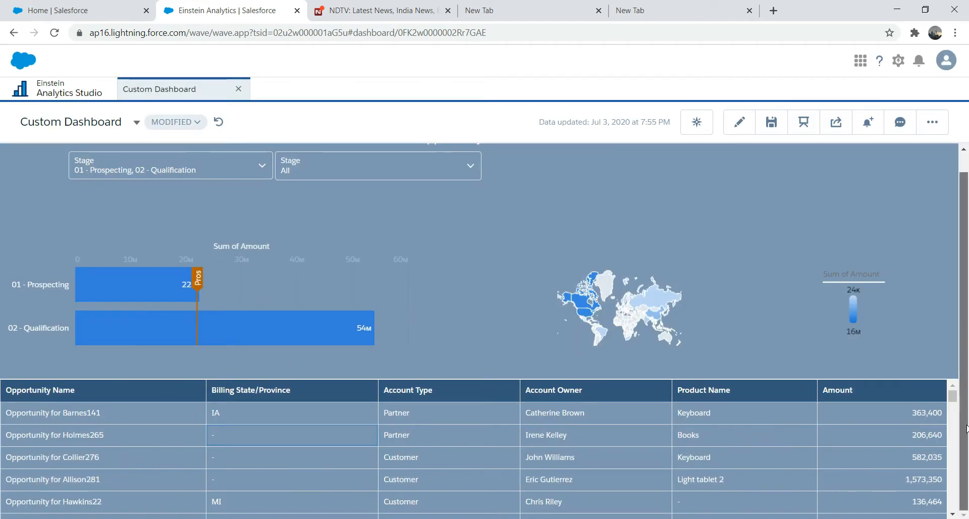
# Step: Select 01 - Prospecting in the Stage list widget and examine the filtered opportunity table
pyautogui.click(402, 178)
pyautogui.click(294, 250)
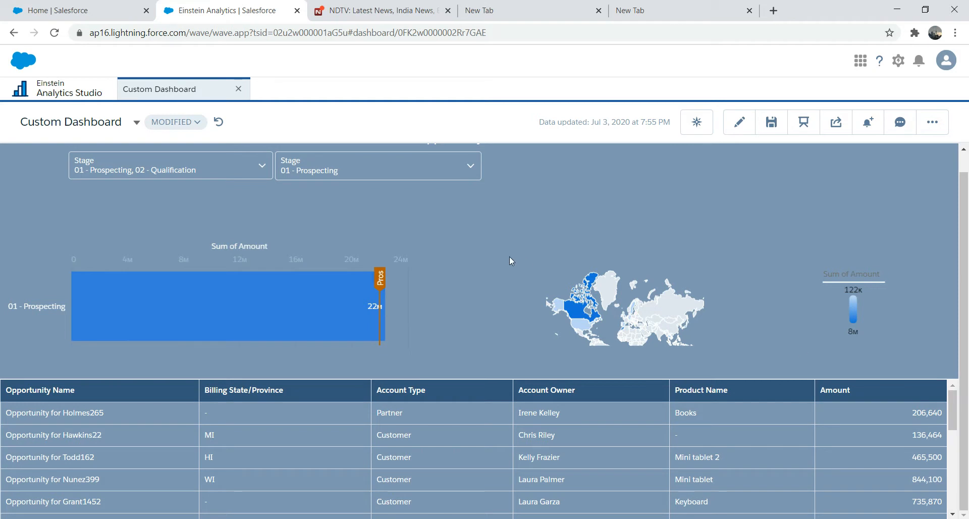
pyautogui.moveTo(951, 418); pyautogui.dragTo(953, 505)
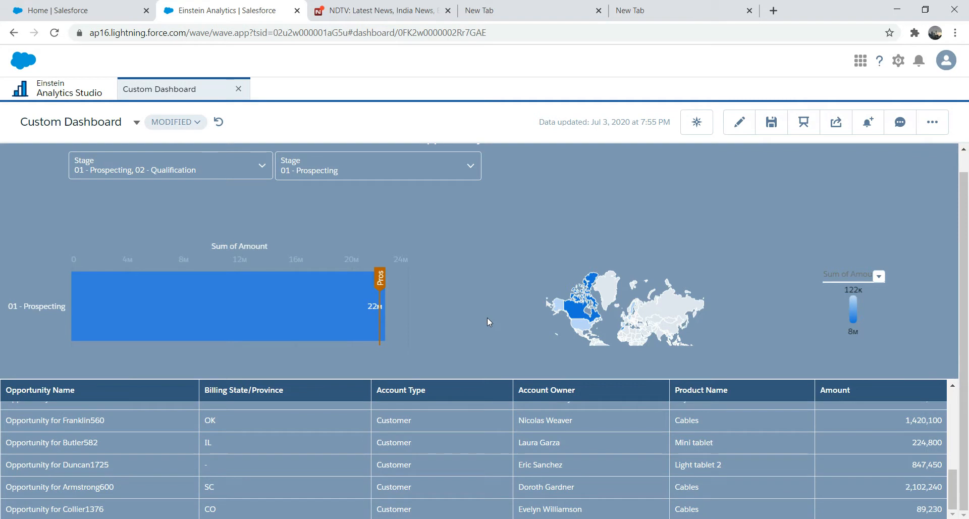
# Step: Apply all values in the Stage global filter and reset the Stage list widget to All
pyautogui.click(222, 168)
pyautogui.click(105, 297)
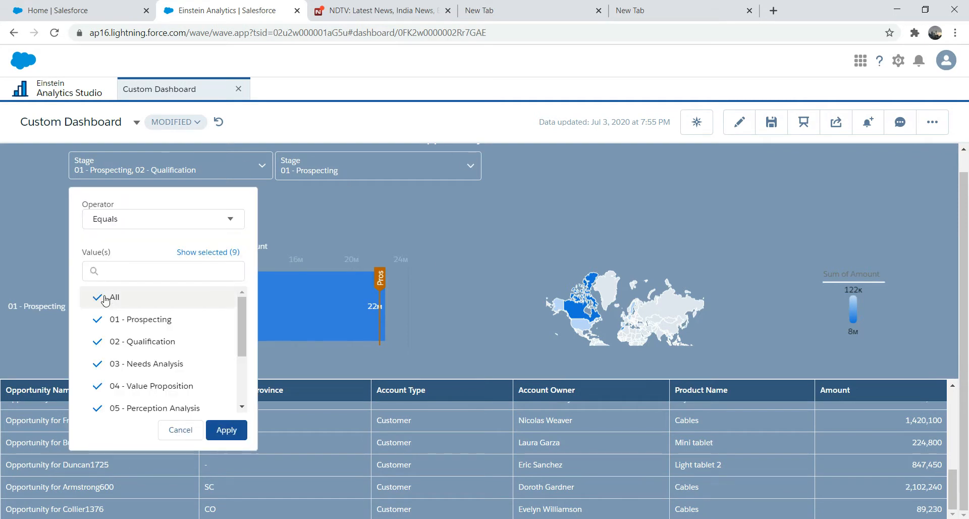
pyautogui.click(223, 430)
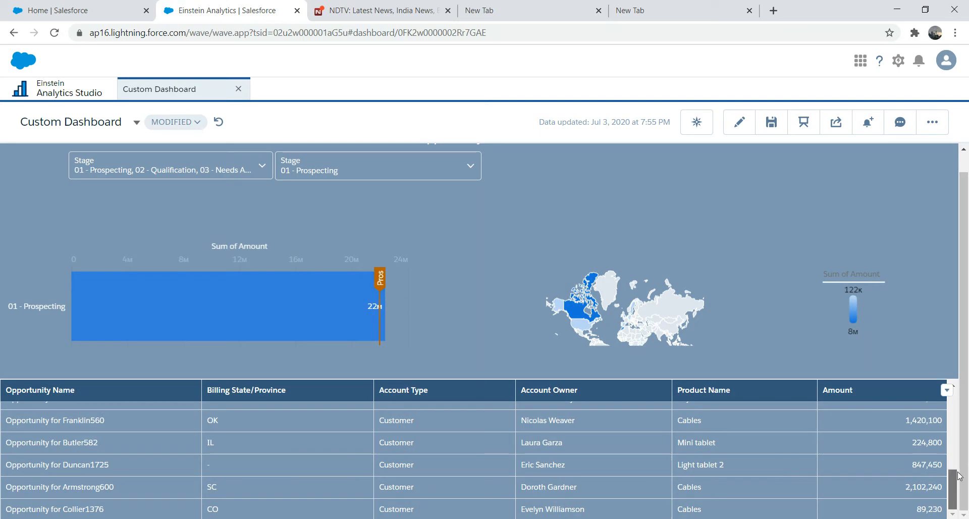
pyautogui.moveTo(952, 490); pyautogui.dragTo(967, 385)
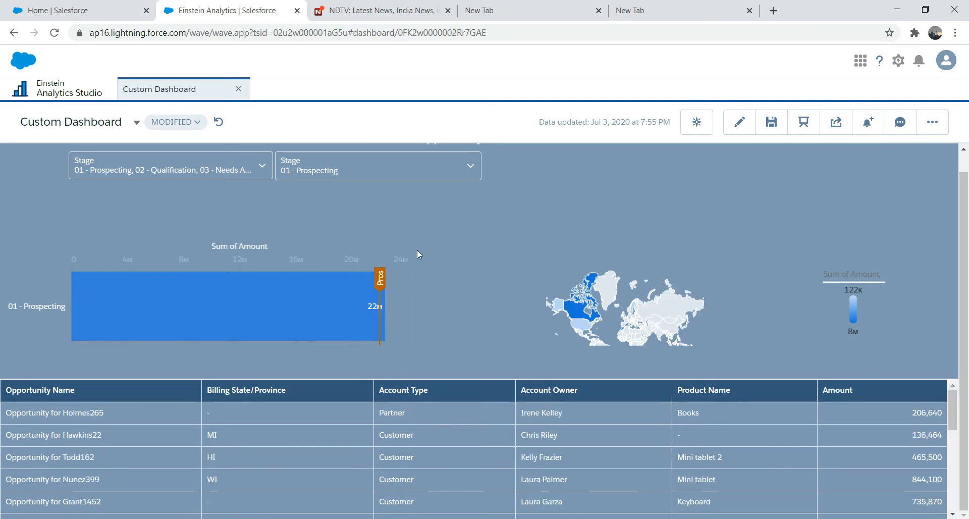
pyautogui.click(404, 168)
pyautogui.click(295, 250)
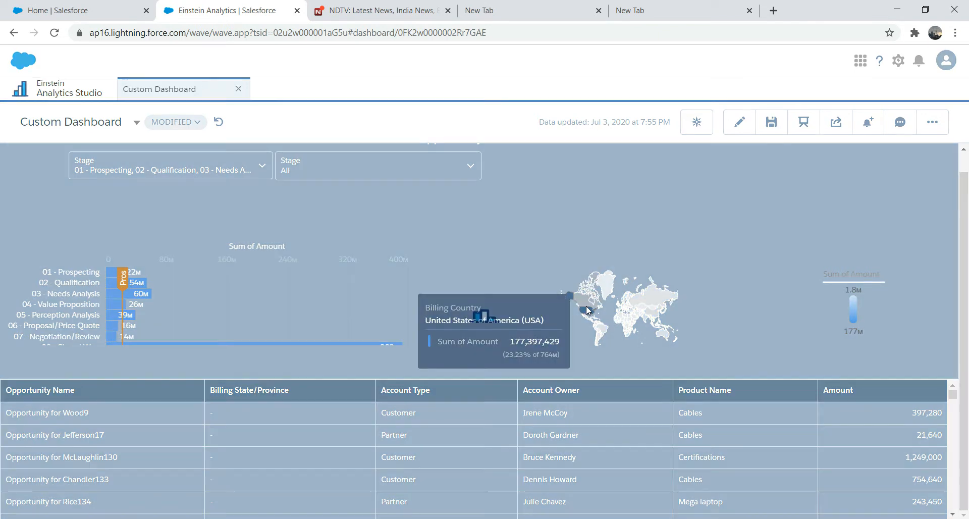
# Step: Facet the dashboard by United States of America on the map and 03 - Needs Analysis in the Stage chart
pyautogui.click(586, 310)
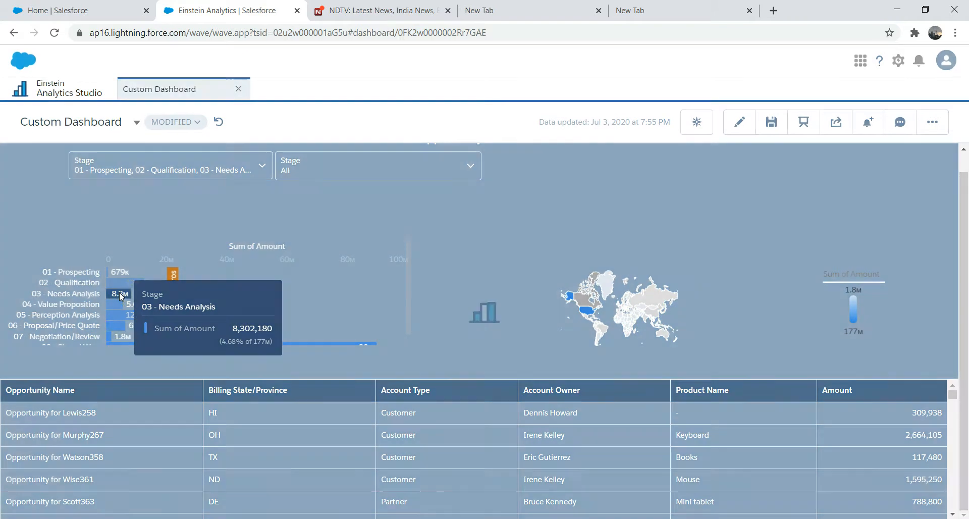
pyautogui.click(119, 293)
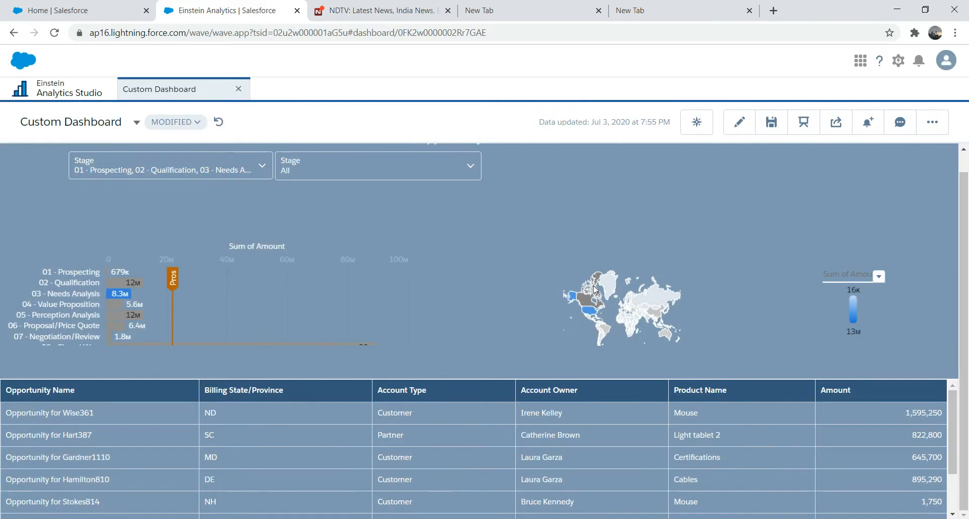